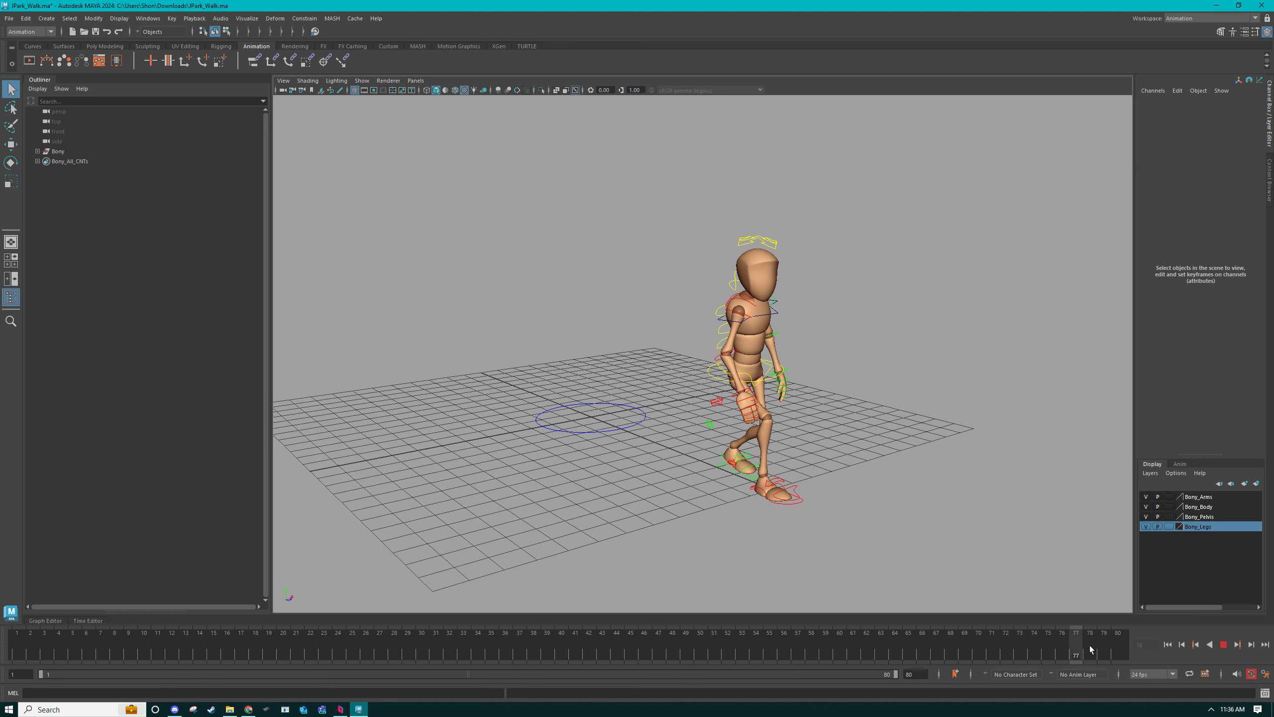
Play through the walk animation and look for the later frame that repeats the pose at frame 20.
left_click_drag(484, 634, 284, 639)
scroll(695, 518, "up", 1)
scroll(708, 515, "up", 1)
left_click_drag(708, 515, 868, 489, "alt")
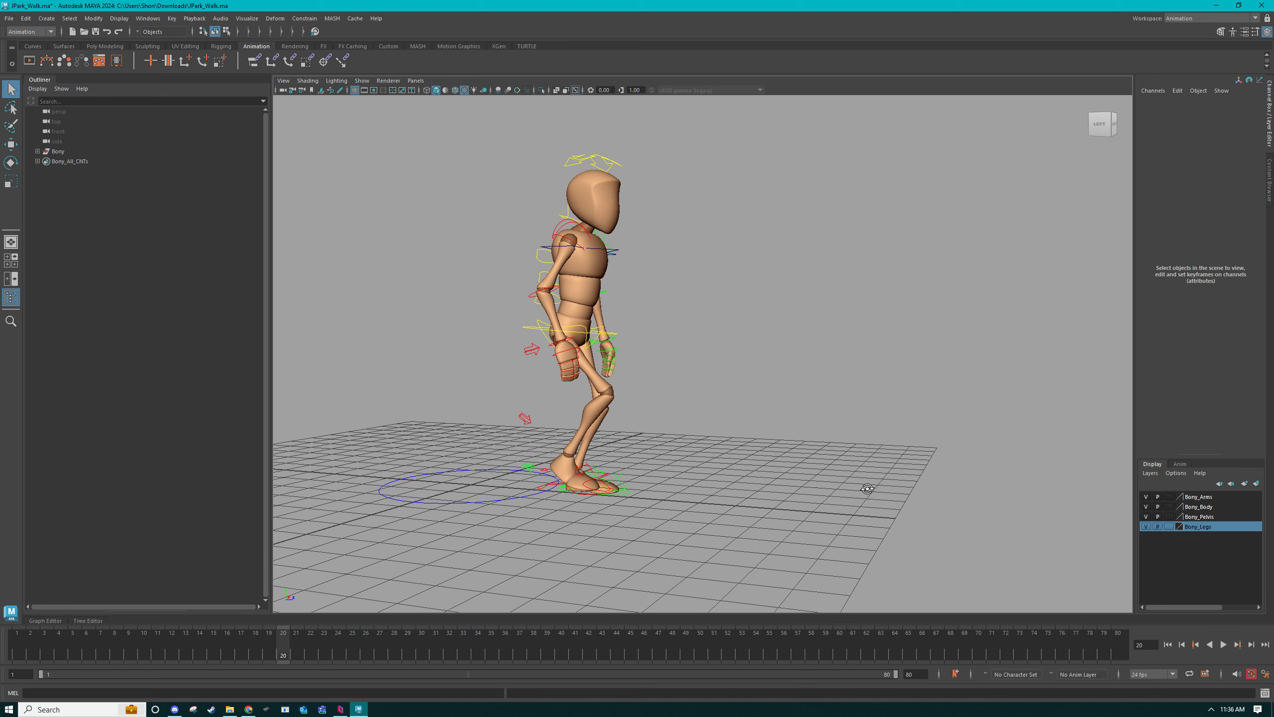
left_click_drag(744, 477, 748, 480, "alt")
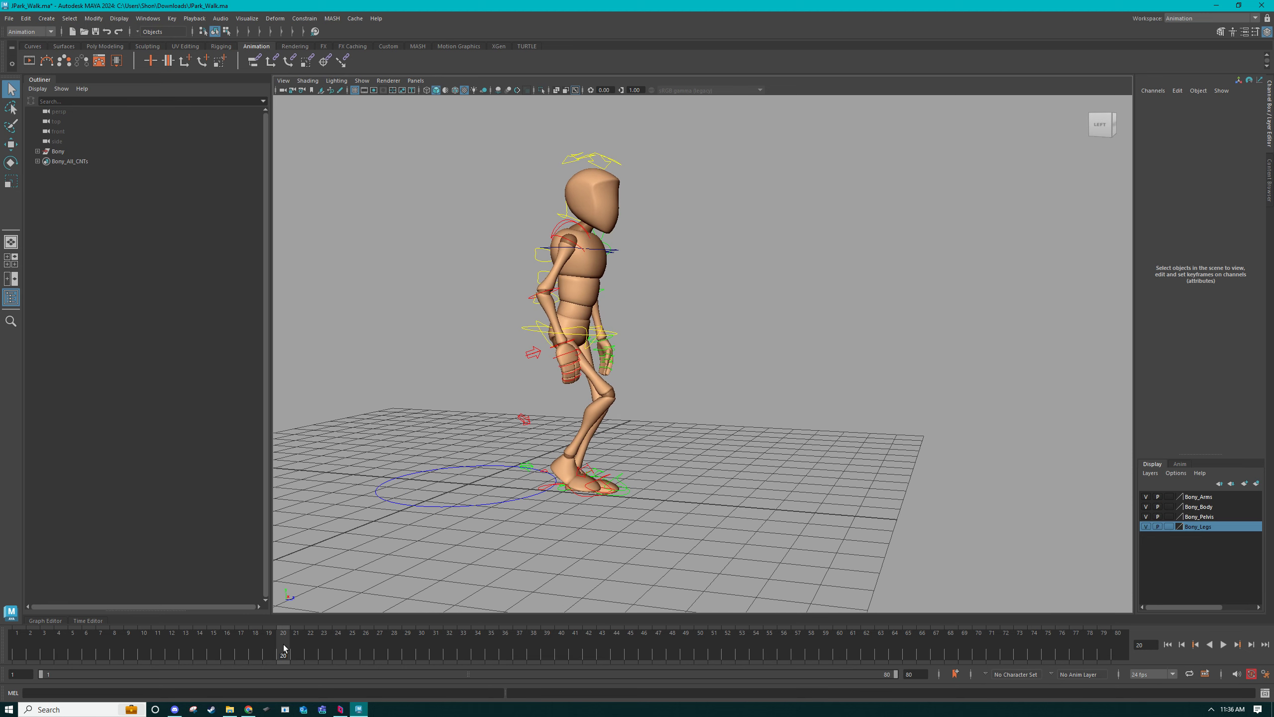
key("alt+v")
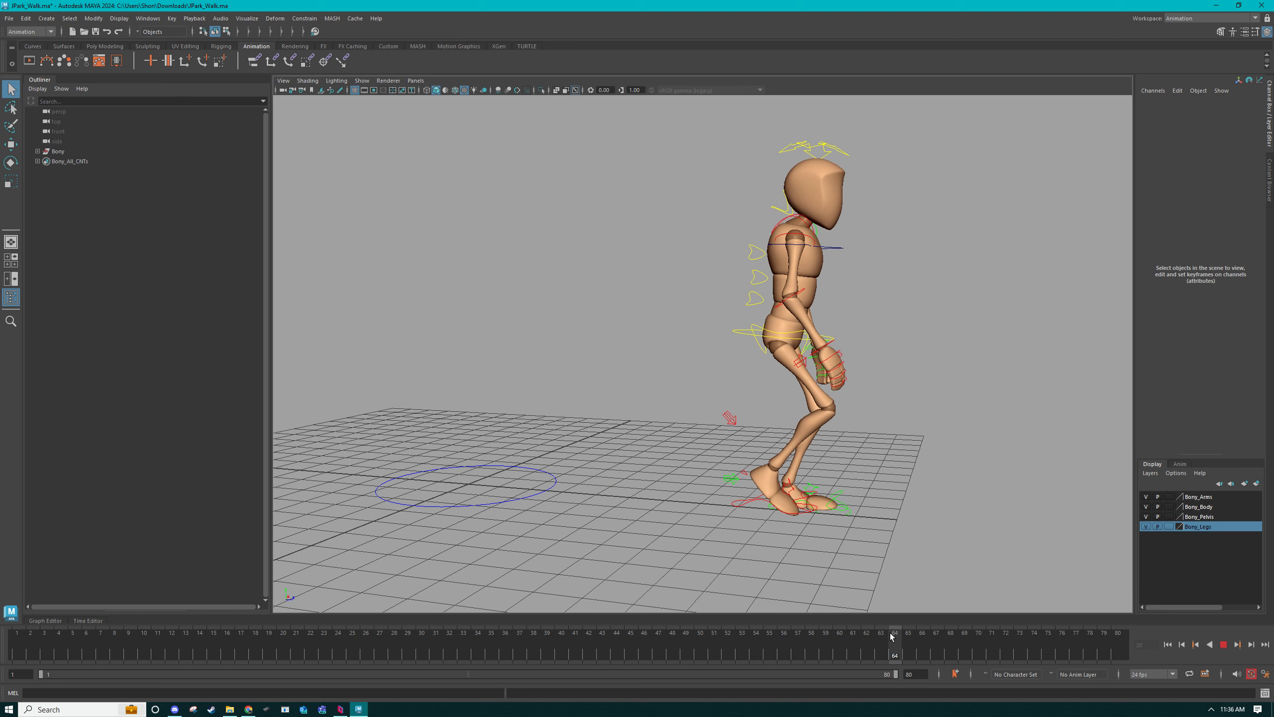
left_click(890, 634)
left_click_drag(898, 637, 890, 644)
Compare the character's poses at frames 20 and 65 from side and raised angles.
left_click(293, 657)
left_click_drag(435, 512, 490, 500, "alt")
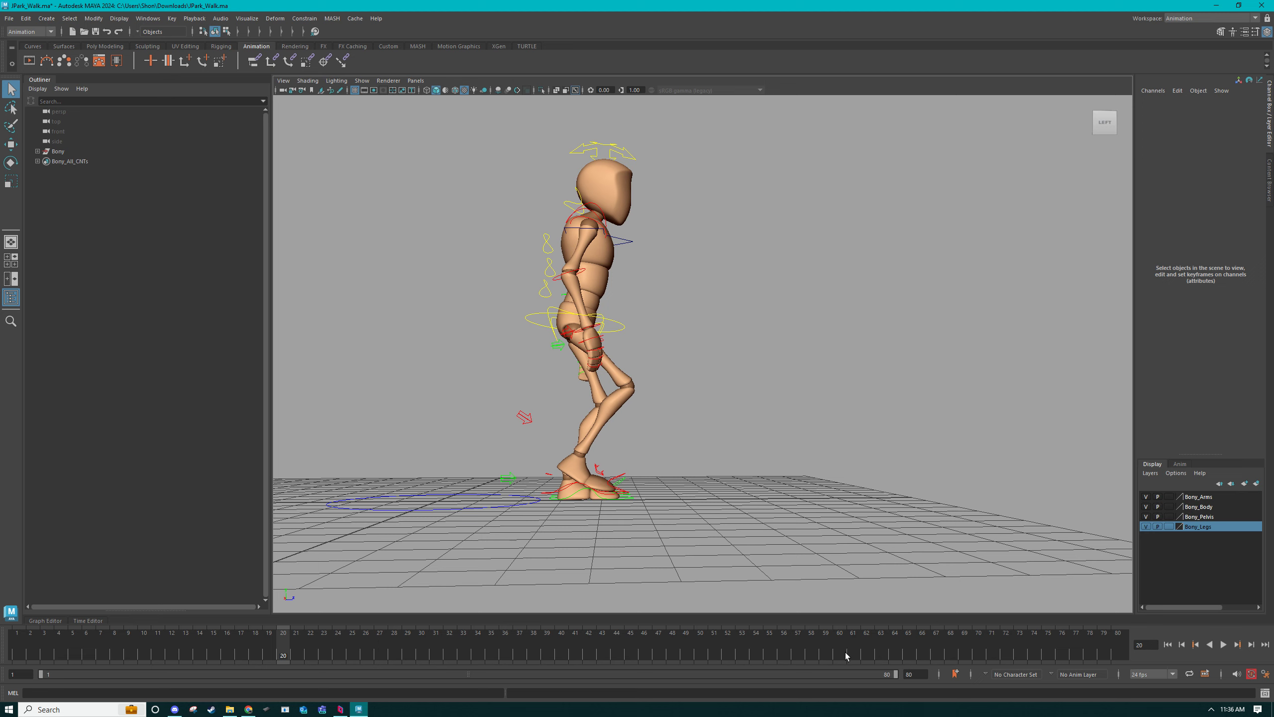
left_click(885, 649)
left_click_drag(888, 595, 841, 552, "alt")
left_click(898, 646)
left_click(908, 648)
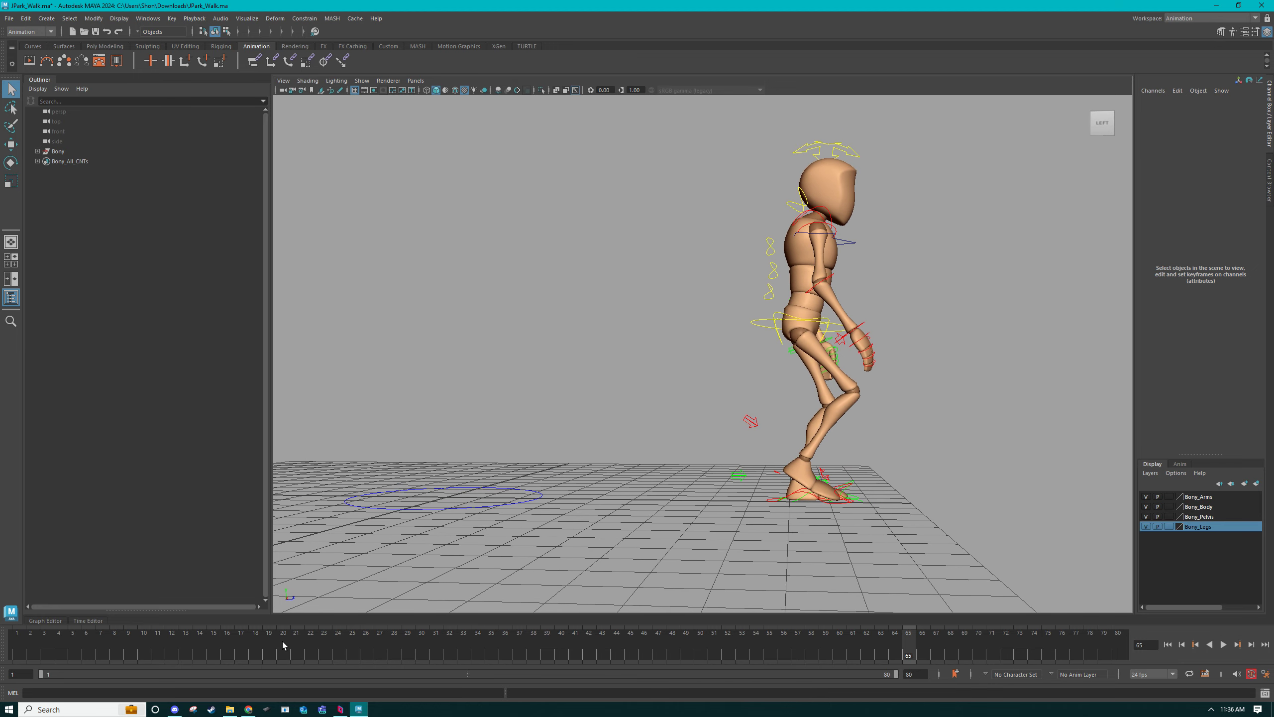
key("alt+v")
left_click(911, 644)
left_click_drag(767, 318, 639, 415, "alt")
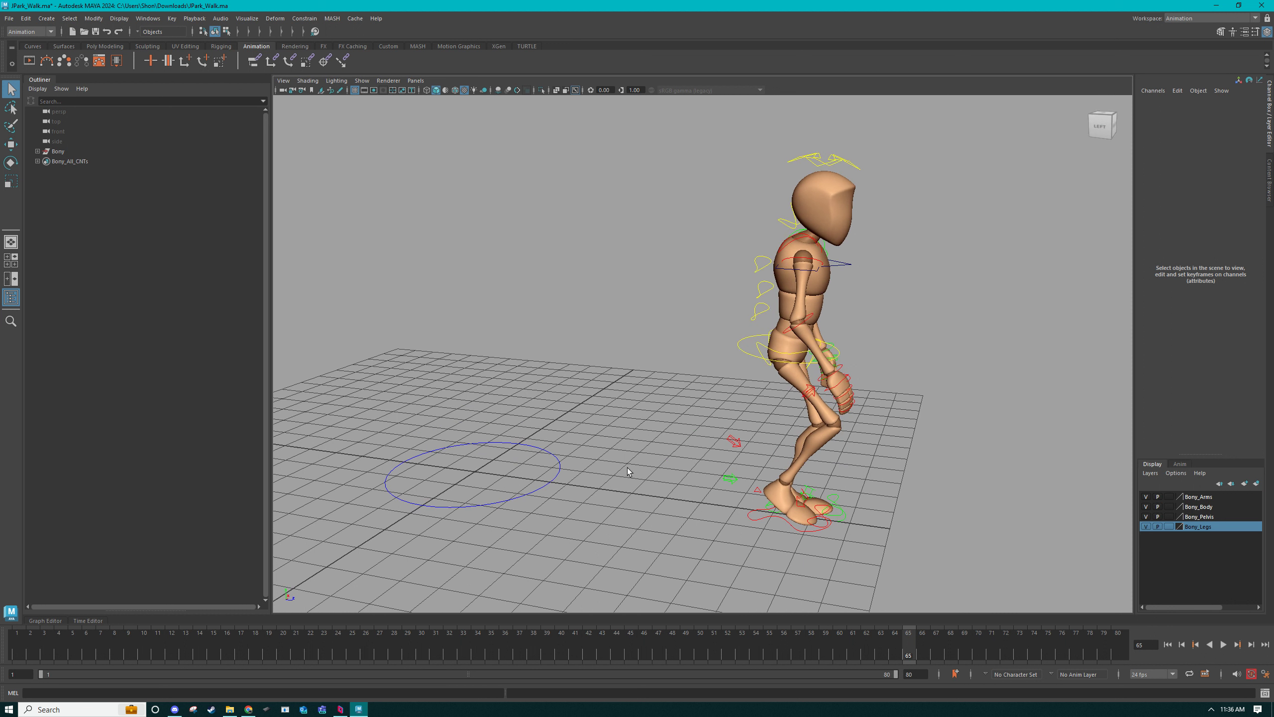
Select all of the character's body controls and set keys on them at frames 20 and 65.
left_click_drag(661, 121, 681, 152)
left_click(1180, 465)
left_click(944, 565)
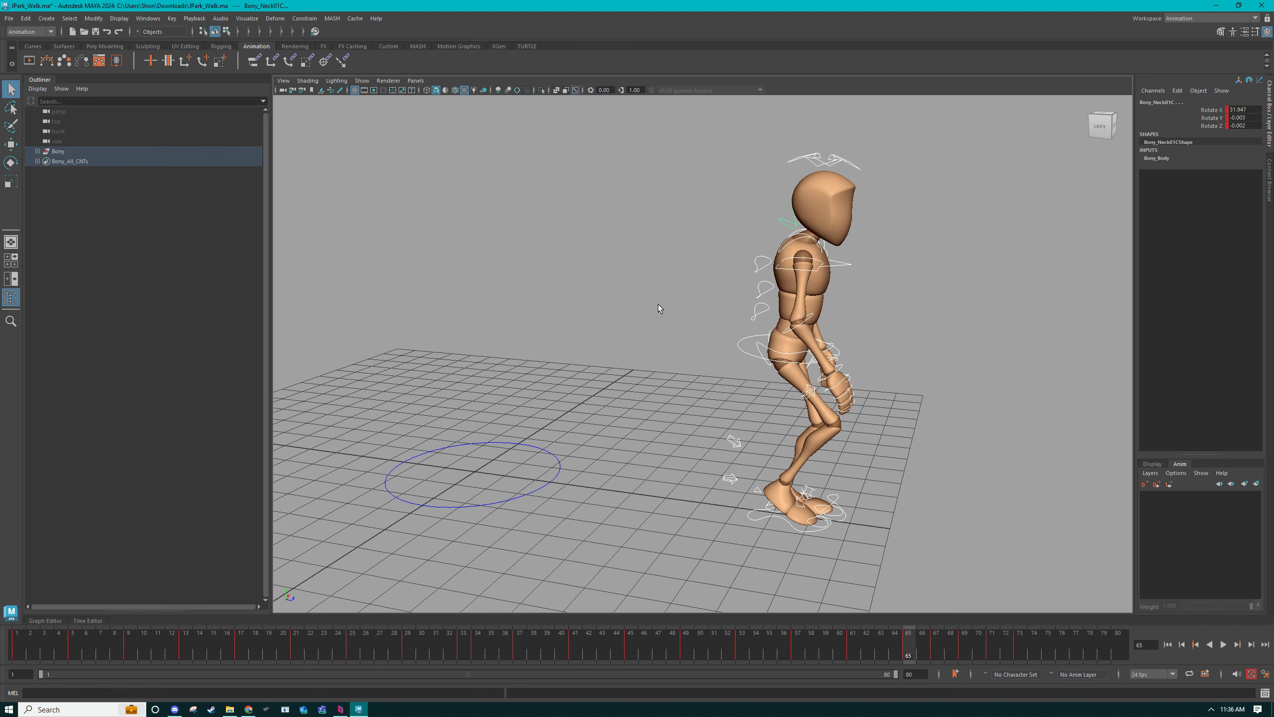
left_click(284, 649)
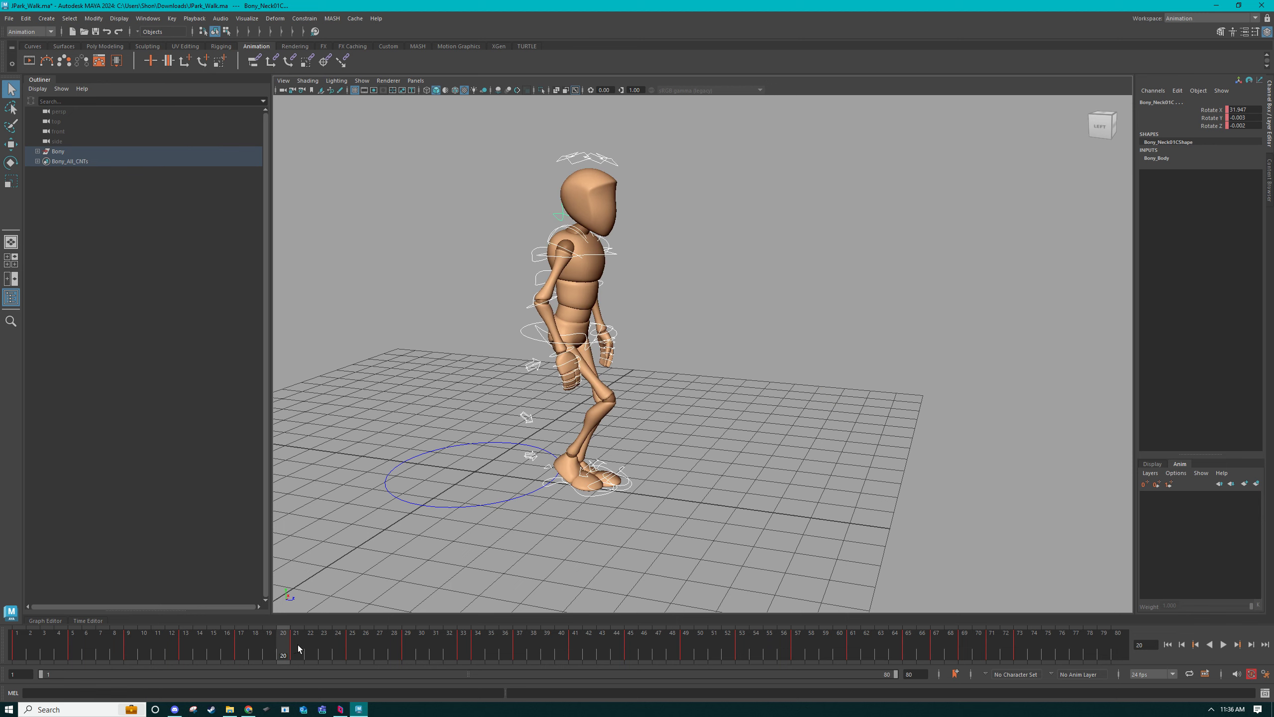
left_click(298, 650)
left_click_drag(451, 542, 532, 468, "alt")
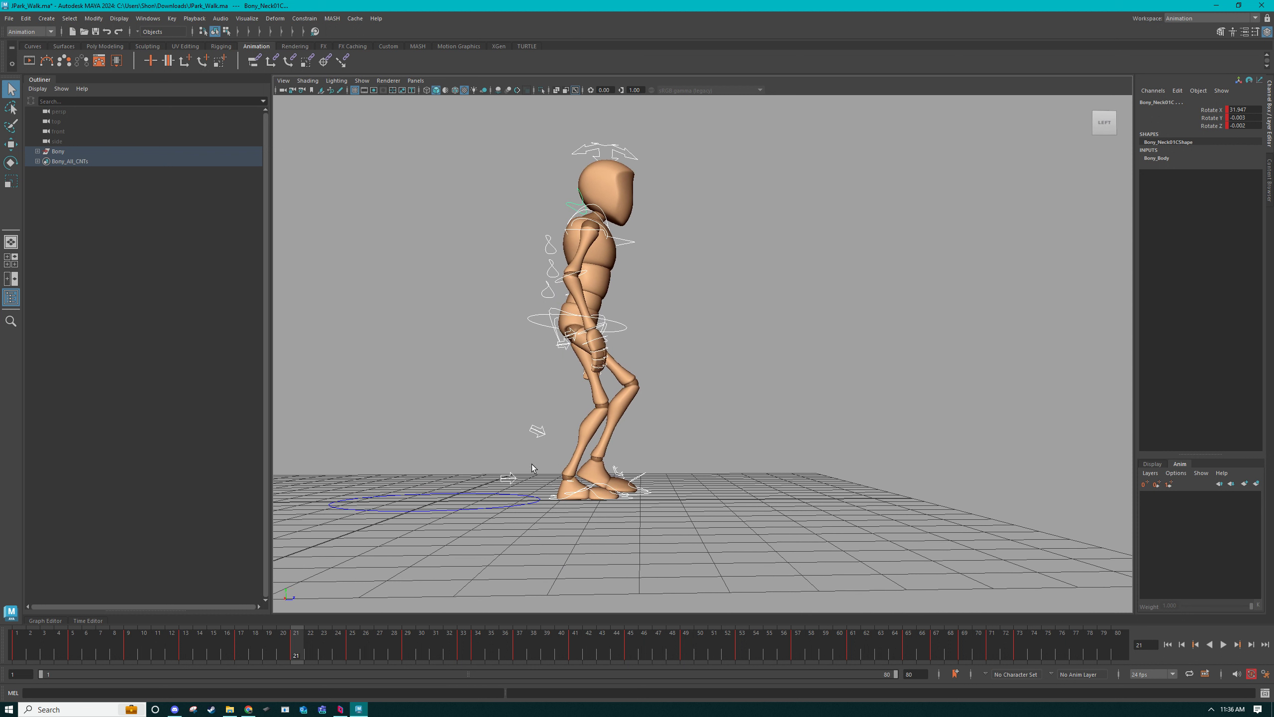
left_click(283, 653)
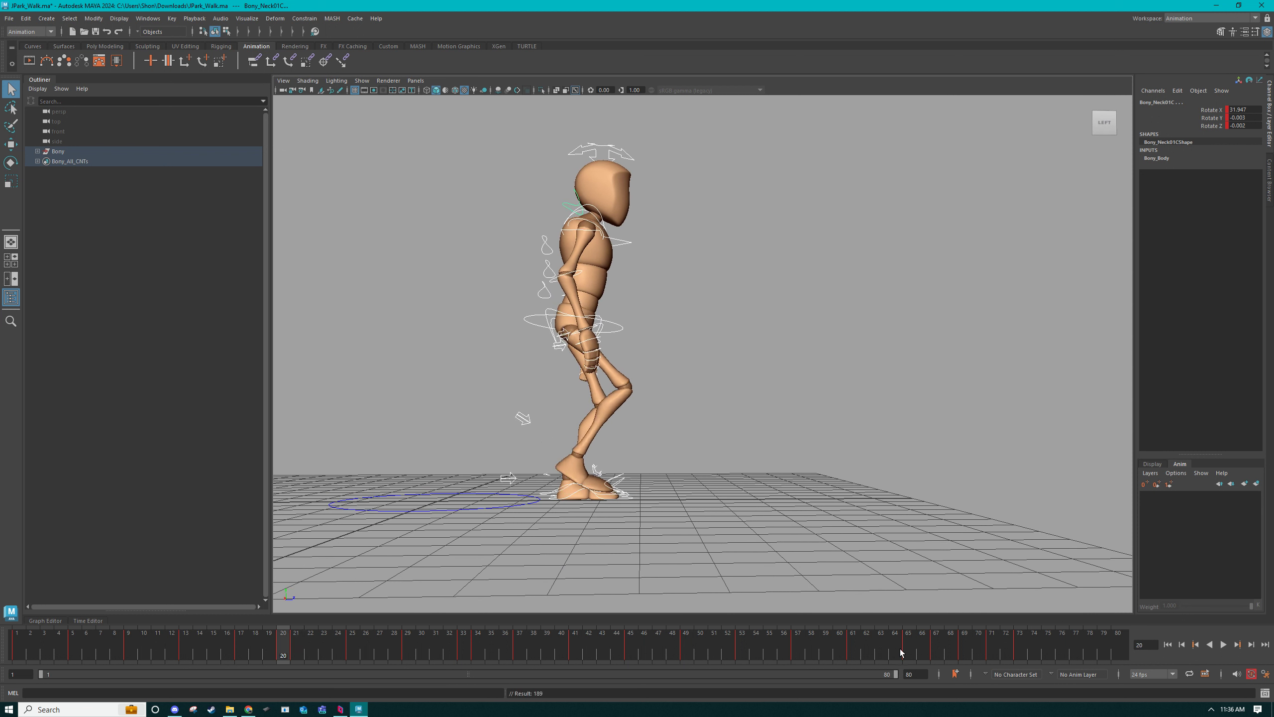
left_click(908, 650)
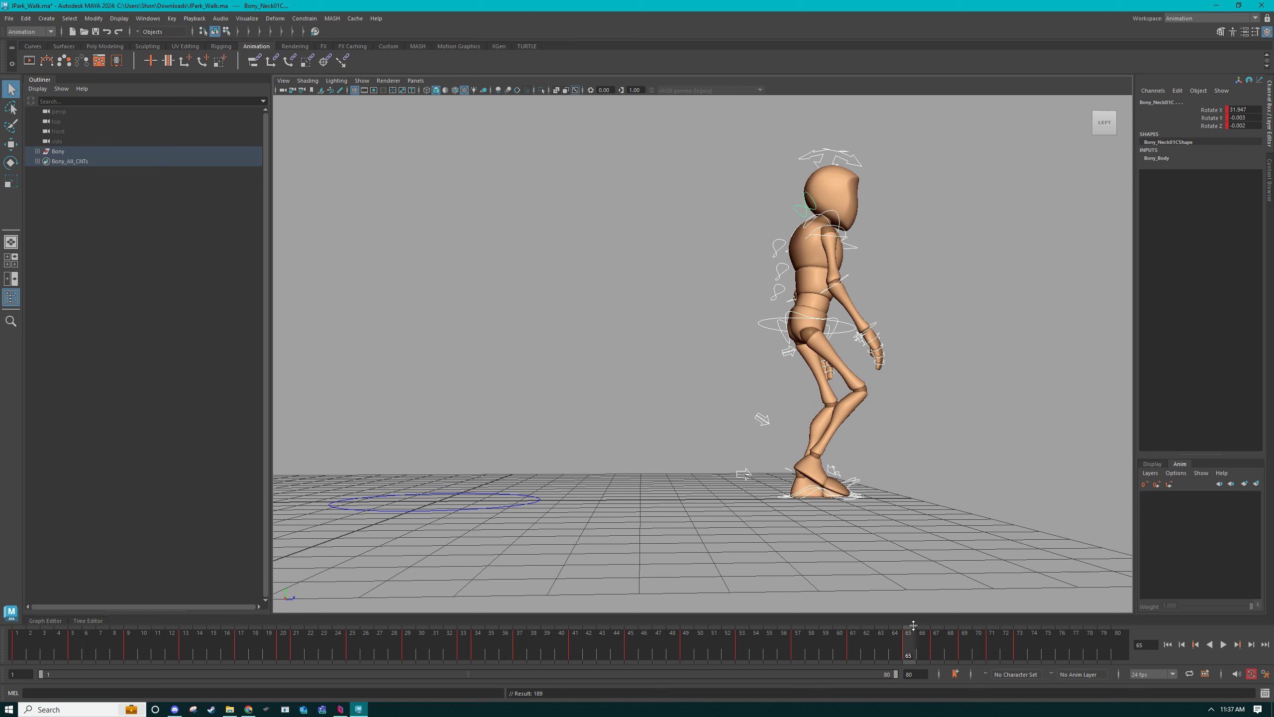
Delete the selected controls' keys from frame 66 to frame 73, and recheck the poses at frames 20 and 65.
left_click_drag(901, 587, 1026, 651, "alt")
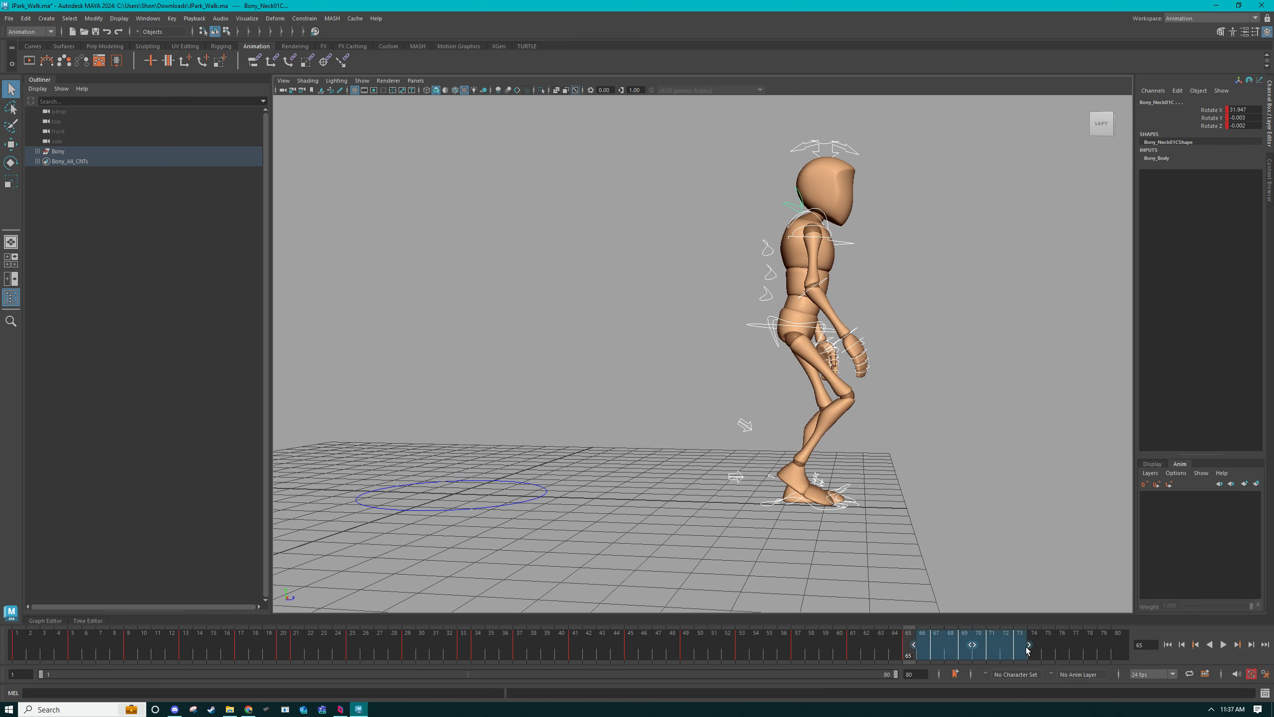
right_click(987, 648)
left_click(1007, 484)
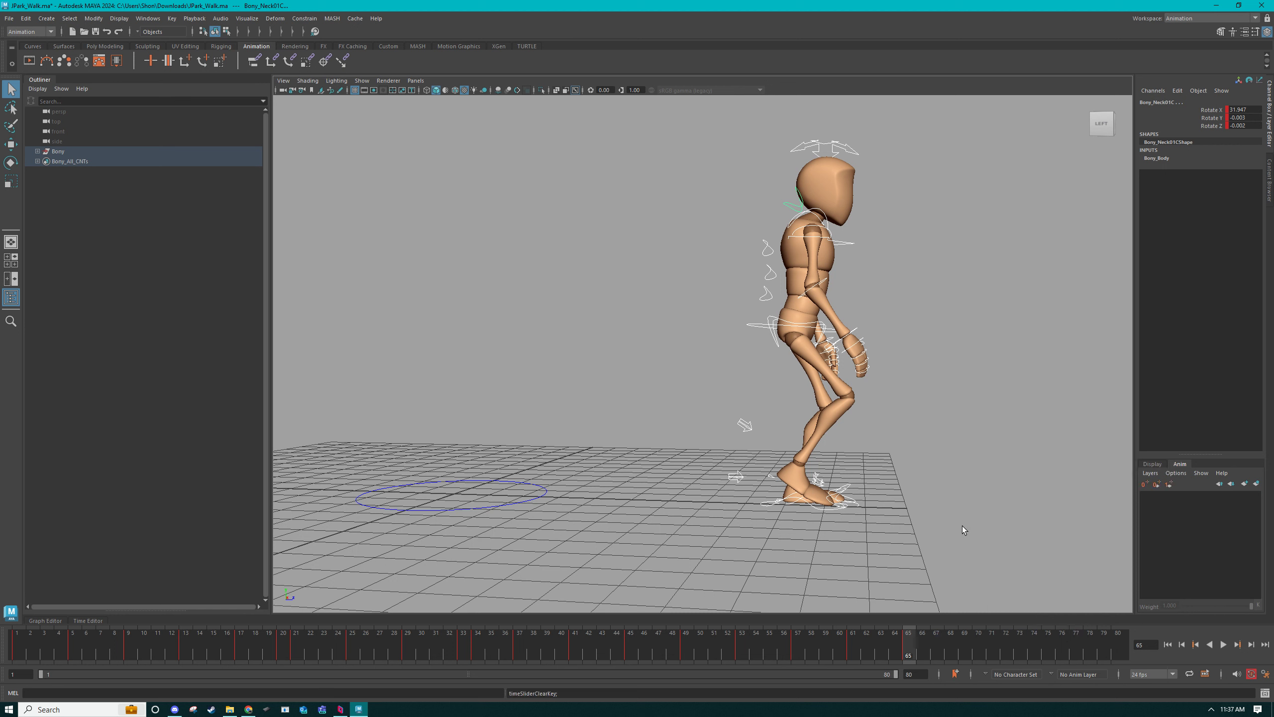
left_click(288, 644)
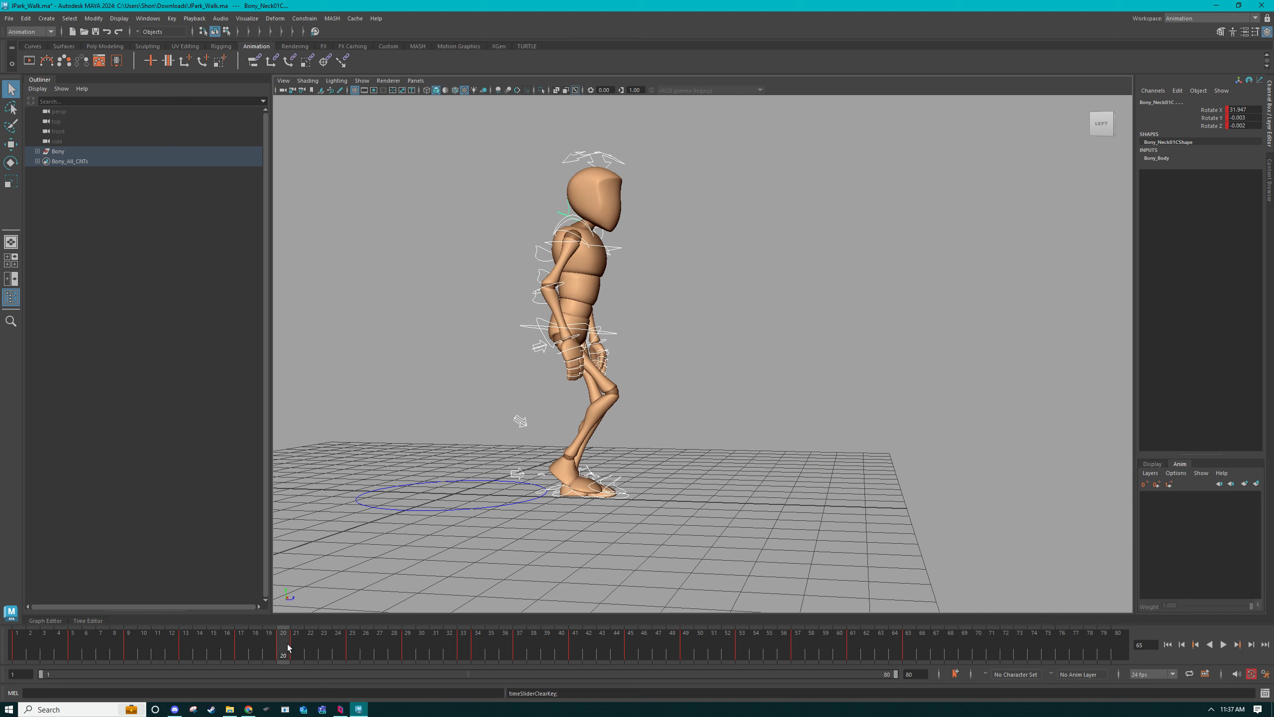
left_click(902, 649)
left_click(281, 653)
Open the Graph Editor and copy all of the controls' keys from frame 20 through frame 65.
left_click(47, 621)
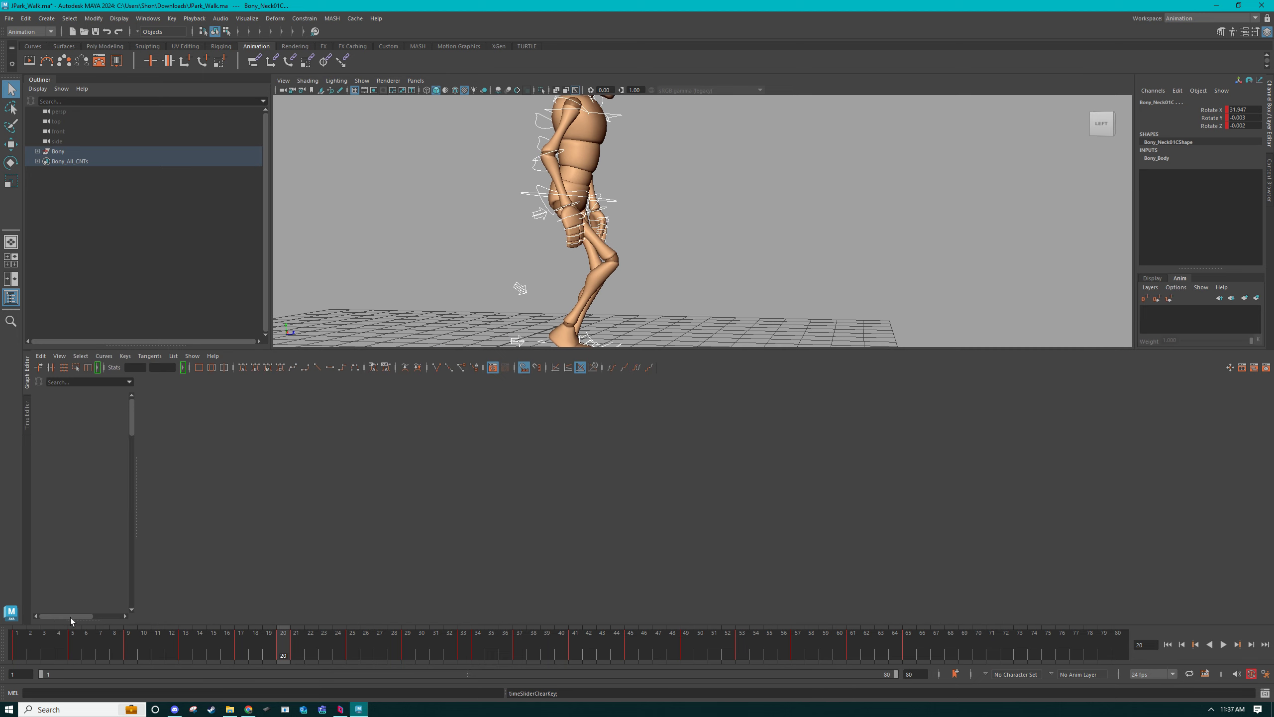
scroll(836, 516, "down", 3)
middle_click_drag(764, 528, 631, 533, "alt")
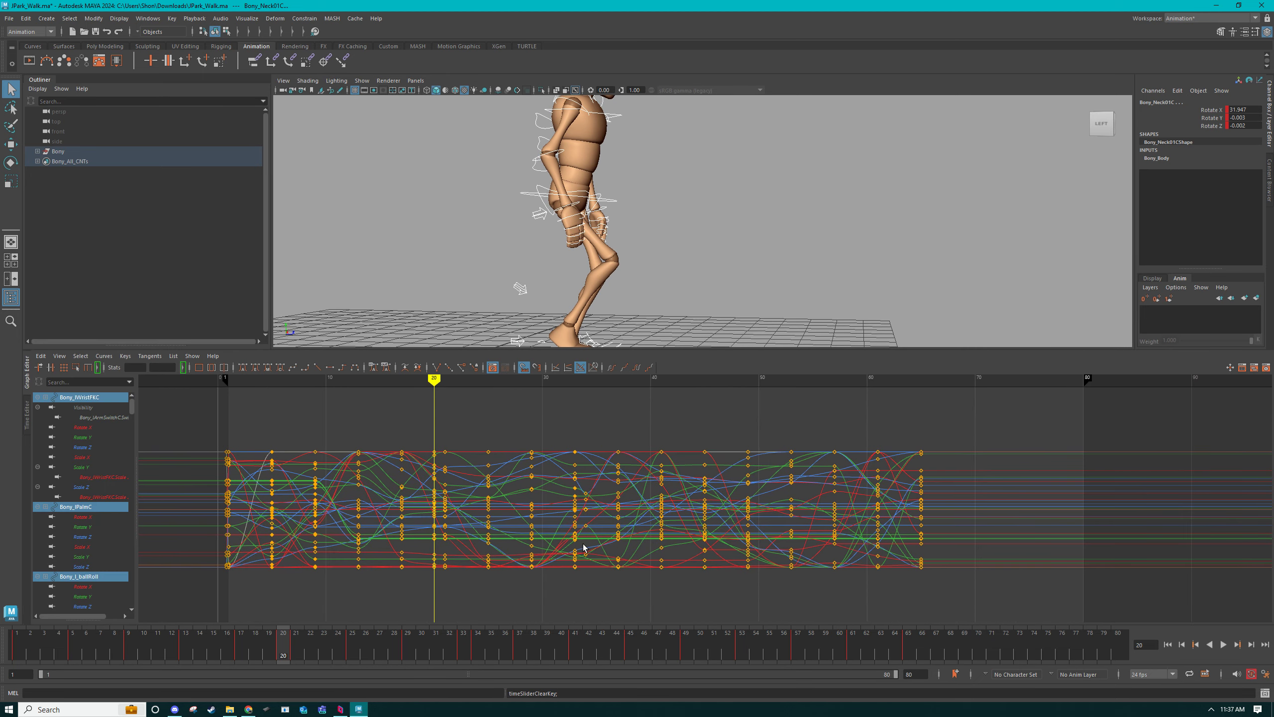
left_click_drag(294, 635, 908, 644)
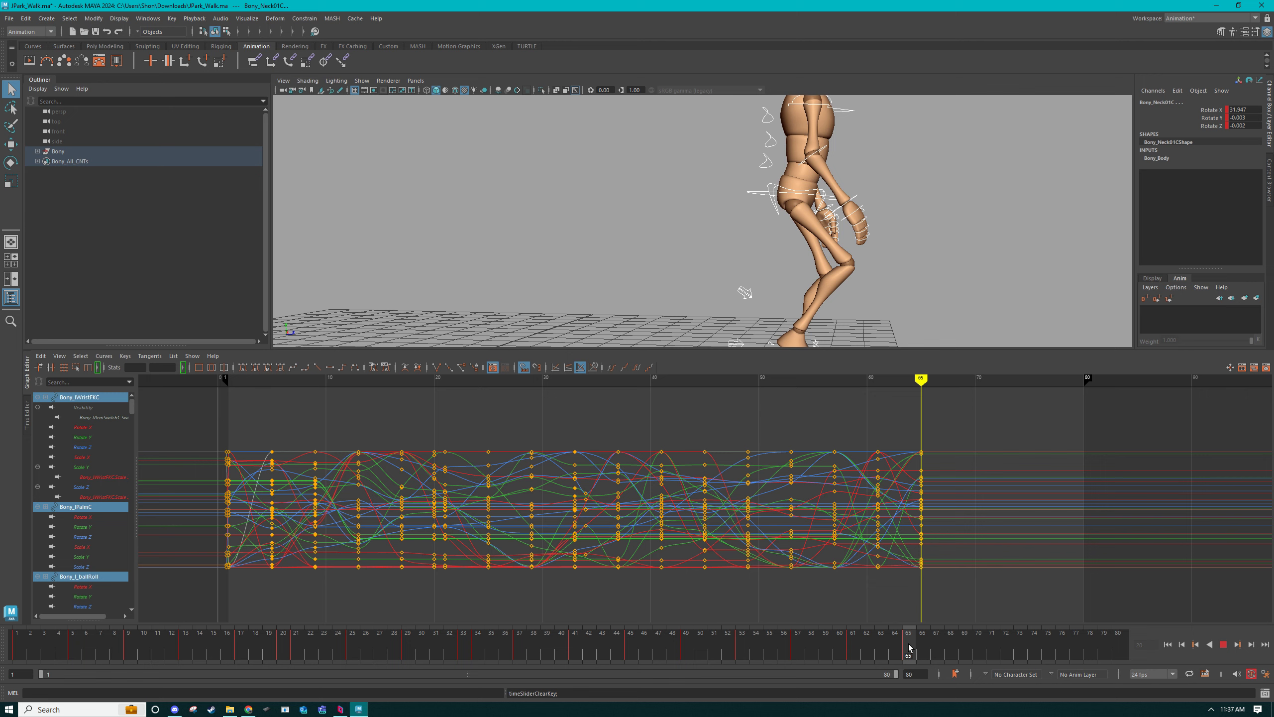
left_click_drag(978, 588, 396, 428)
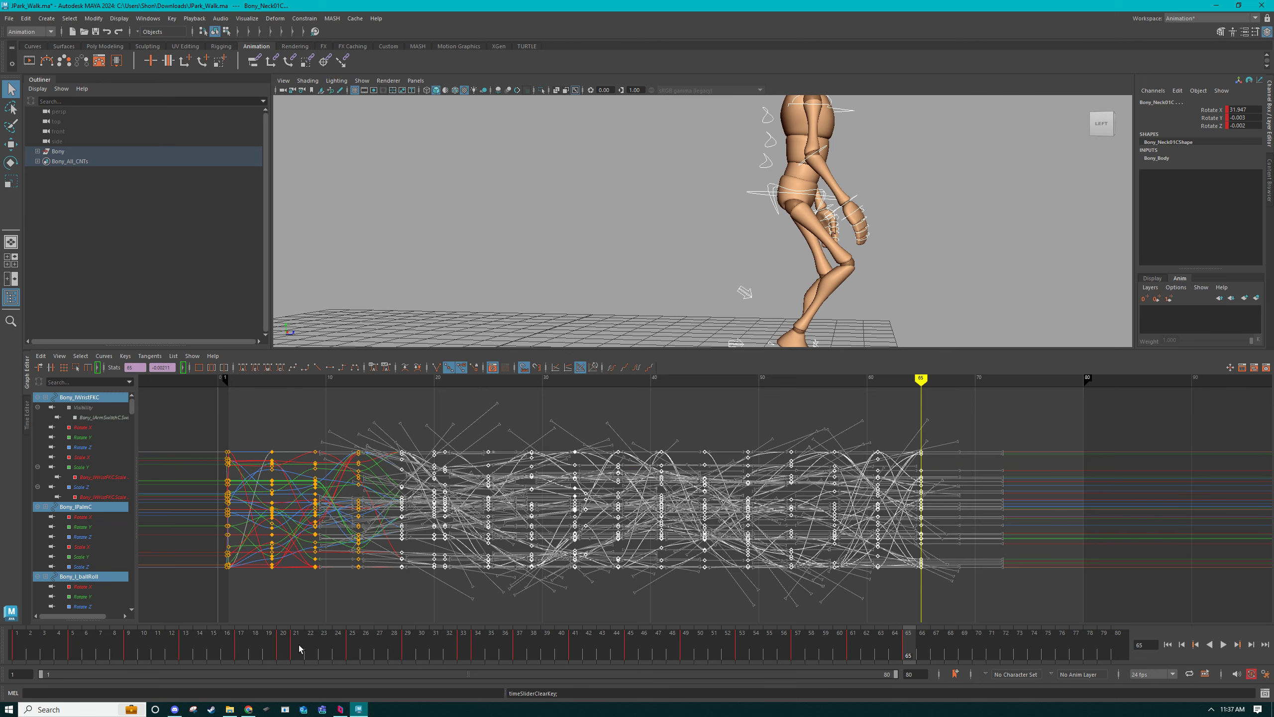
left_click(283, 642)
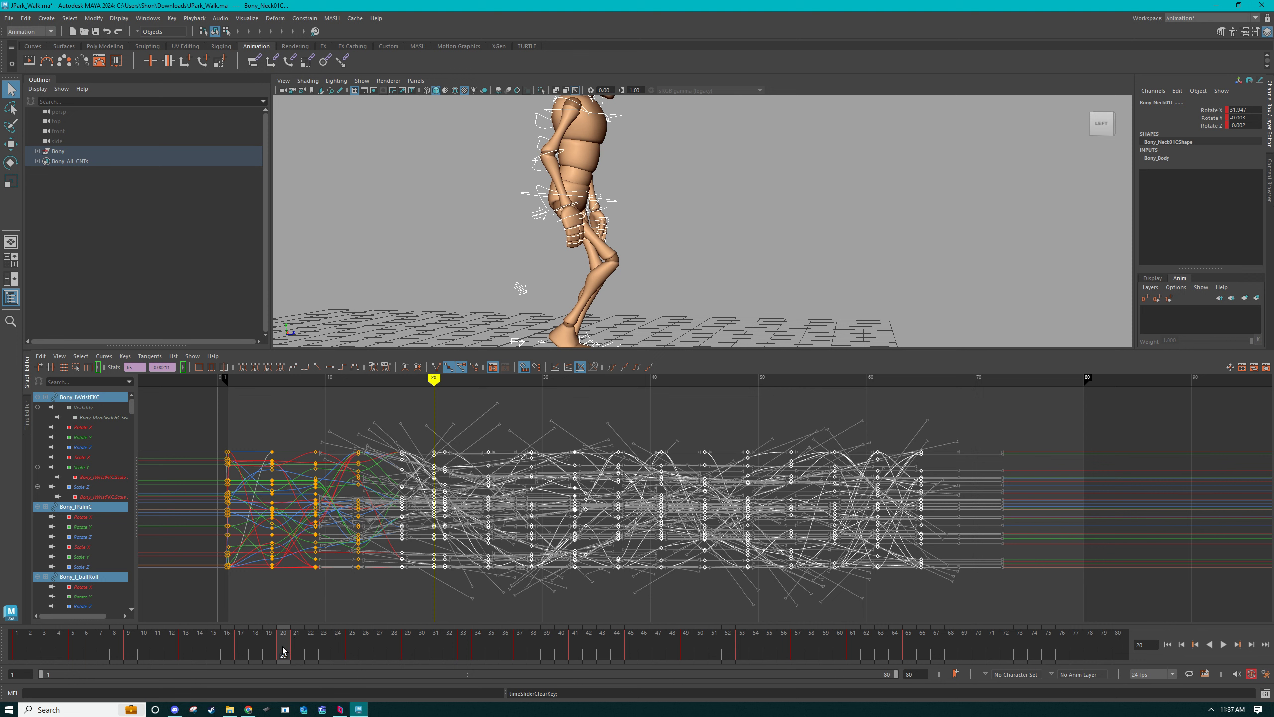
left_click_drag(432, 443, 1028, 600)
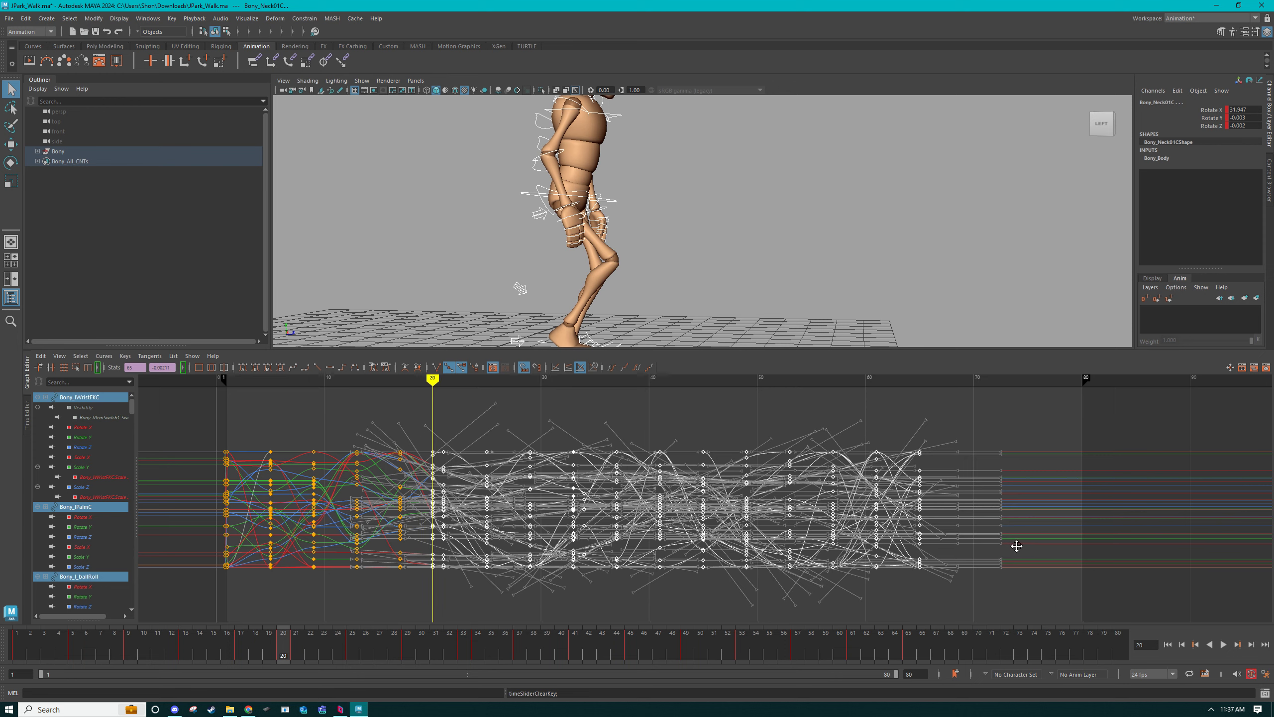
middle_click_drag(1018, 541, 923, 543, "alt")
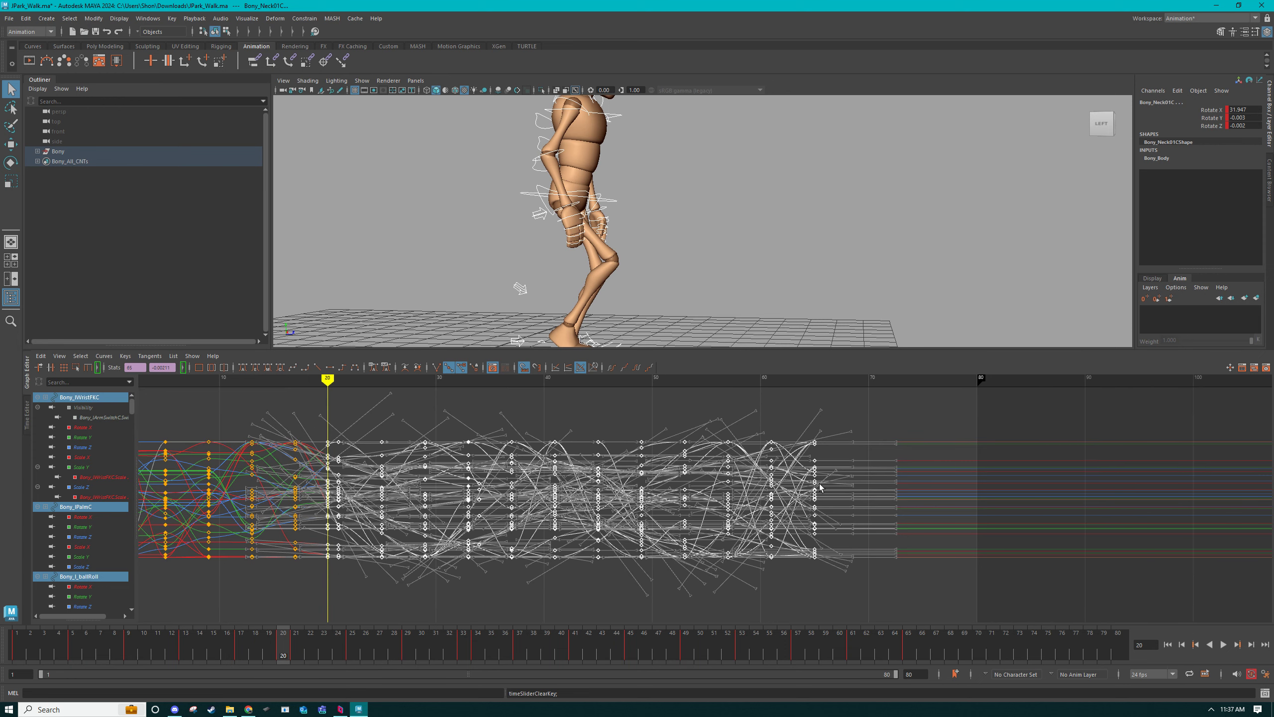
Paste the copied walk keys at frame 65.
left_click(909, 644)
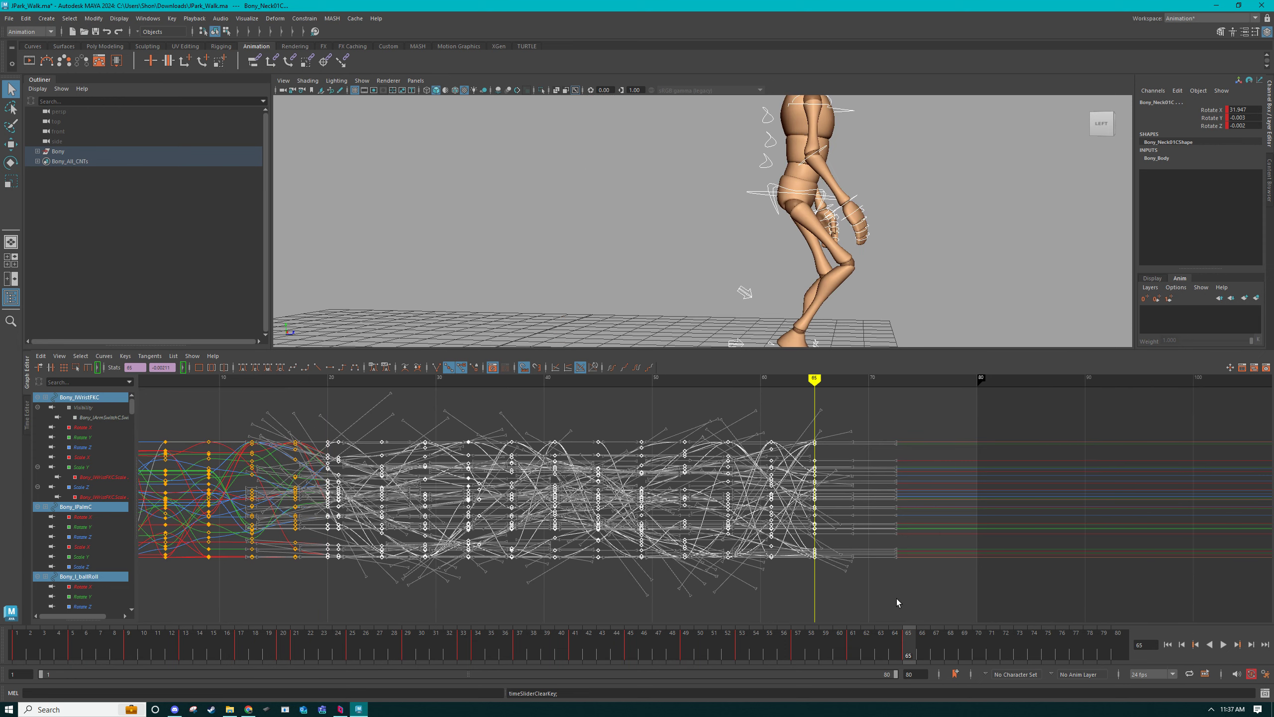
left_click_drag(897, 603, 319, 405)
key("ctrl+v")
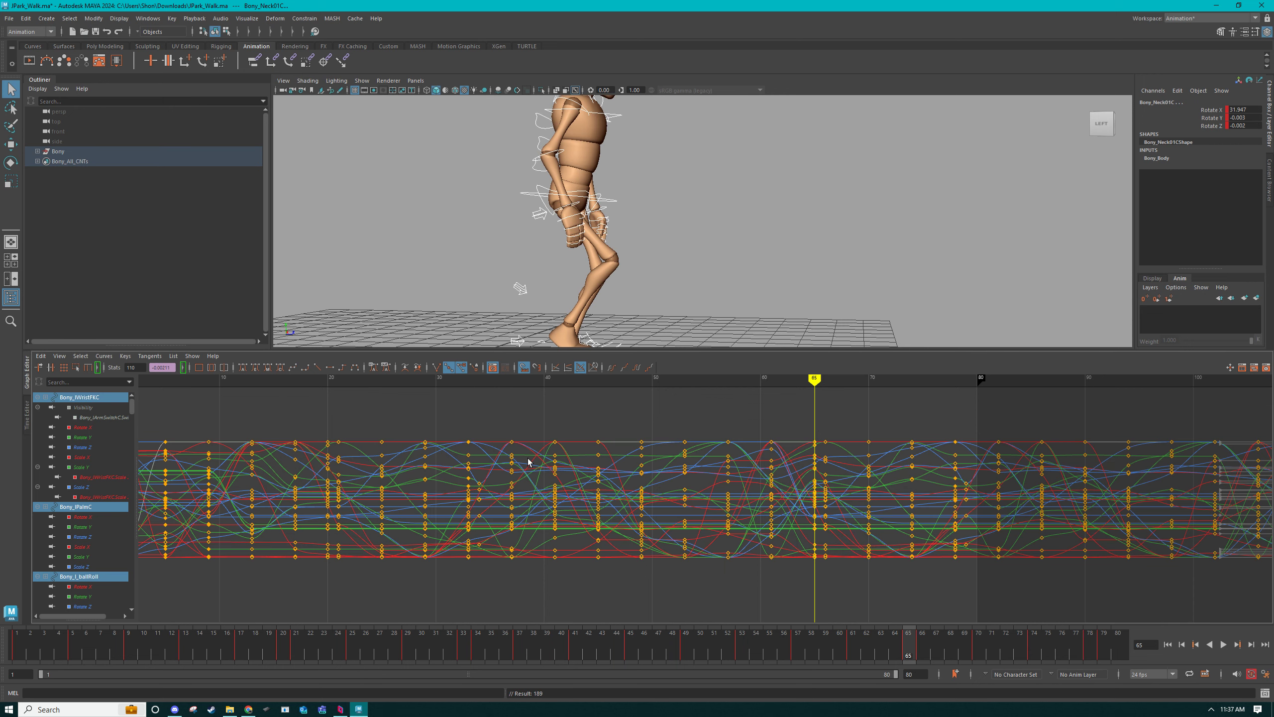
middle_click_drag(796, 529, 704, 529, "alt")
right_click_drag(807, 540, 774, 521, "alt")
middle_click_drag(774, 522, 696, 523, "alt")
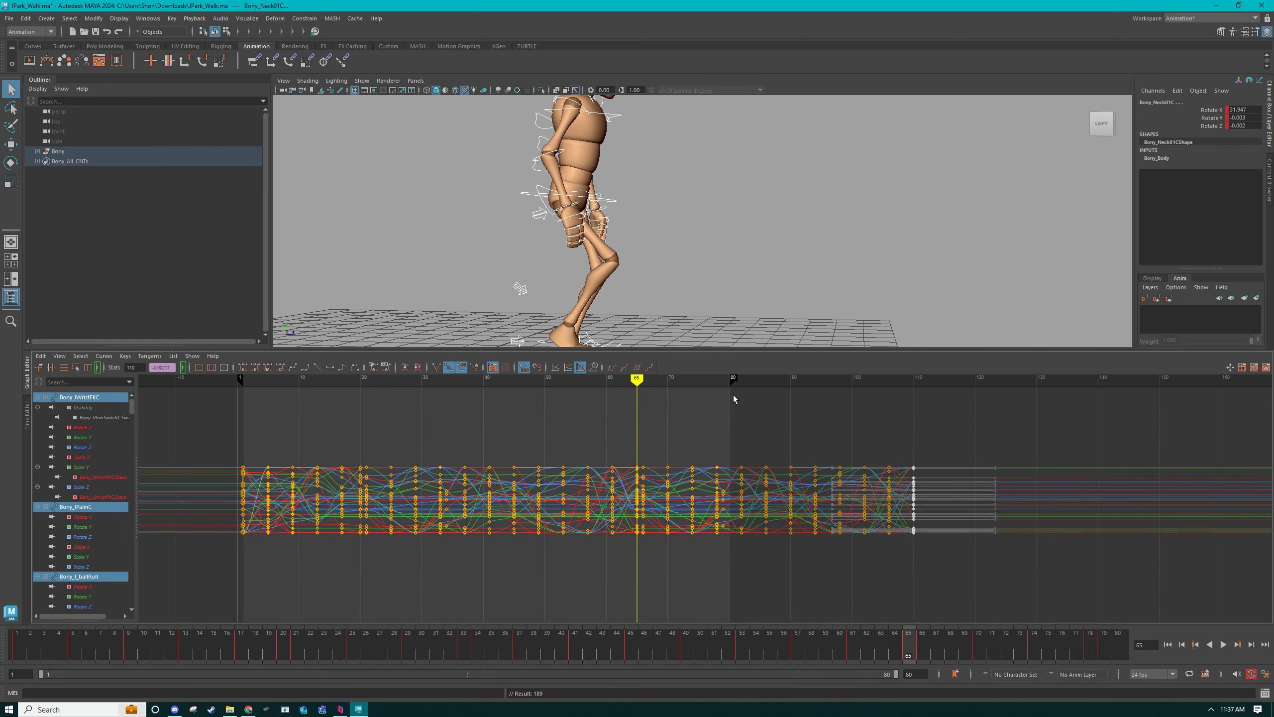
Extend the playback range to end at frame 119 and compare frame 20 with frame 65.
left_click_drag(730, 378, 970, 382)
middle_click_drag(825, 412, 737, 416, "alt")
right_click_drag(736, 415, 742, 420, "alt")
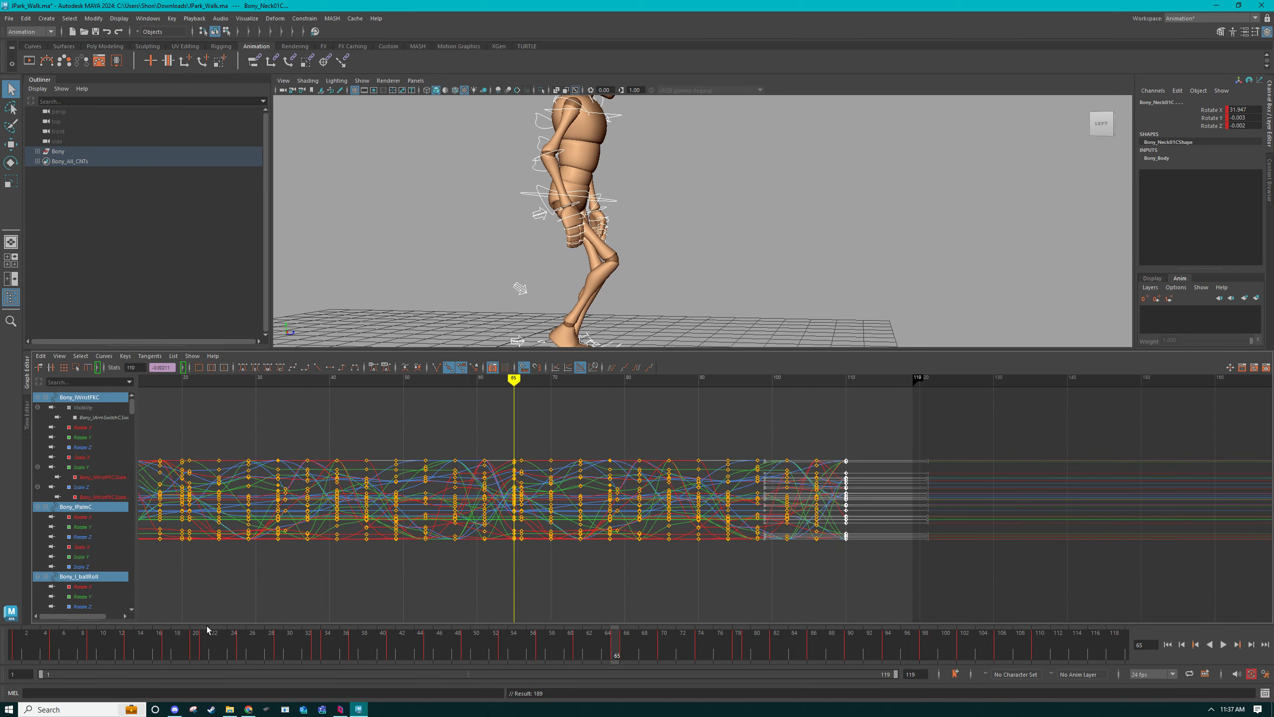
left_click_drag(197, 641, 617, 656)
middle_click_drag(517, 578, 574, 579, "alt")
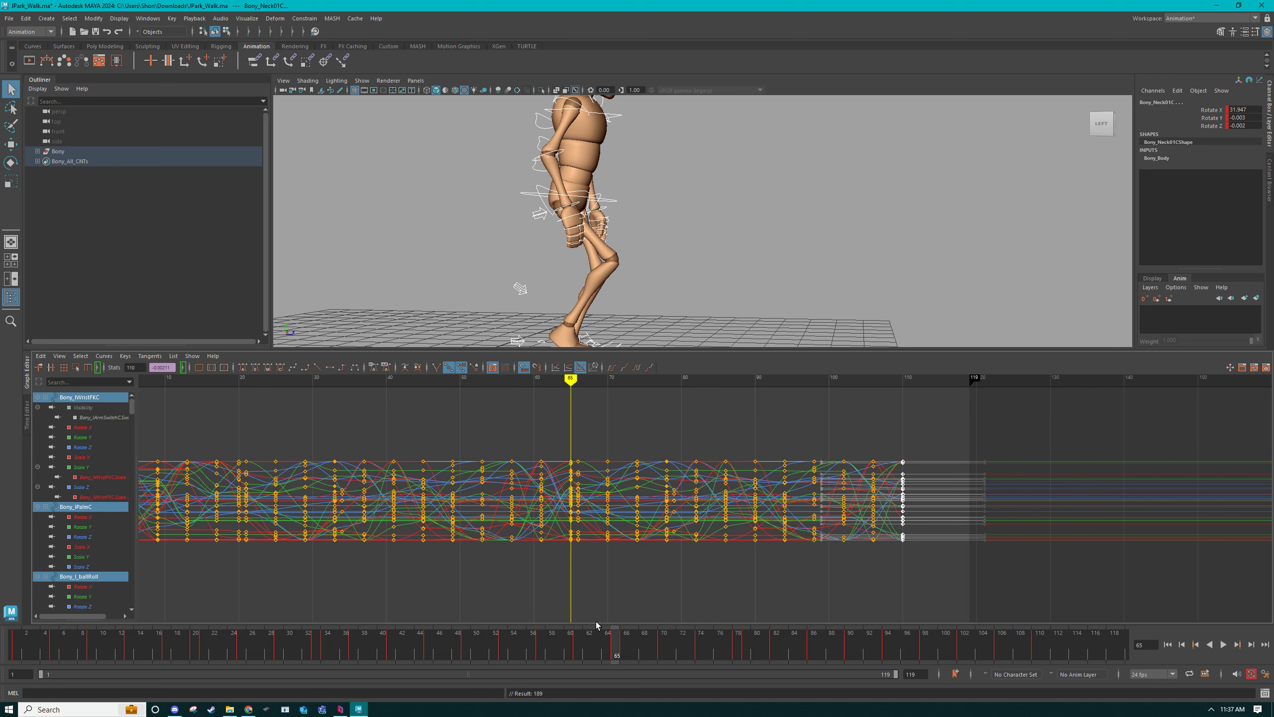
Undo the playback range extension and the paste, and paste the copied keys at frame 65 again.
key("ctrl+z")
key("ctrl+v")
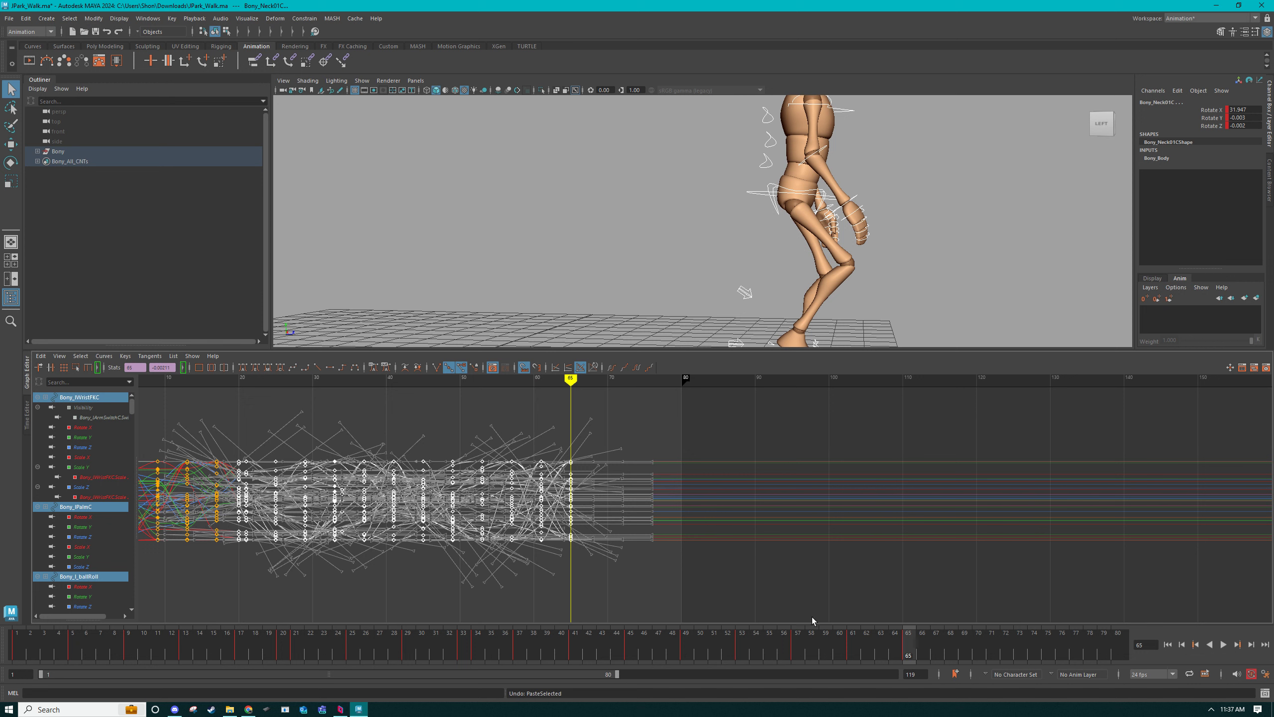
middle_click_drag(284, 554, 301, 556, "alt")
key("ctrl+v")
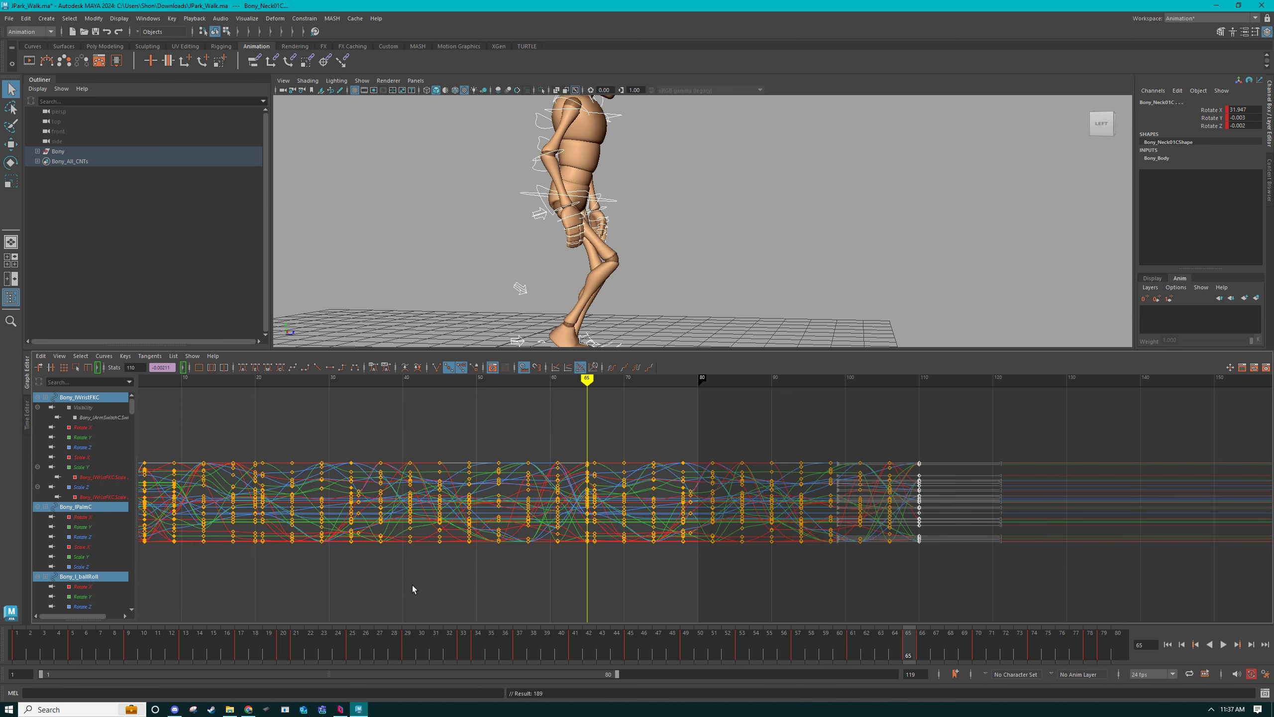
Inspect the pasted keys at frame 65 and check the character's motion leading into that frame.
left_click_drag(279, 652, 908, 651)
left_click_drag(588, 552, 588, 552)
right_click_drag(823, 277, 534, 256, "alt")
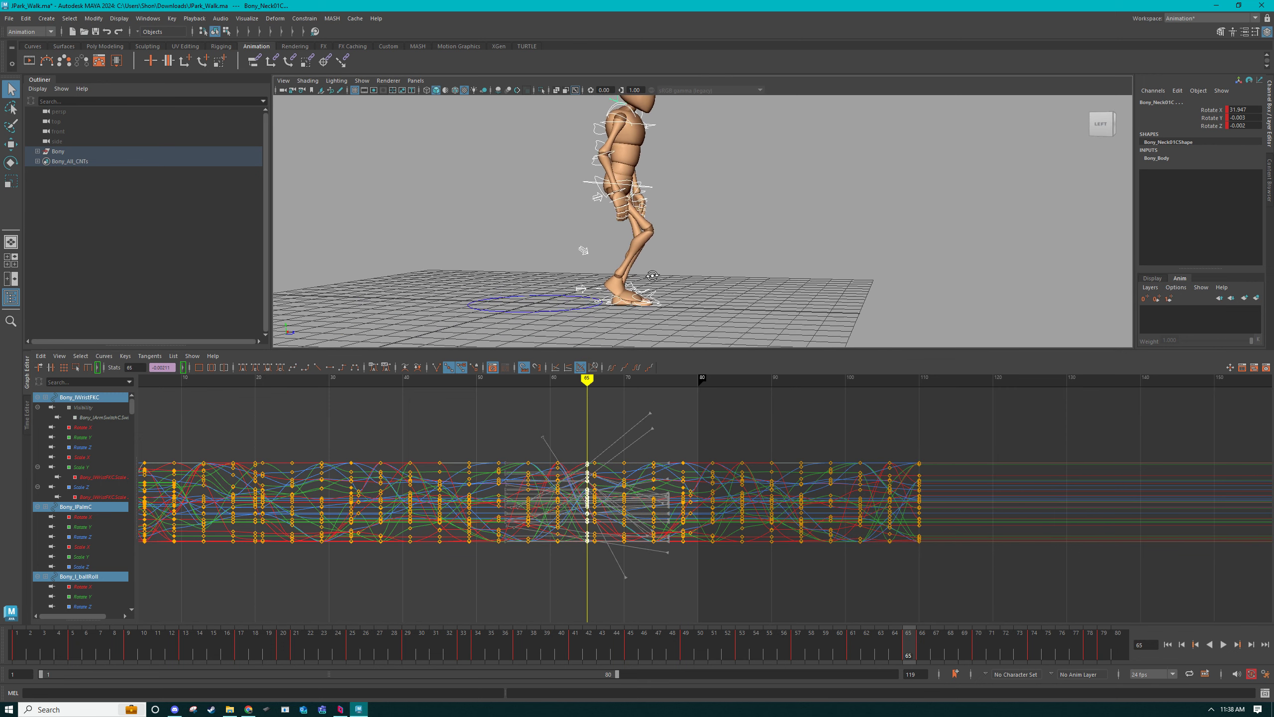
left_click_drag(580, 250, 536, 265, "alt")
left_click_drag(855, 636, 913, 637)
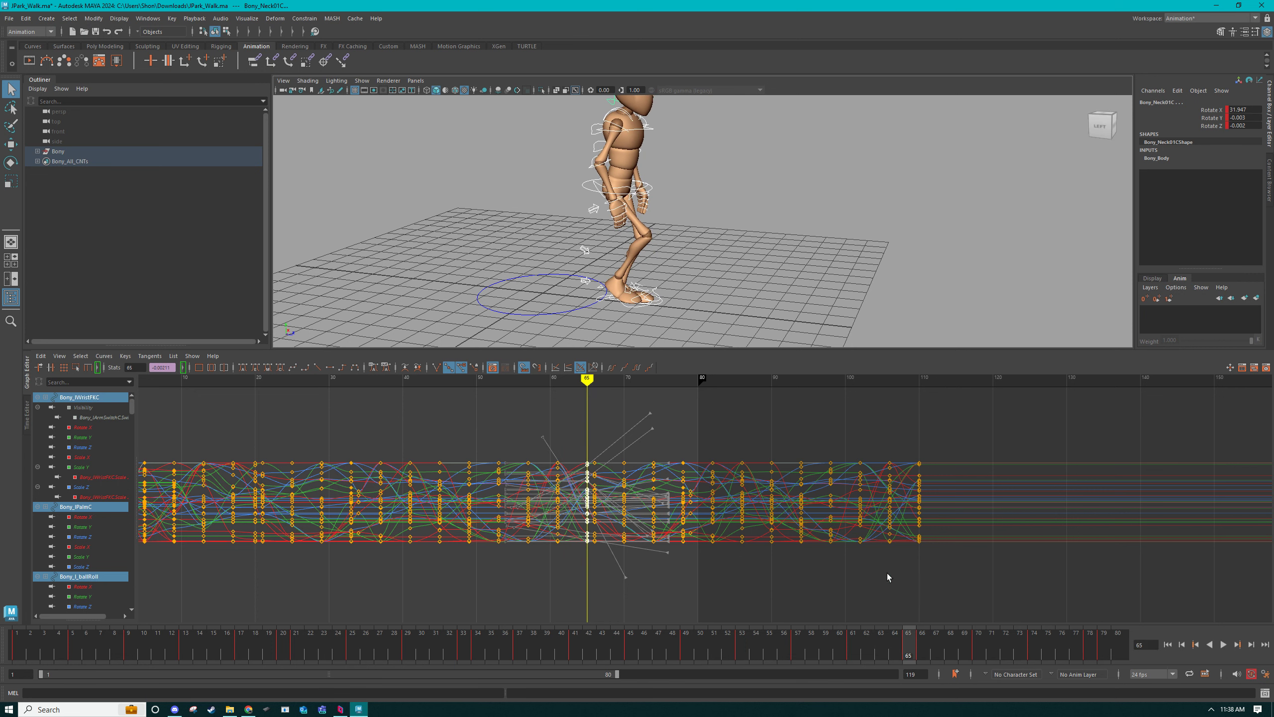
Select both foot IK controls, the root control and both knee IK controls with the Move tool active.
left_click(710, 280)
left_click(652, 304)
left_click(642, 306, "shift")
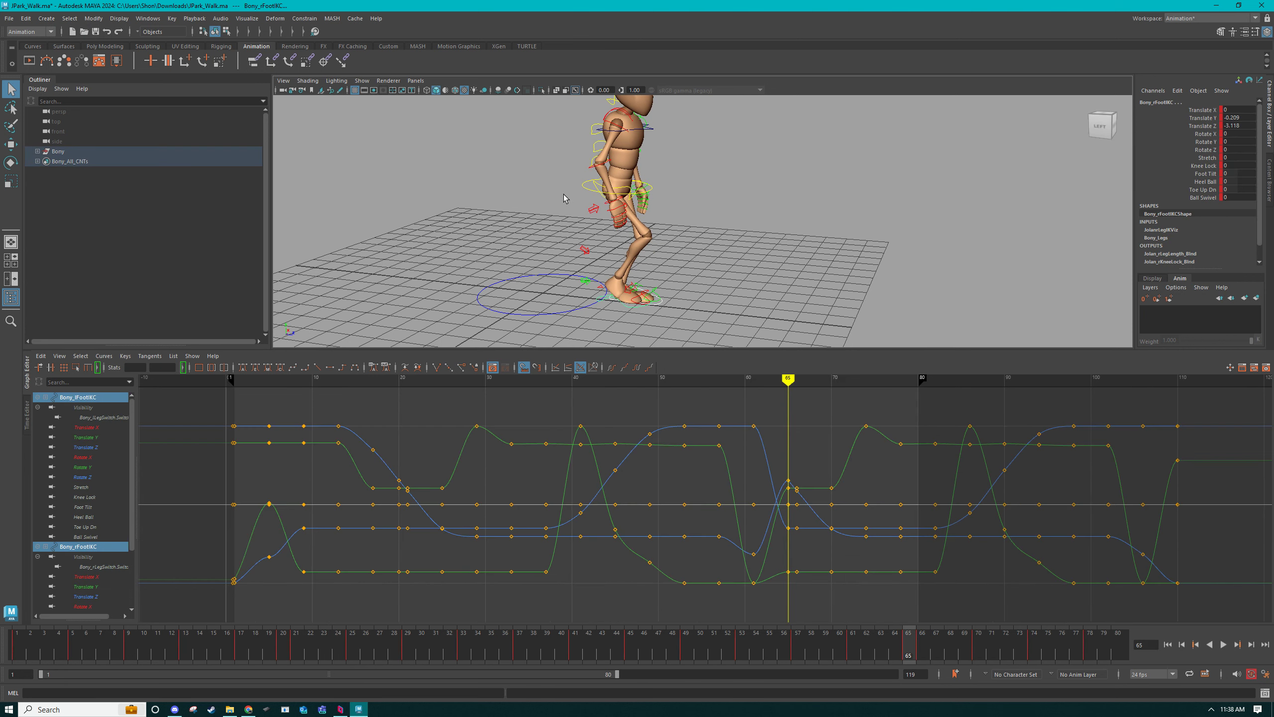
key("w")
left_click_drag(585, 189, 713, 208, "shift")
left_click_drag(785, 246, 760, 242, "alt")
left_click_drag(903, 211, 1029, 260, "shift")
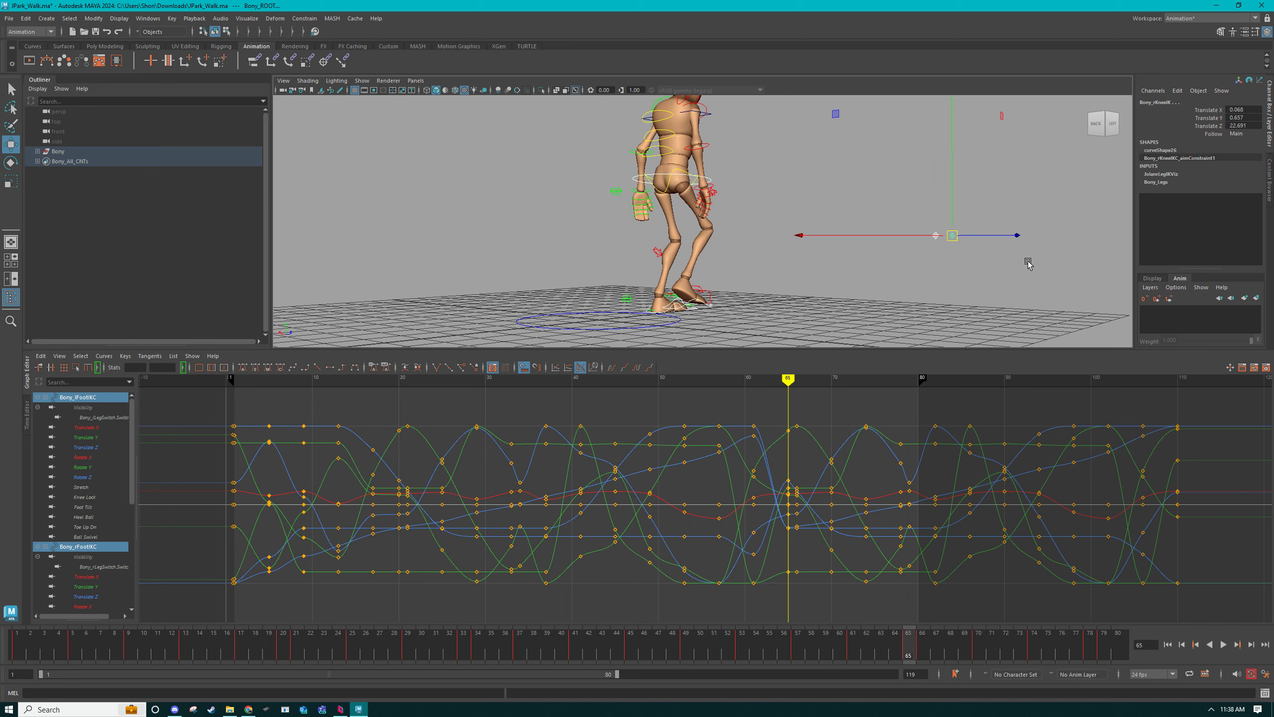
Filter the Graph Editor to show only the Translate Y curves of the selected foot, root and knee controls.
left_click_drag(879, 300, 448, 376, "alt")
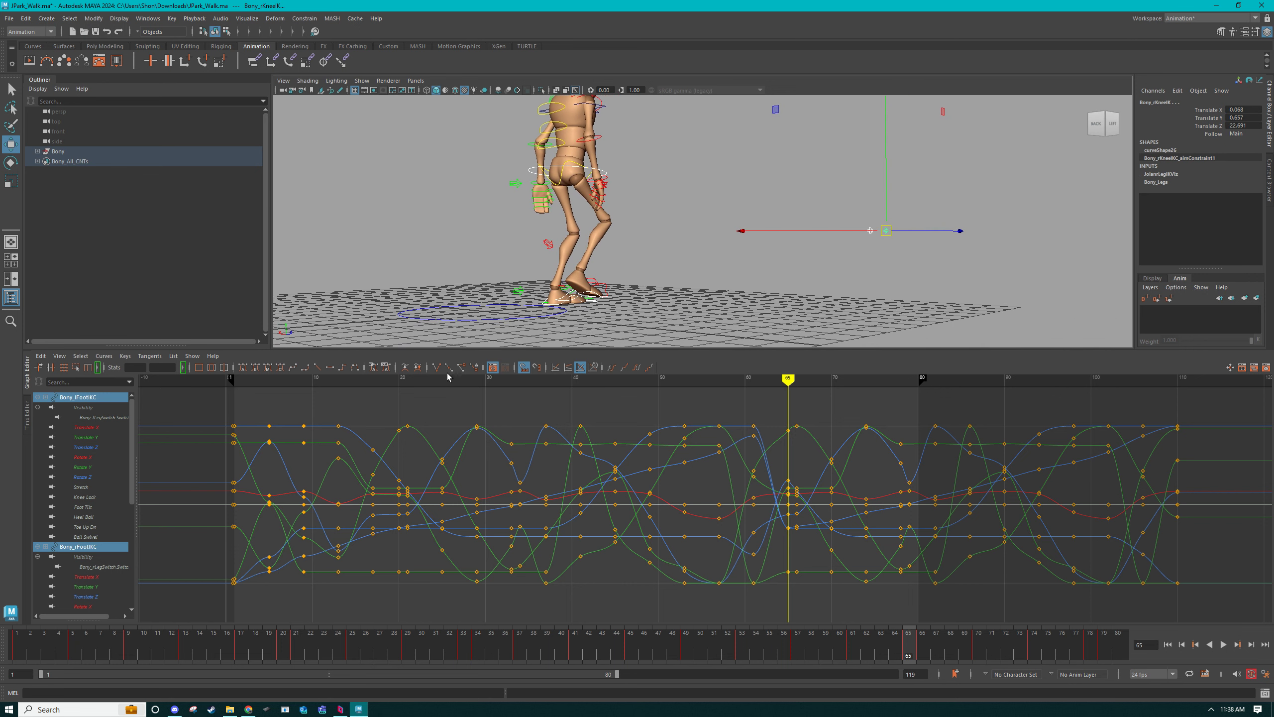
left_click(193, 355)
left_click(208, 429)
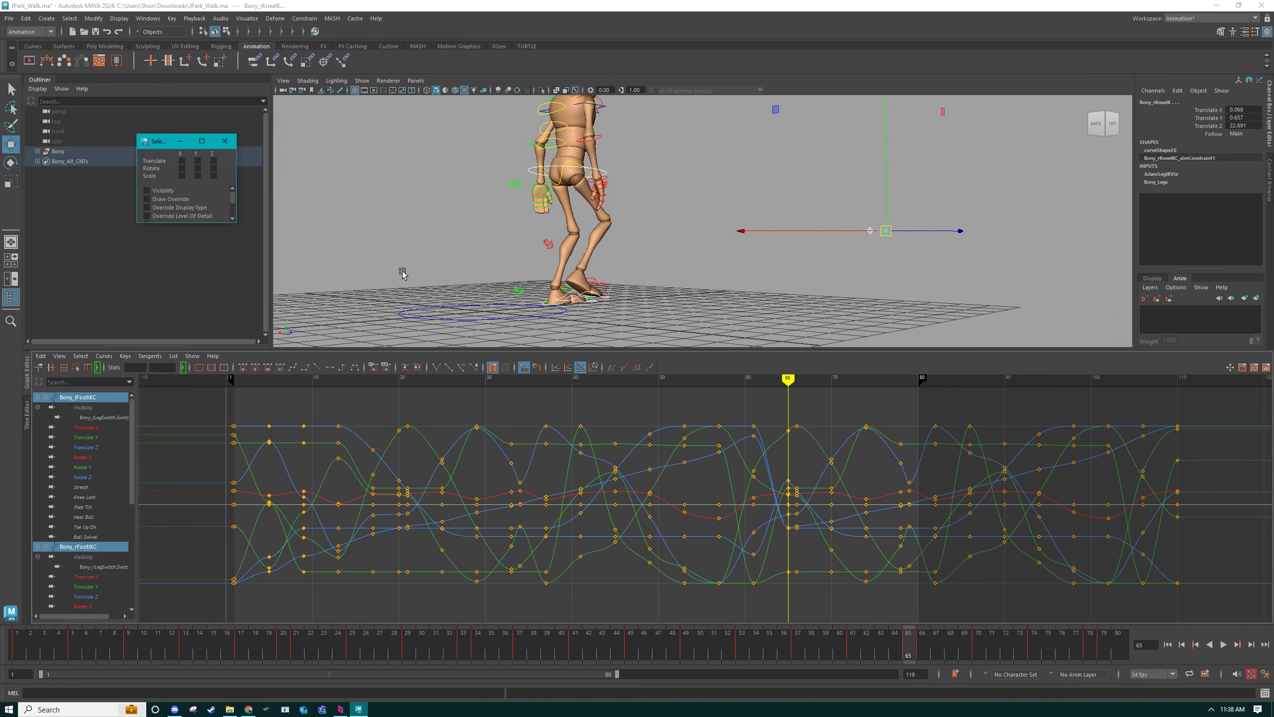
left_click(197, 168)
left_click(197, 168)
left_click(198, 160)
left_click_drag(311, 202, 446, 256, "alt")
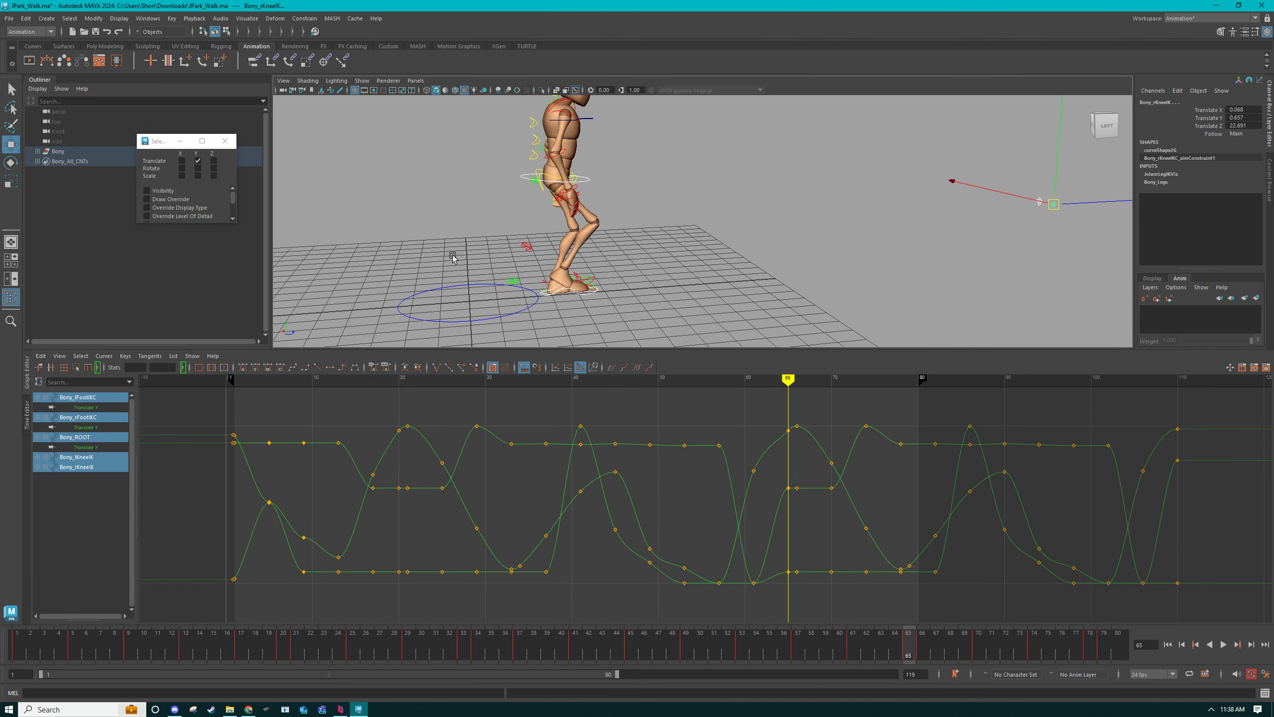
Filter the Graph Editor to show only the Translate Z curves of the selected foot, root and knee controls.
left_click(198, 160)
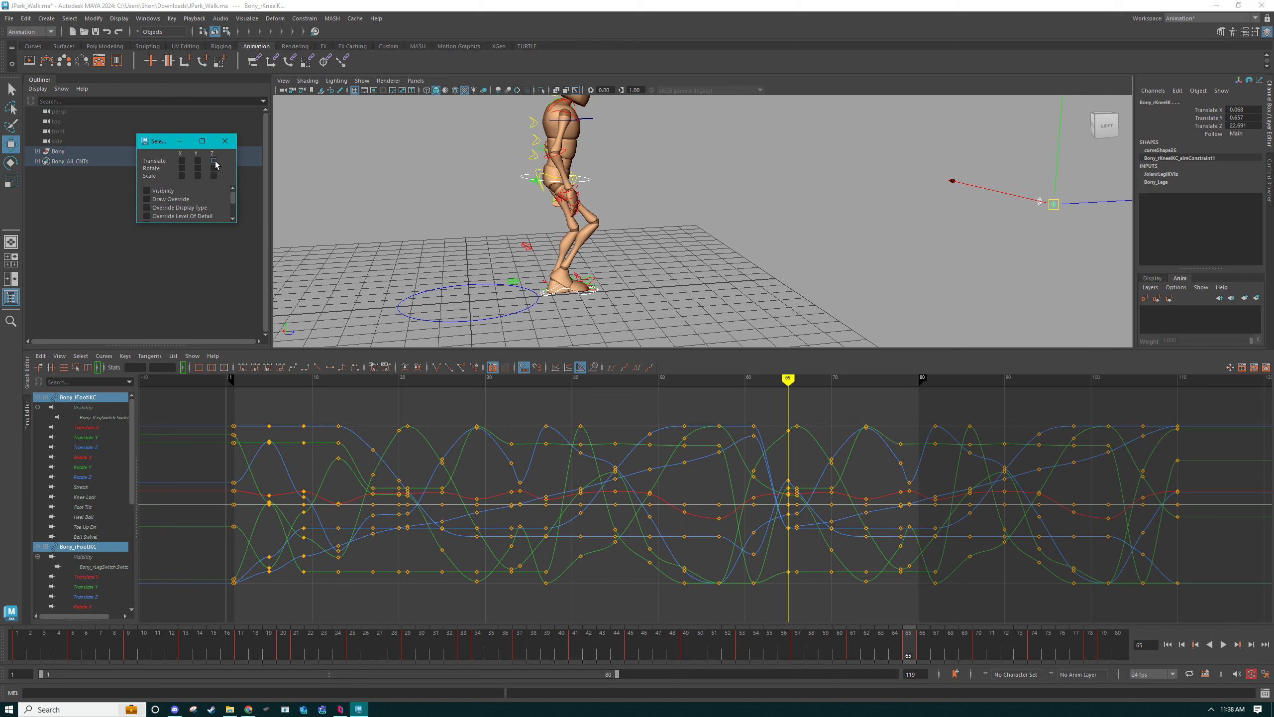
left_click(213, 161)
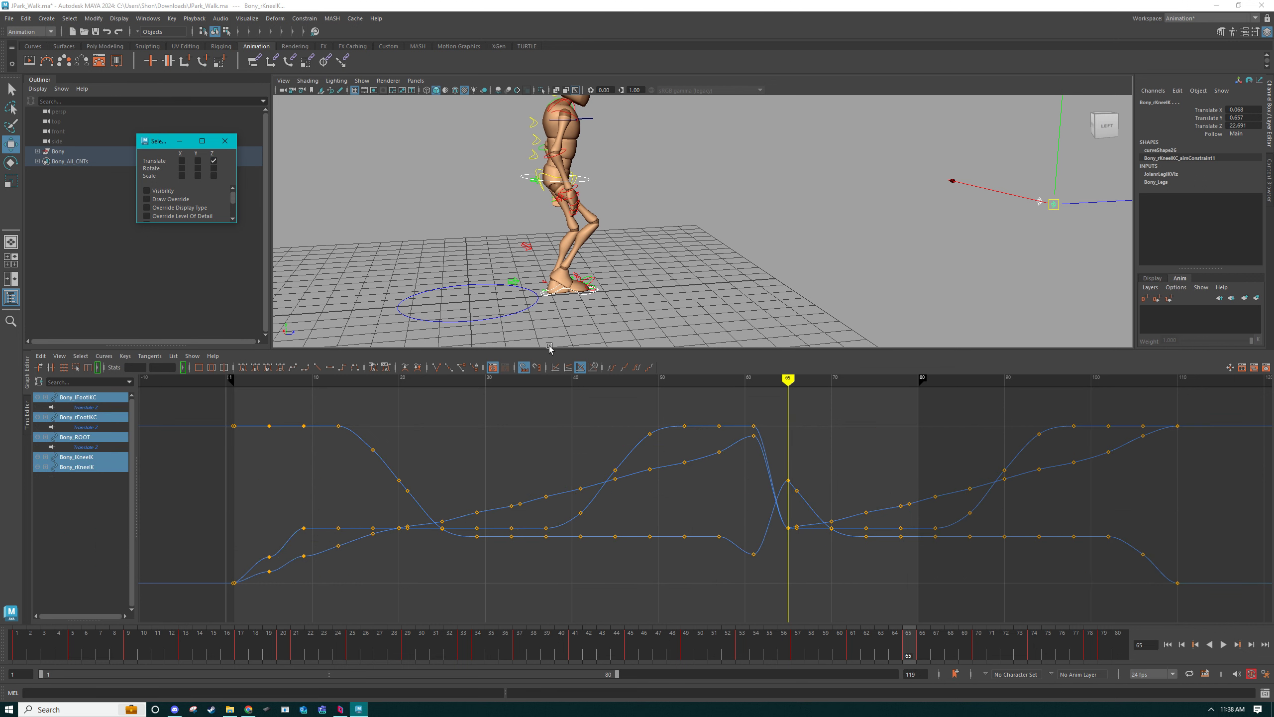
middle_click_drag(747, 466, 636, 461, "alt")
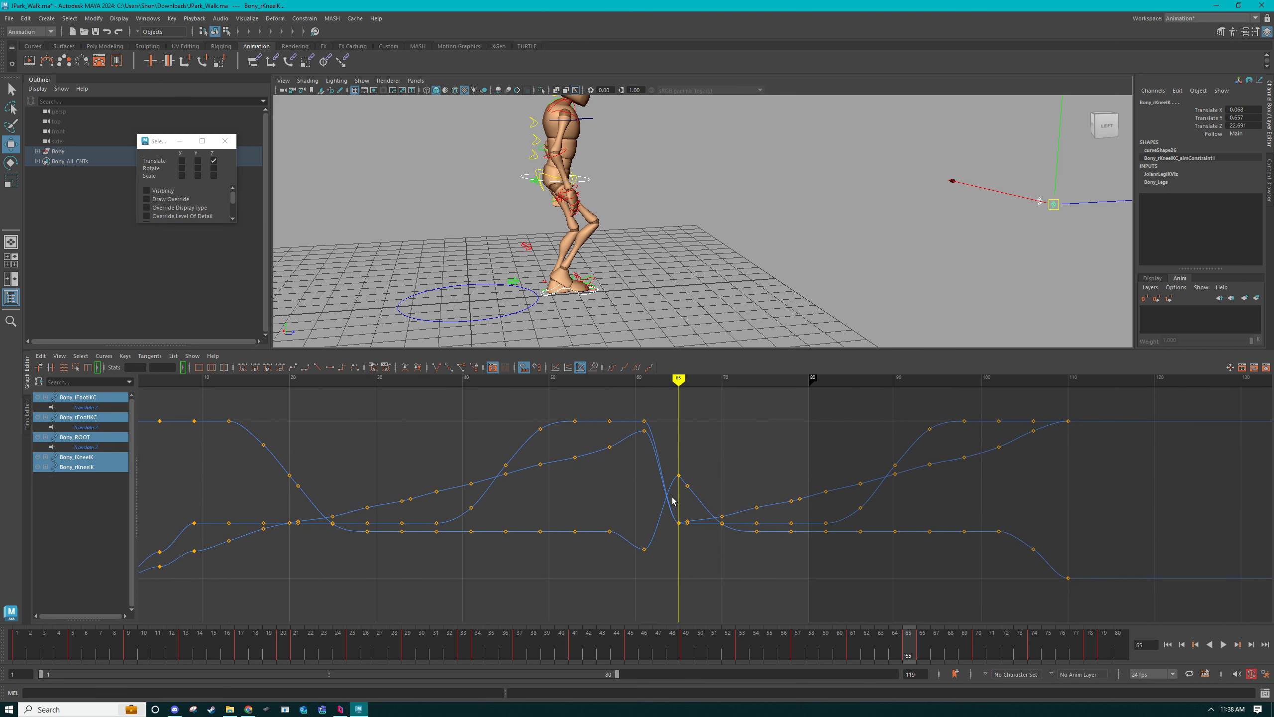
Try to shift all Translate Z keys from frame 65 onward to higher values.
left_click_drag(657, 401, 1160, 611)
middle_click_drag(884, 466, 840, 425, "shift")
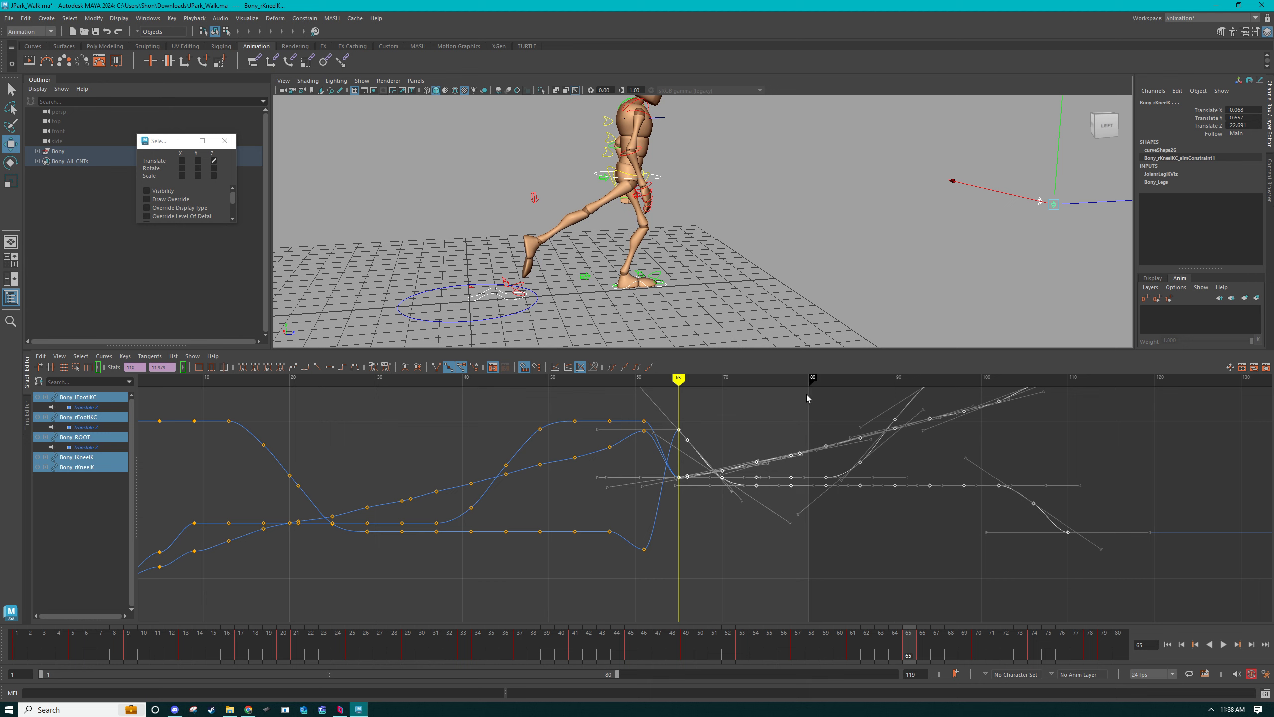
key("ctrl+z")
middle_click_drag(772, 422, 757, 453, "shift")
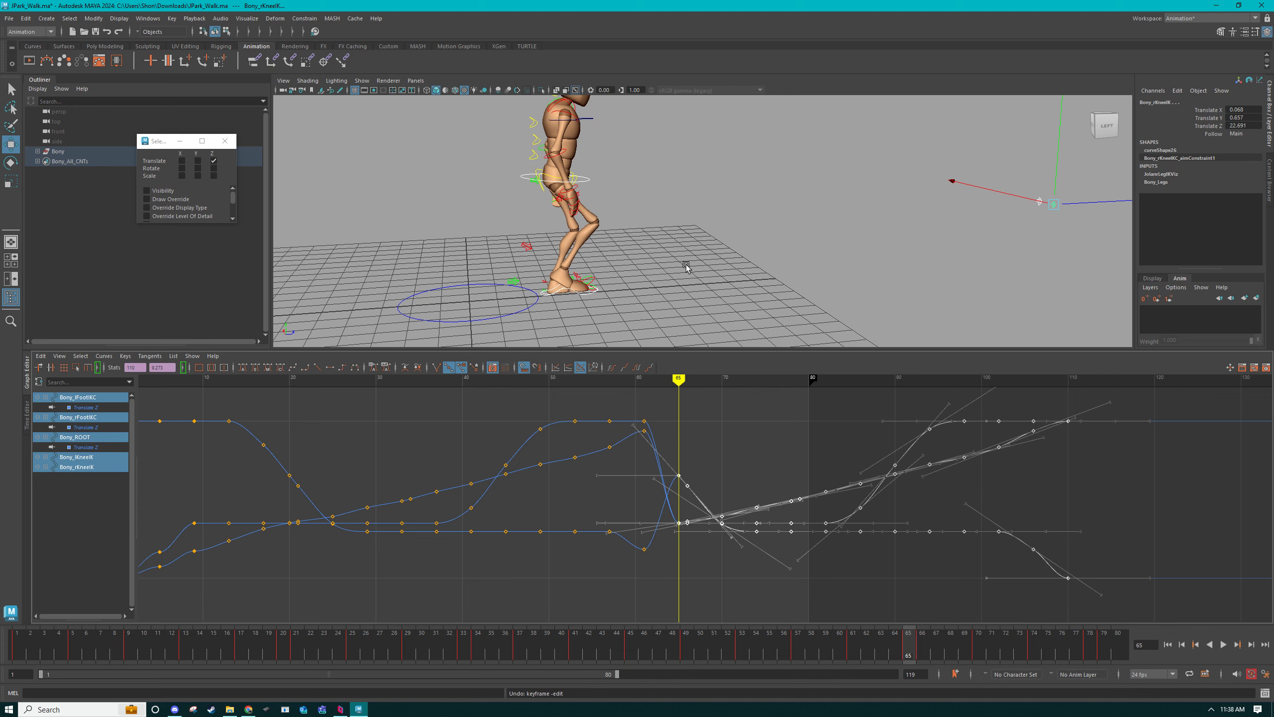
Try to move the selected foot, root and knee controls forward along Z at frame 65.
middle_click_drag(763, 265, 625, 271, "alt")
left_click_drag(969, 206, 1041, 200)
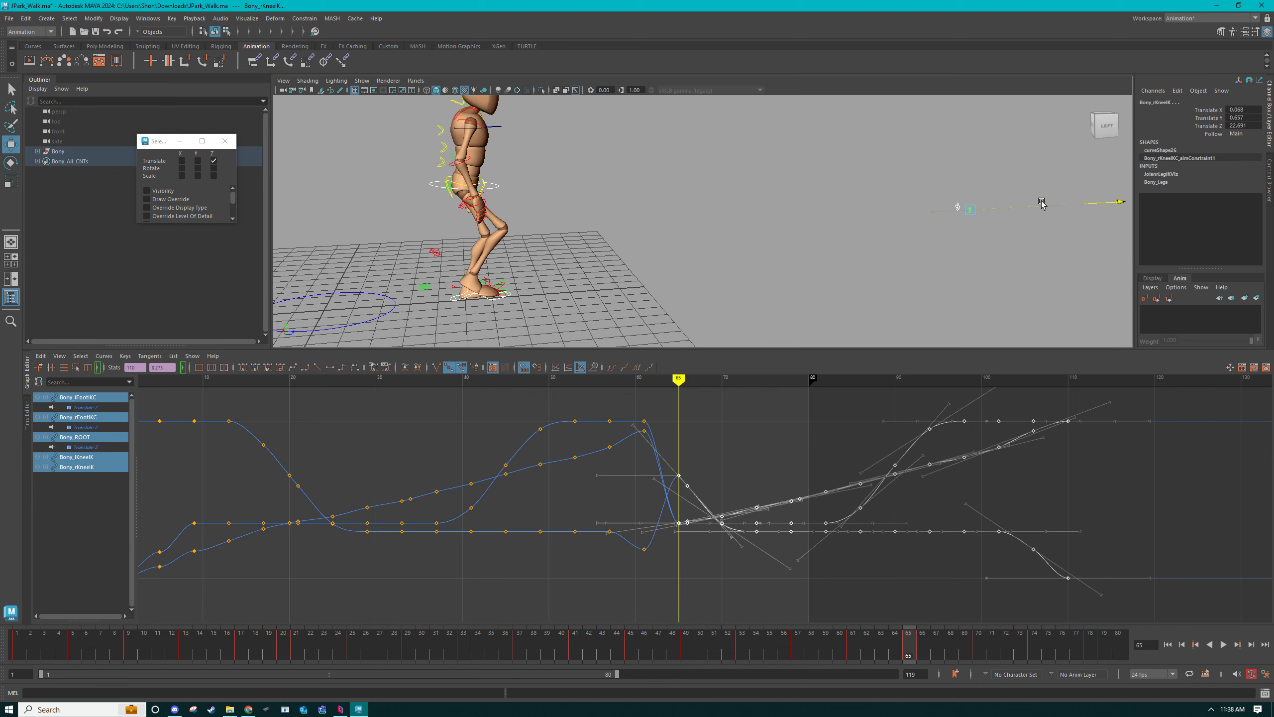
key("ctrl+z")
Compare the character's pose and position at frames 61 and 65 from the side.
mouse_move(771, 265)
left_mouse_down("alt")
mouse_move(805, 284)
mouse_move(768, 281)
left_mouse_up("alt")
key("comma")
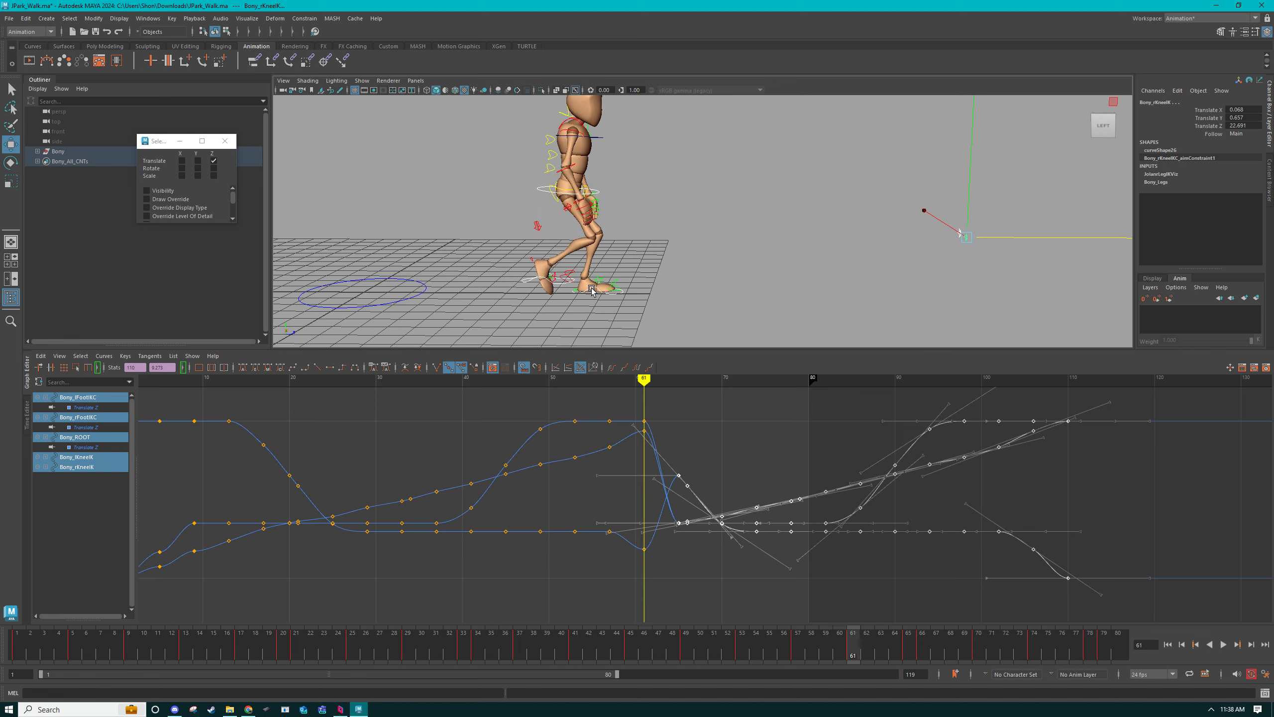
key("period")
left_click_drag(836, 288, 814, 281, "alt")
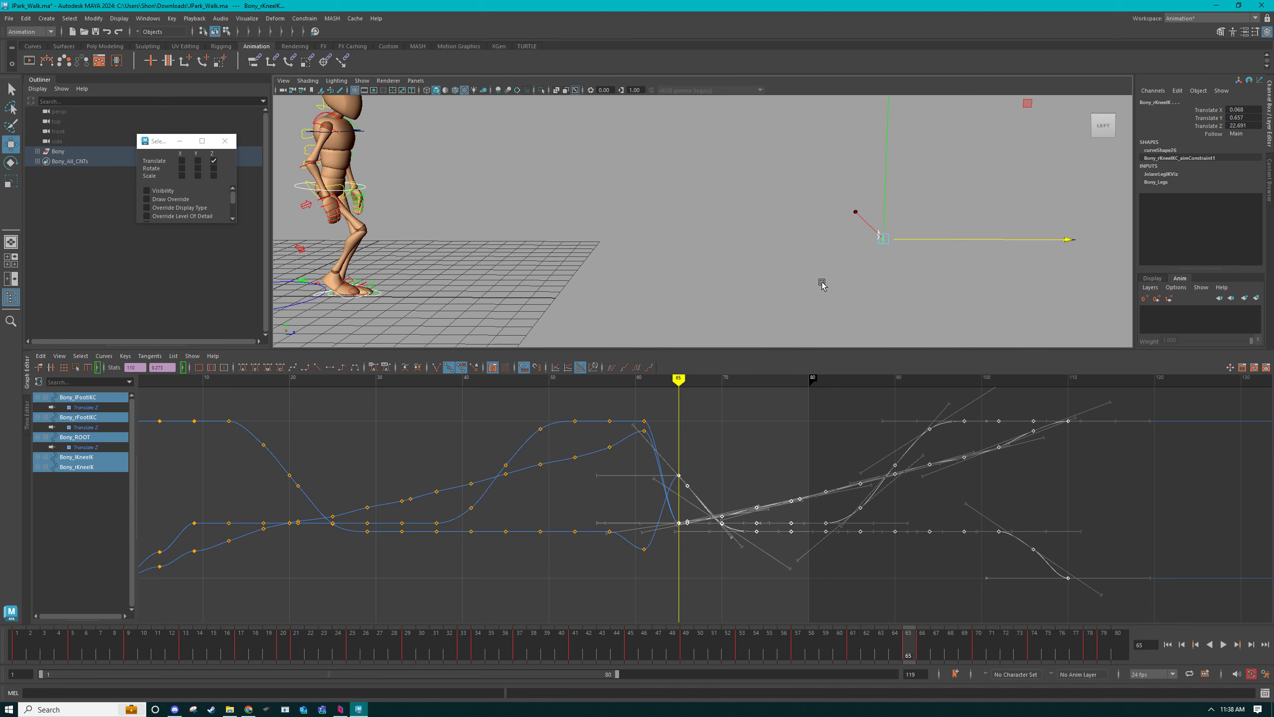
key("comma")
key("comma")
key("period")
left_click_drag(515, 292, 545, 249, "alt")
key("period")
Remove both knee IK controls from the selection, keeping the root and foot controls.
left_click_drag(814, 158, 937, 261, "ctrl")
mouse_move(647, 234)
left_mouse_down("alt")
mouse_move(798, 221)
mouse_move(644, 223)
left_mouse_up("alt")
key("period")
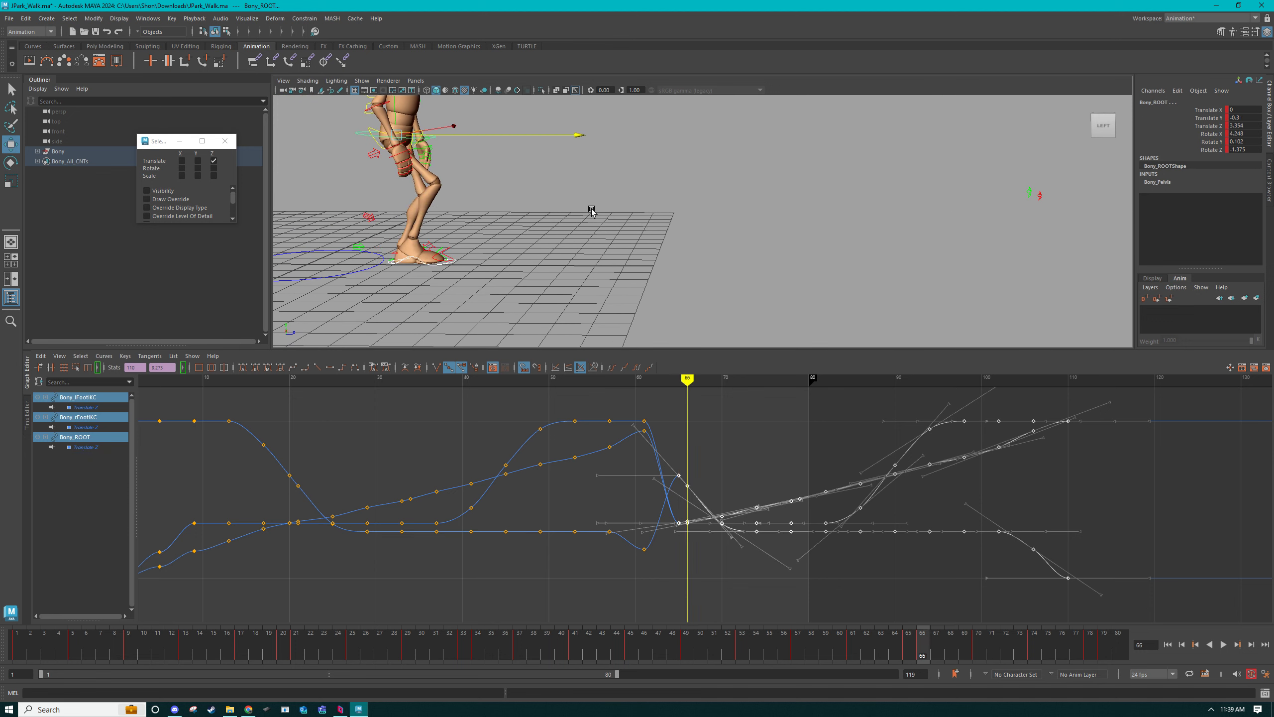
Examine the feet up close at frame 61, temporarily collapsing the Graph Editor for a larger view.
key("comma")
key("comma")
right_click_drag(592, 211, 627, 236, "alt")
middle_click_drag(627, 237, 677, 272, "alt")
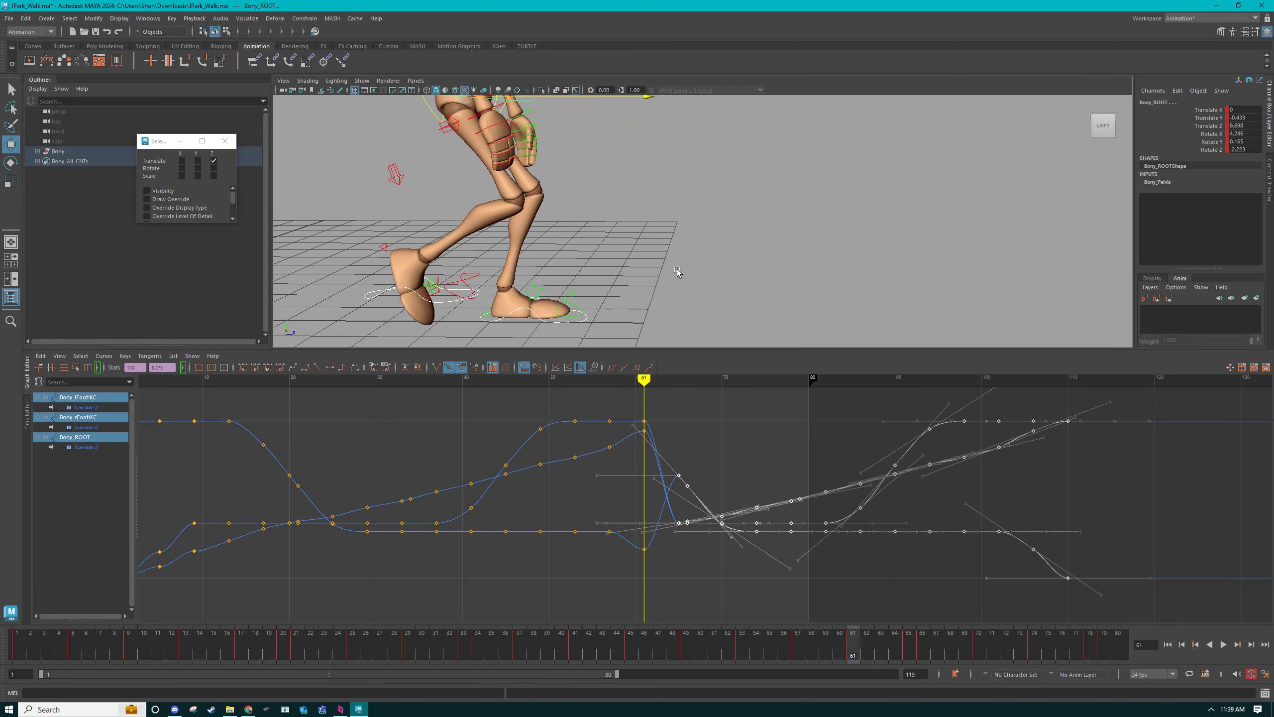
mouse_move(677, 271)
left_mouse_down("alt")
mouse_move(702, 250)
mouse_move(689, 264)
left_mouse_up("alt")
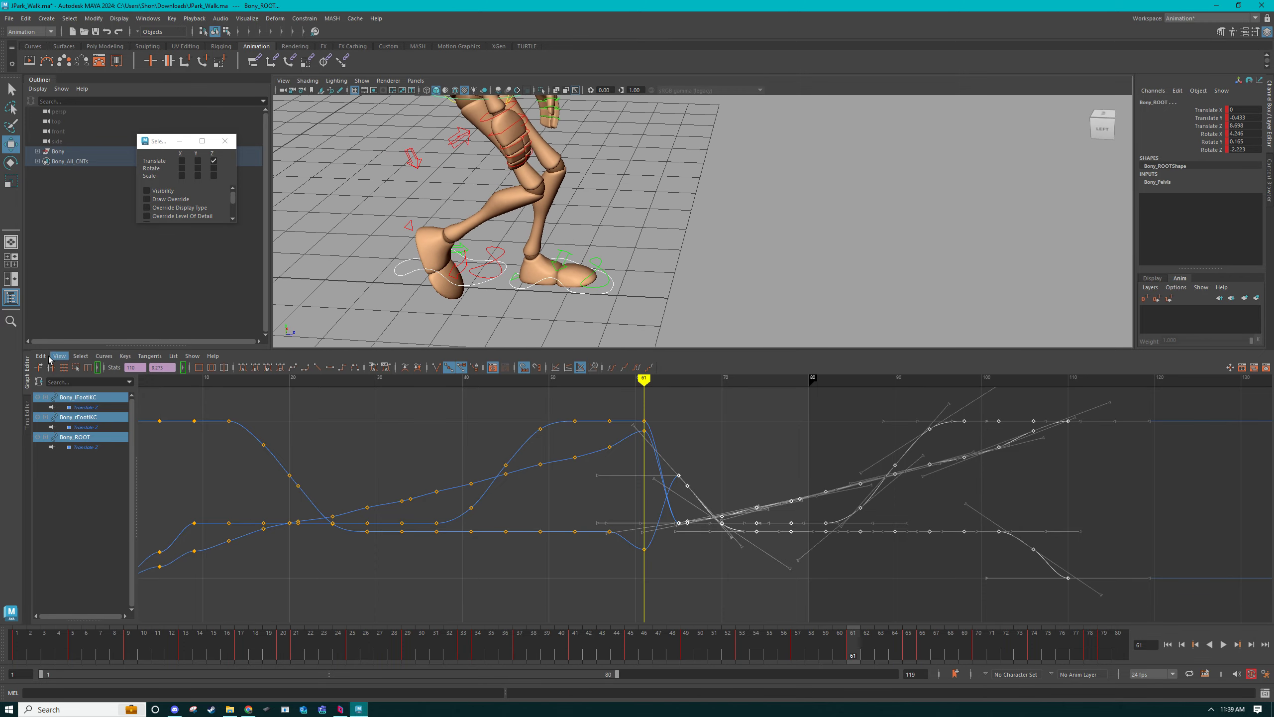
left_click(28, 370)
right_click_drag(452, 331, 885, 376, "alt")
key("comma")
key("period")
key("comma")
key("period")
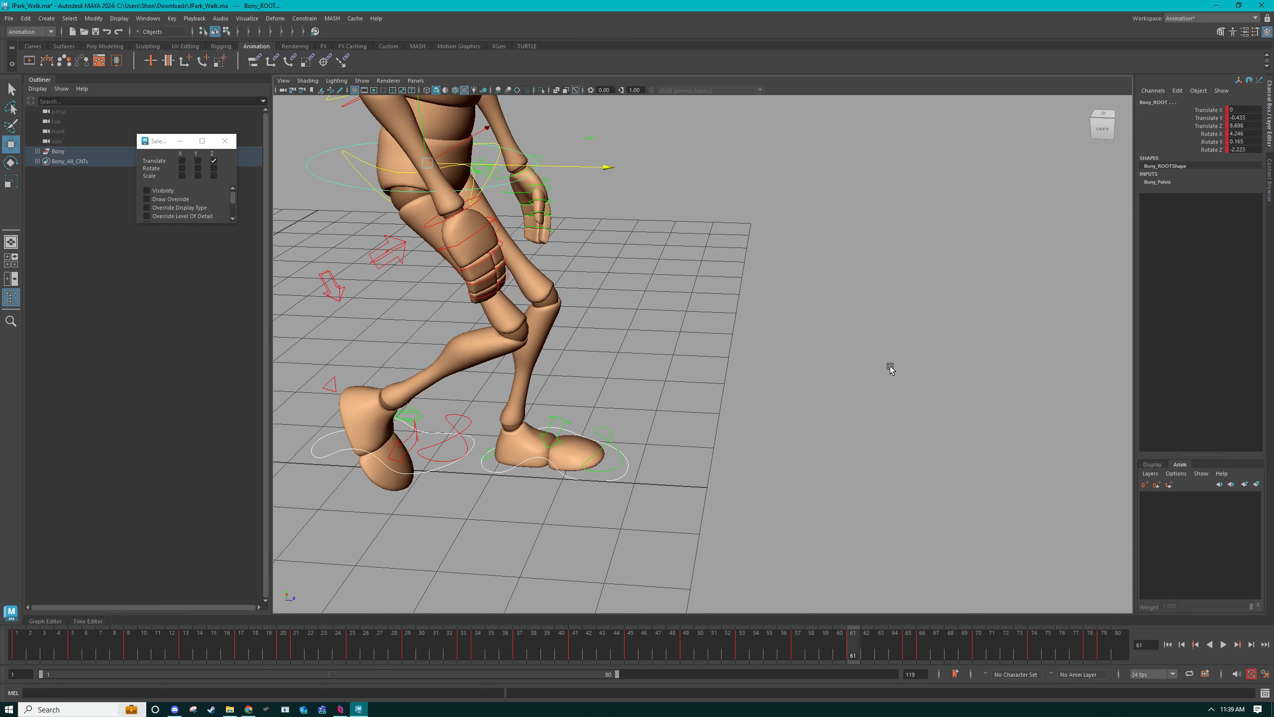
left_click(50, 621)
Try to move the root and both foot controls forward along Z at frame 65 to continue from frame 61.
key("period")
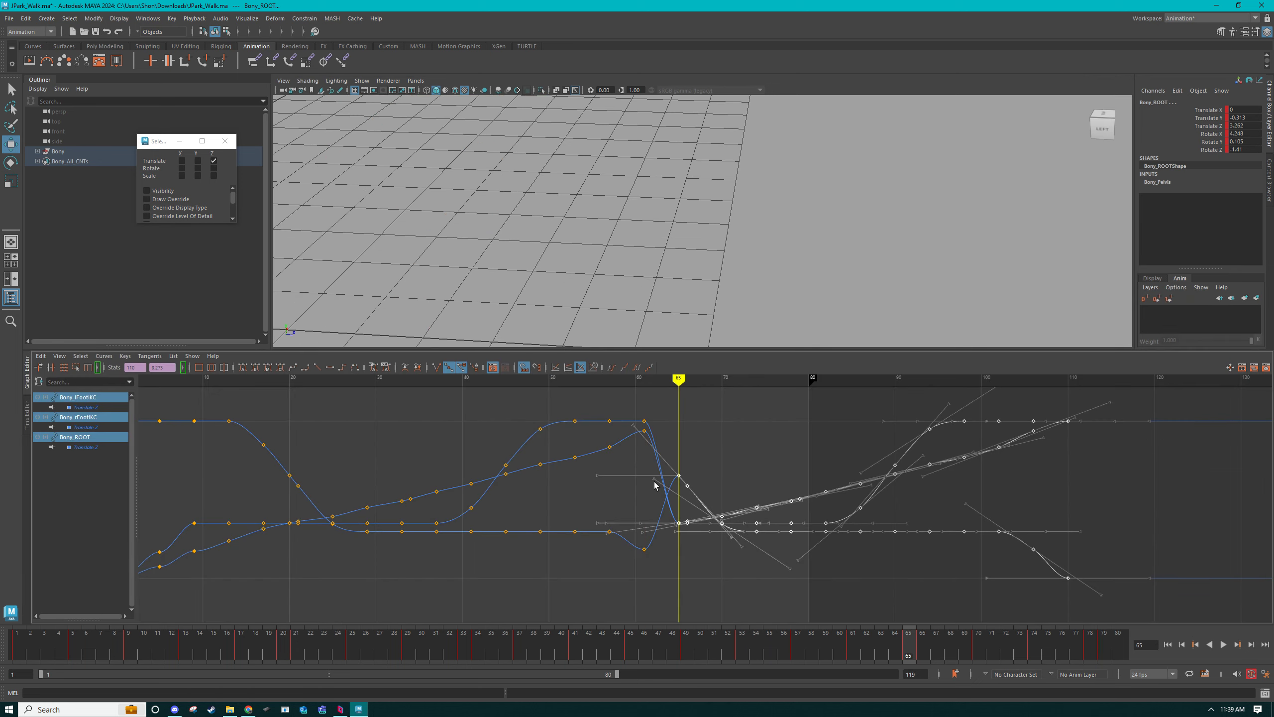
key("comma")
key("period")
right_click_drag(811, 270, 612, 283, "alt")
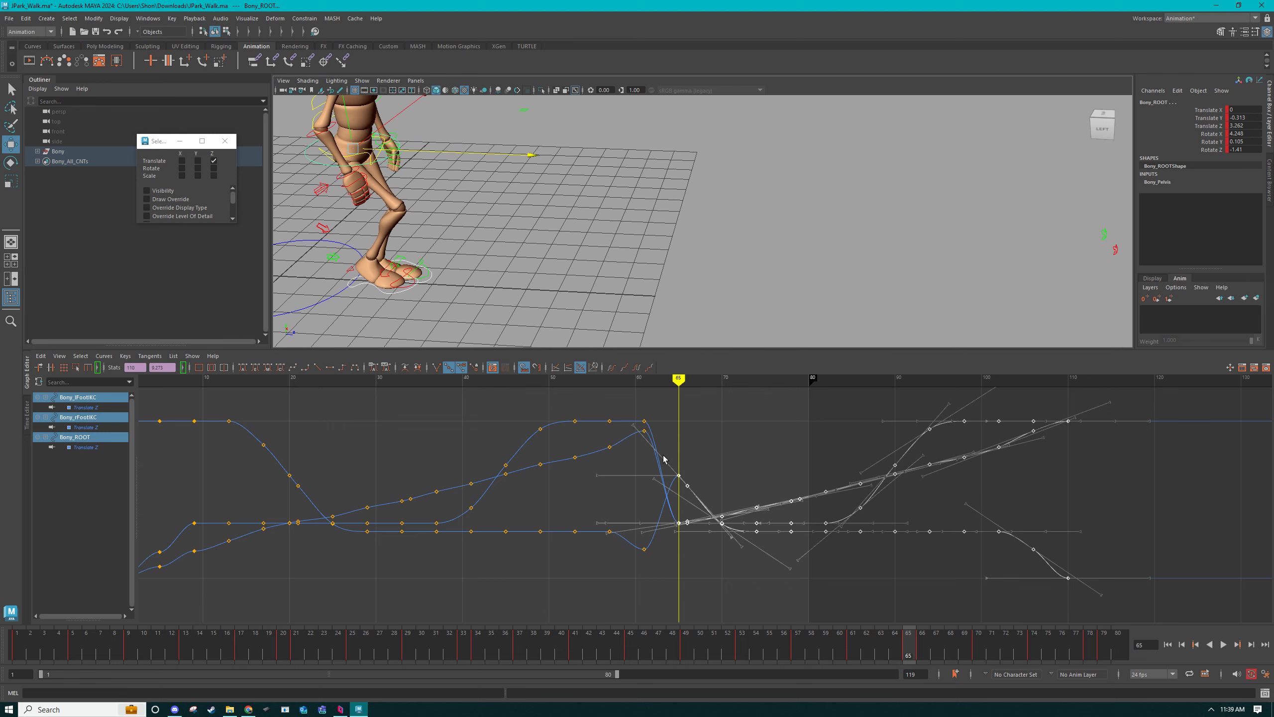
key("comma")
key("period")
left_click_drag(501, 159, 622, 184)
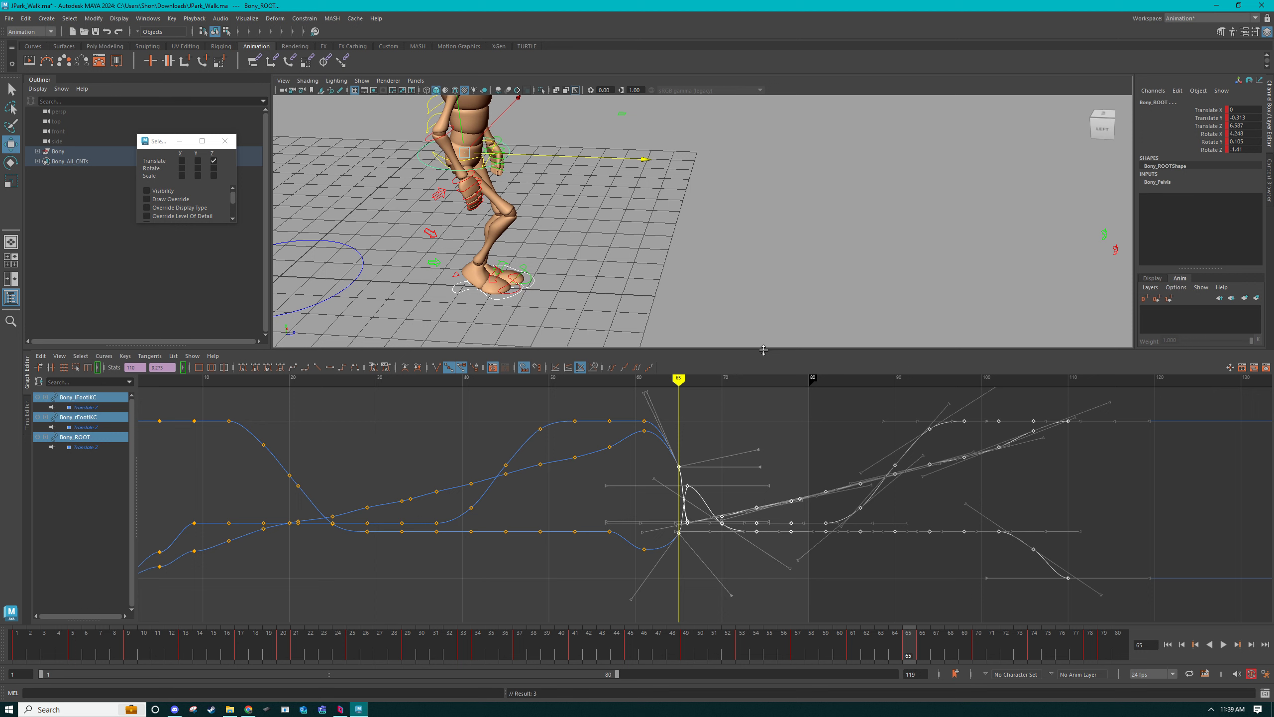
key("ctrl+z")
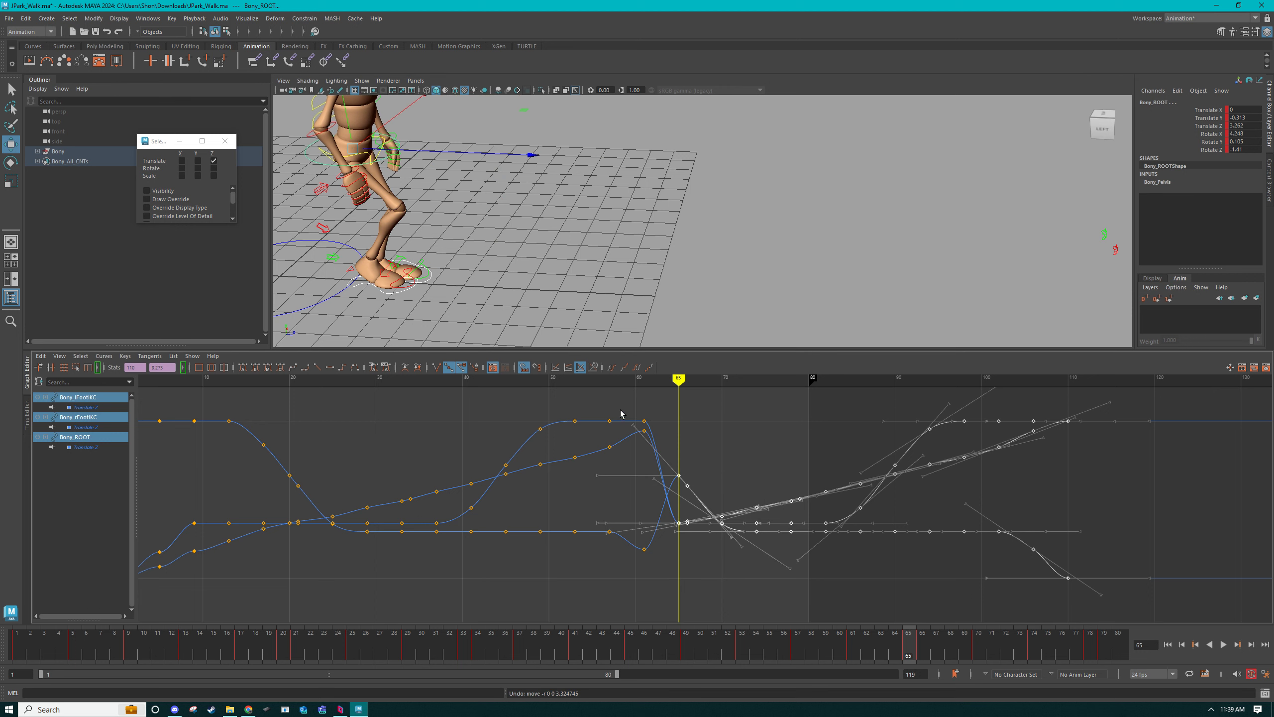
Display the Translate Z curves in the Graph Editor's stacked view.
left_click(567, 368)
middle_click_drag(802, 492, 595, 434, "alt")
Try again to move the root and foot controls forward directly in the viewport at frame 65.
left_click_drag(479, 155, 583, 188)
key("ctrl+z")
key("ctrl+z")
Select the left foot's and root's Translate Z keys from frame 65 onward and try shifting their values.
left_click_drag(590, 409, 1041, 481)
left_click_drag(577, 547, 697, 602, "shift")
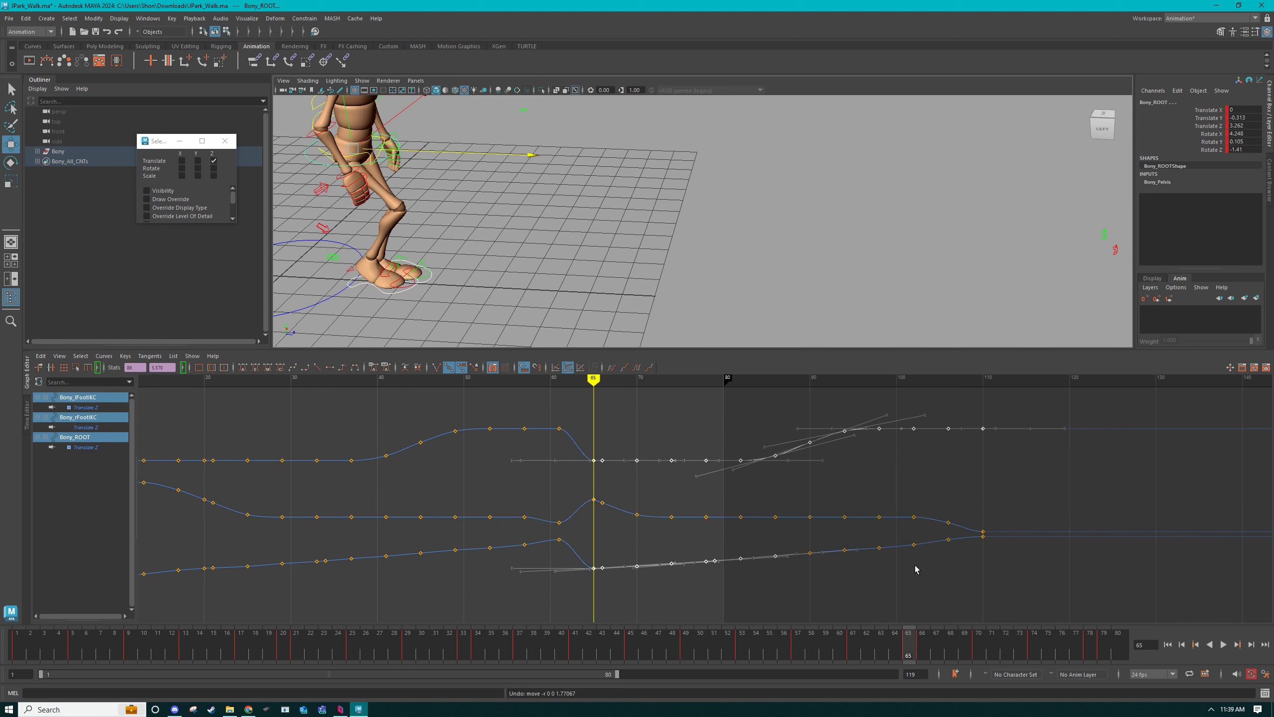
left_click_drag(774, 566, 1016, 540)
middle_click_drag(785, 492, 813, 463)
key("ctrl+z")
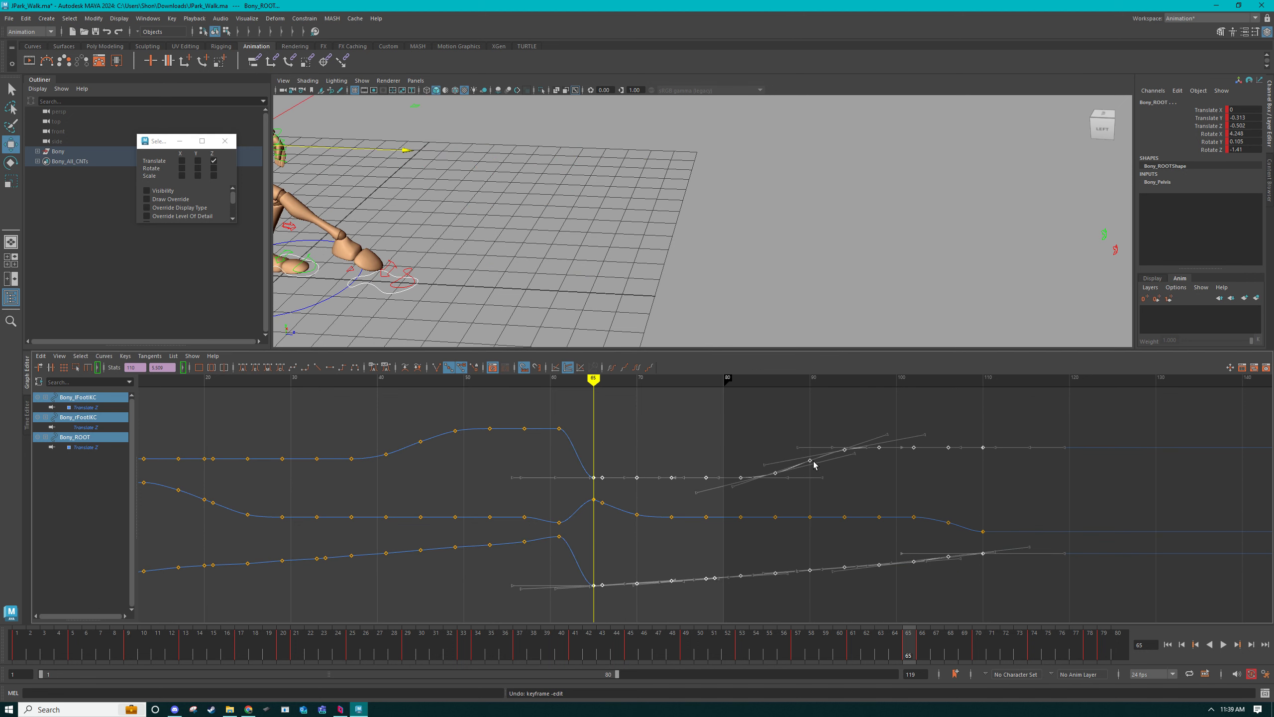
Zoom in on the planted left foot at frame 61 and compare its position with frame 65.
key("period")
key("comma")
key("comma")
right_click_drag(557, 260, 818, 311, "alt")
middle_click_drag(623, 254, 650, 236, "alt")
right_click_drag(577, 306, 767, 317, "alt")
middle_click_drag(647, 231, 711, 179, "alt")
right_click_drag(601, 282, 713, 287, "alt")
middle_click_drag(552, 296, 638, 256, "alt")
key("period")
key("comma")
key("period")
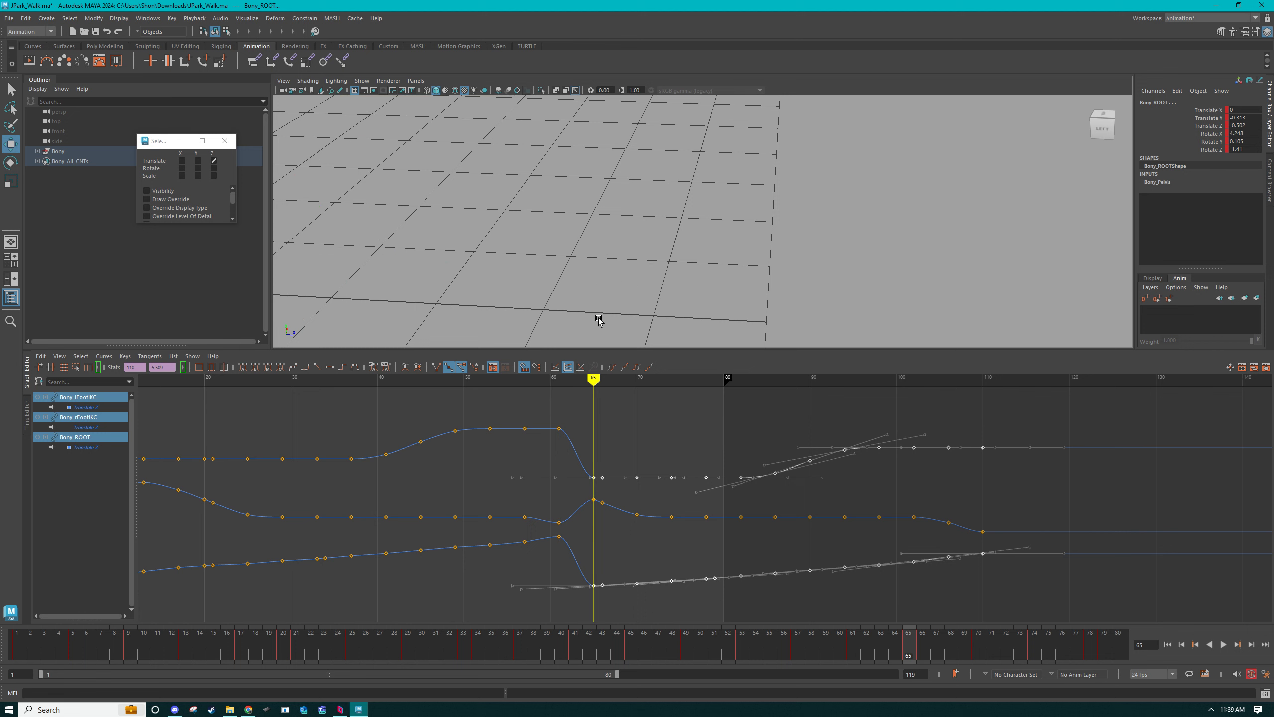
Raise the left foot and root Translate Z keys from frame 65 onward to line up with frame 61.
middle_click_drag(670, 447, 671, 393, "shift")
key("comma")
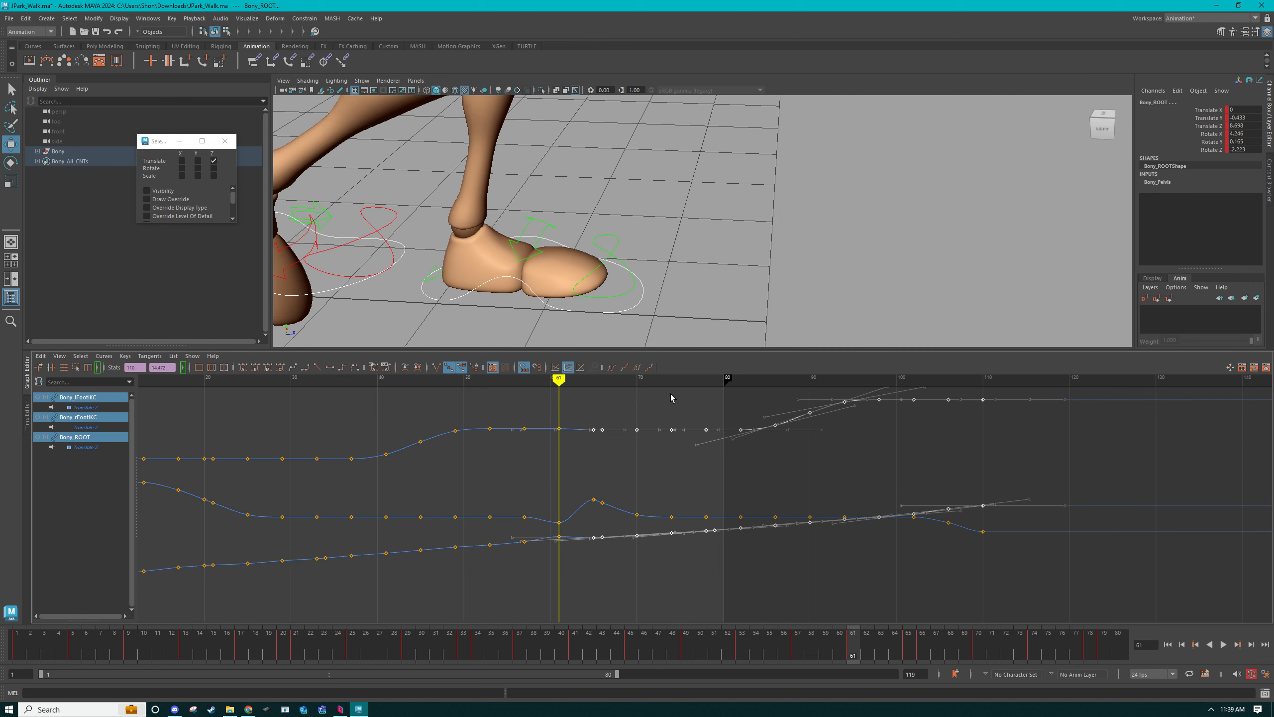
key("period")
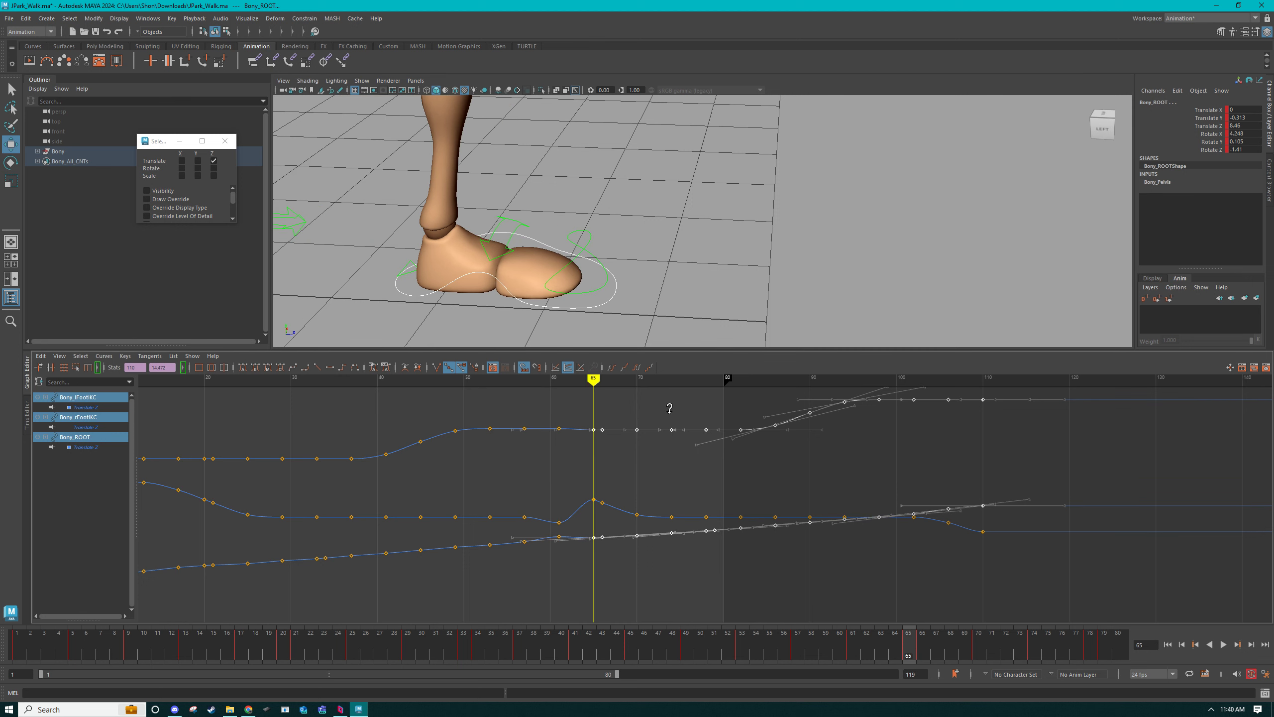
key("ctrl+z")
key("ctrl+z")
key("ctrl+z")
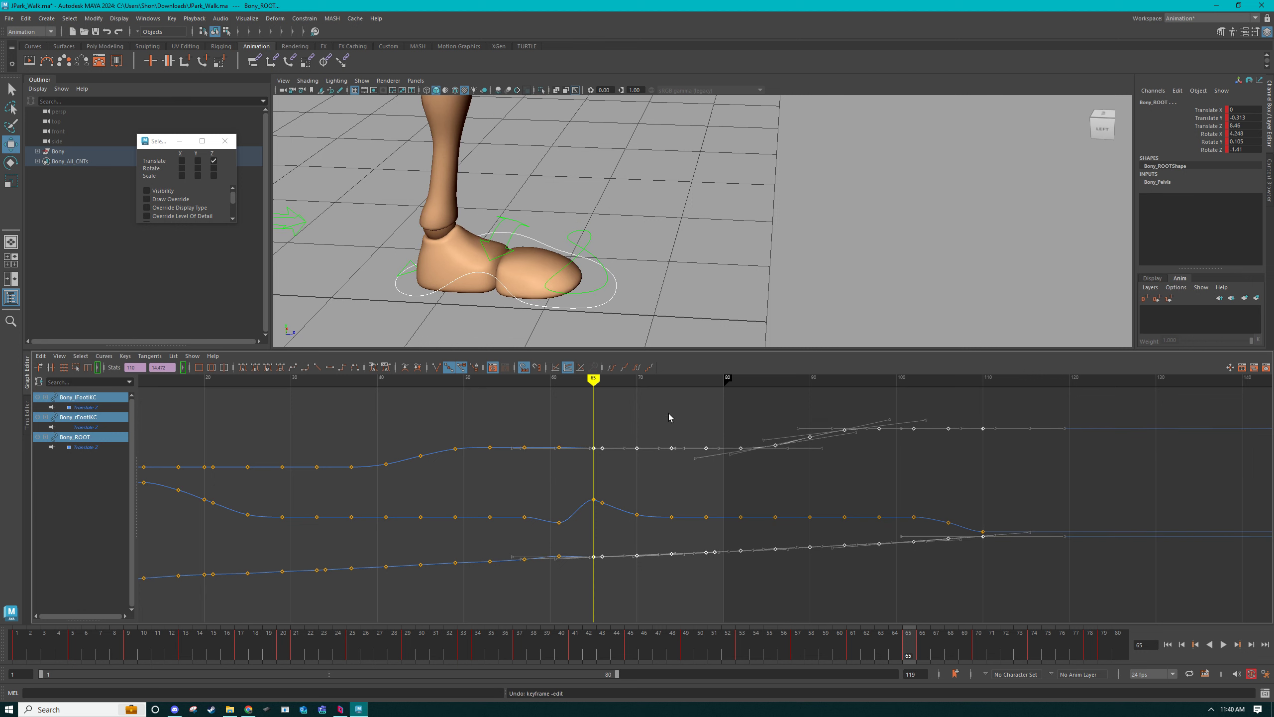
Fine-tune the raised keys to bring the root's Translate Z to 8.698 at frame 65, keeping the left foot planted.
key("comma")
key("period")
middle_click_drag(667, 427, 668, 425, "shift")
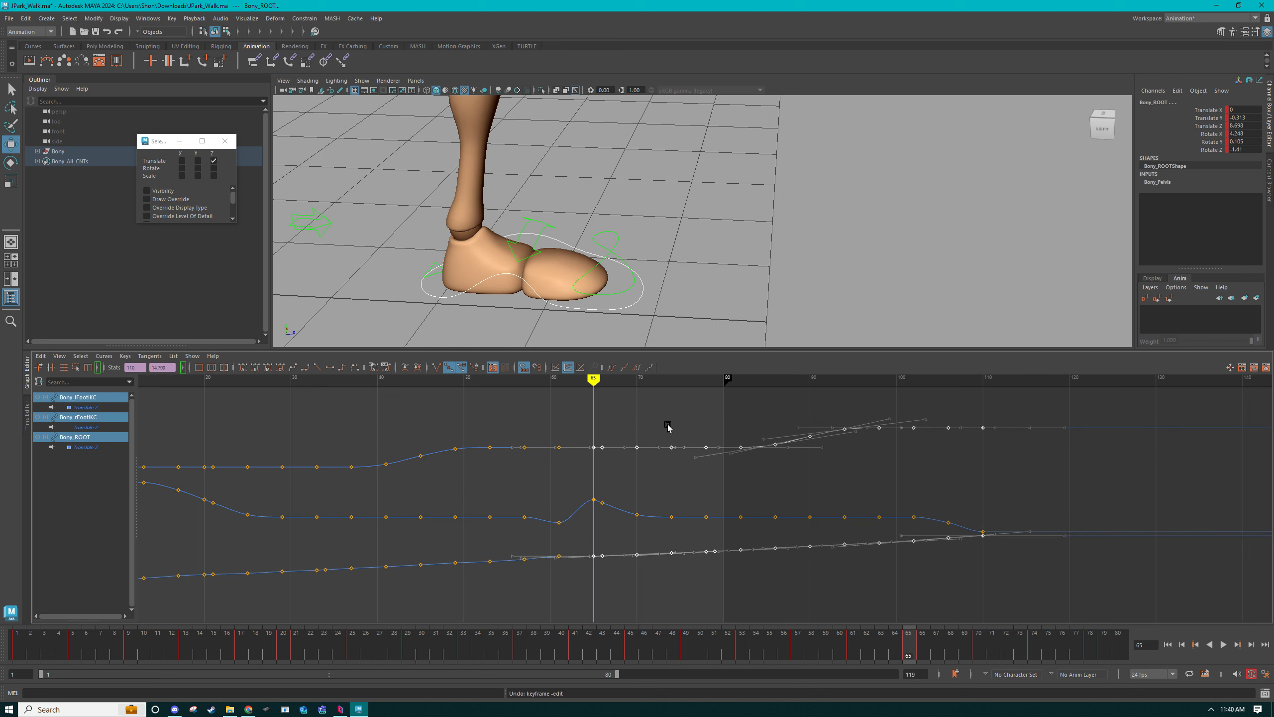
key("comma")
key("period")
key("comma")
key("period")
Shift the right foot's Translate Z keys from frame 65 onward down to continue its motion from frames 57 and 61.
left_click_drag(631, 512, 984, 529)
right_click_drag(830, 282, 313, 238, "alt")
middle_click_drag(741, 490, 743, 510, "shift")
key("comma")
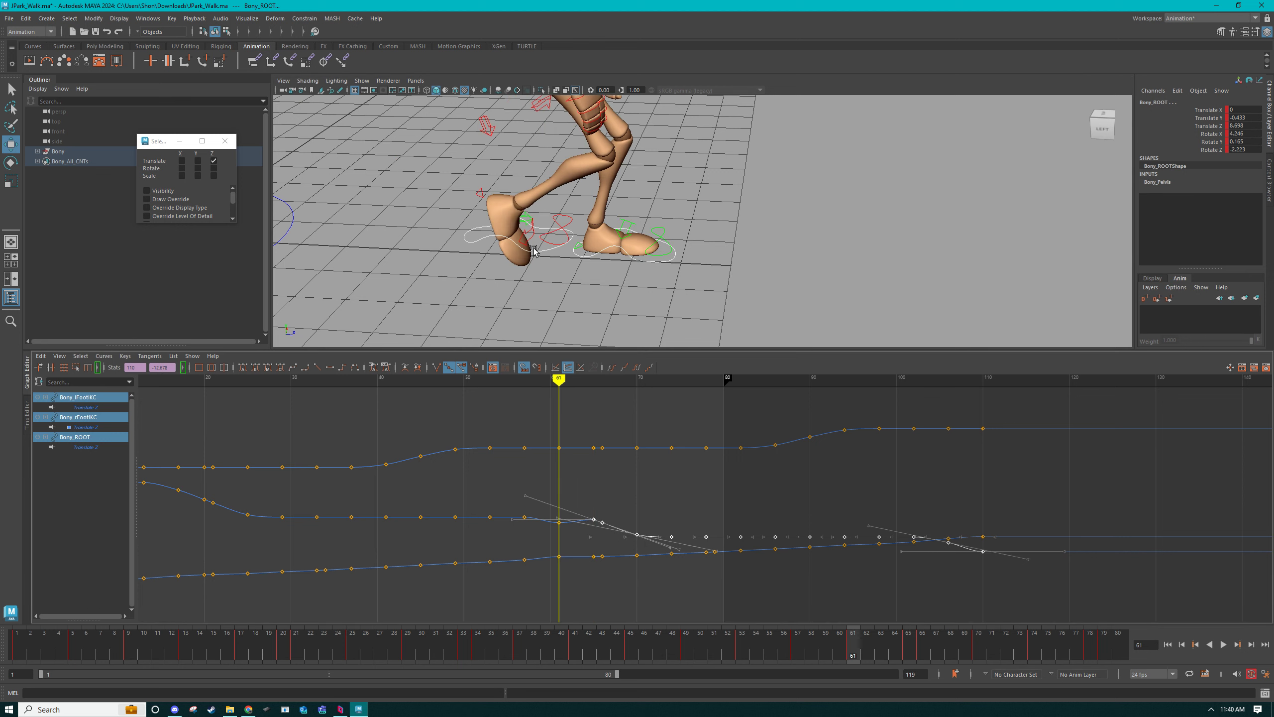
key("comma")
key("period")
key("period")
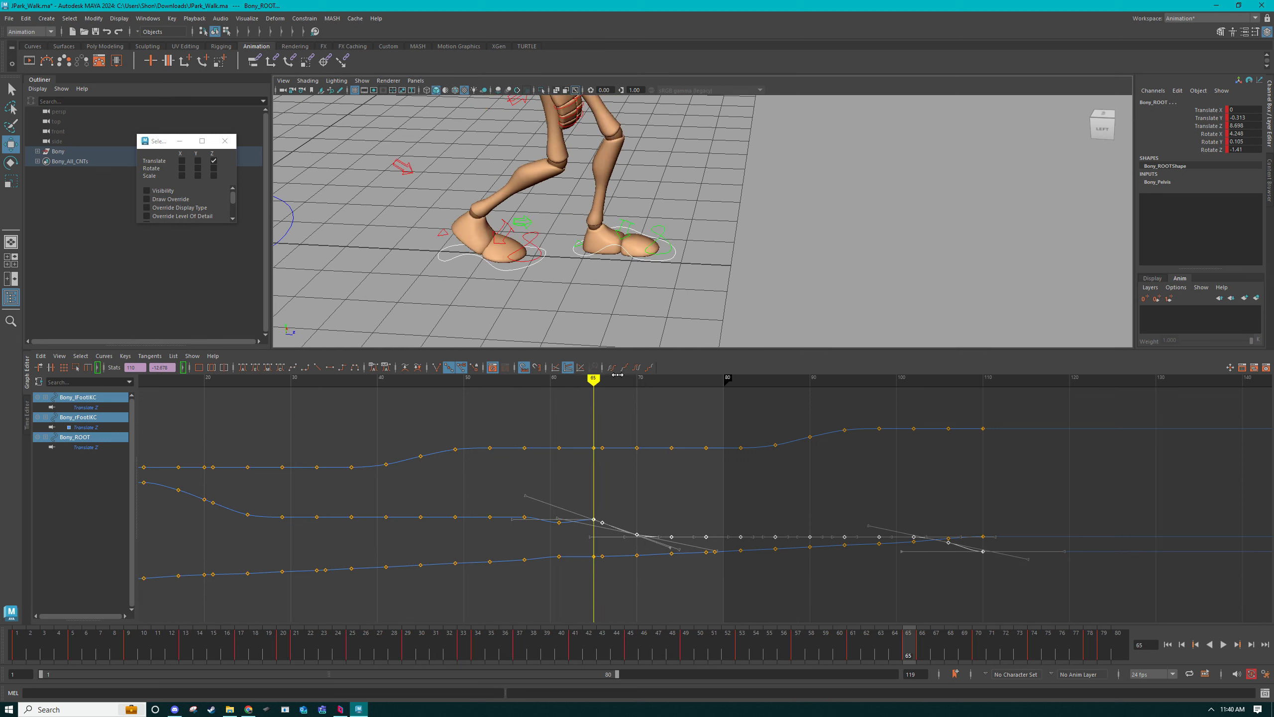
key("comma")
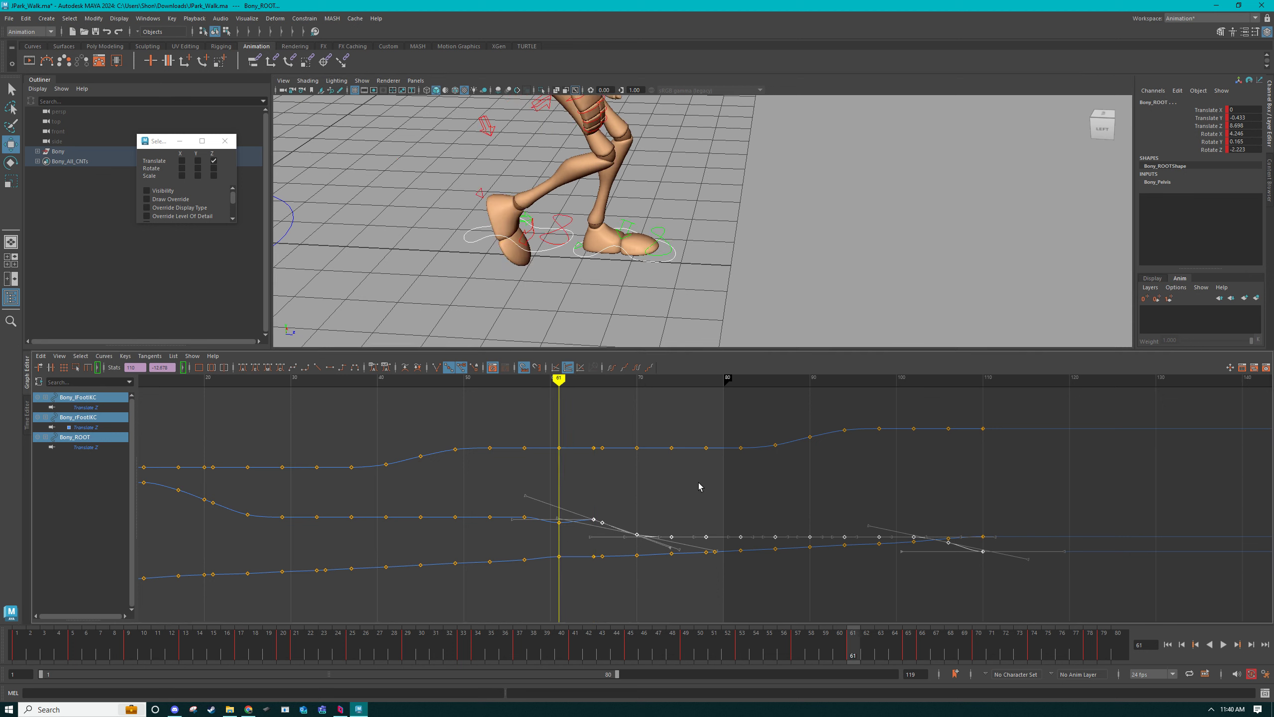
key("comma")
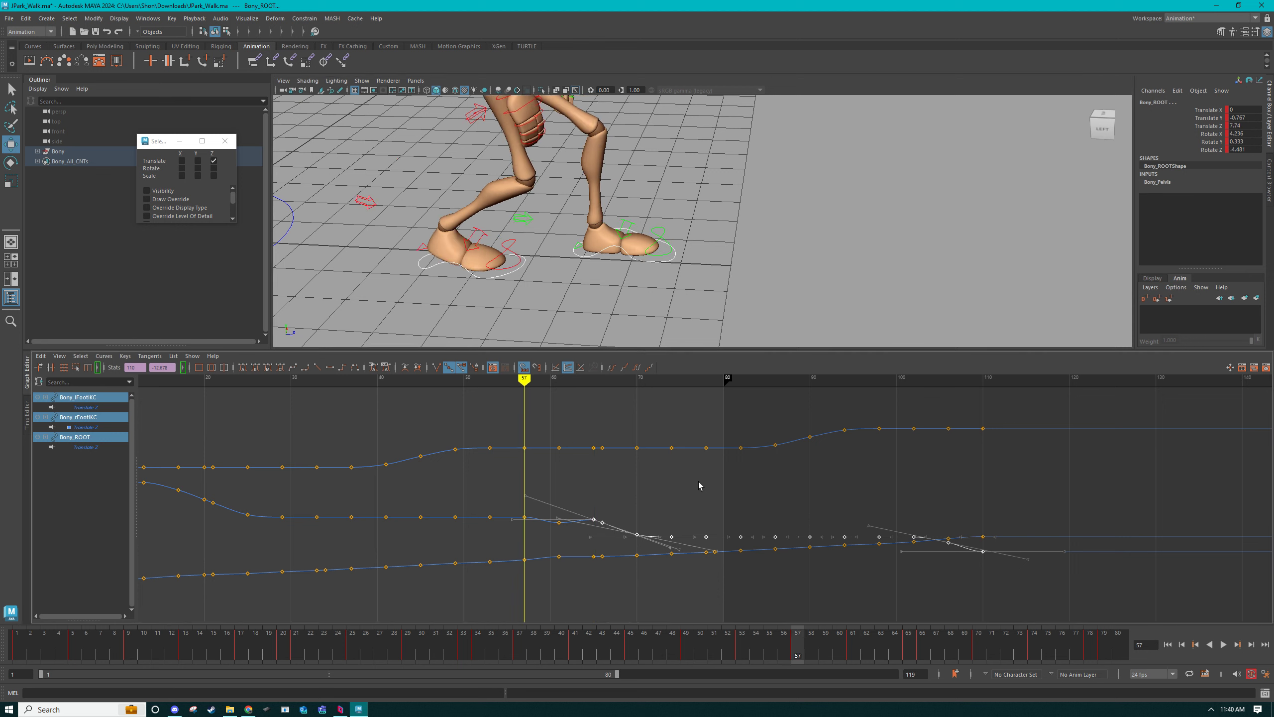
key("period")
key("period")
Lower the right foot's Translate Z keys from frame 65 onward slightly further.
middle_click_drag(679, 302, 677, 313)
key("ctrl+z")
mouse_move(624, 307)
left_mouse_down("alt")
mouse_move(633, 289)
mouse_move(642, 316)
left_mouse_up("alt")
middle_click_drag(694, 492, 691, 497, "shift")
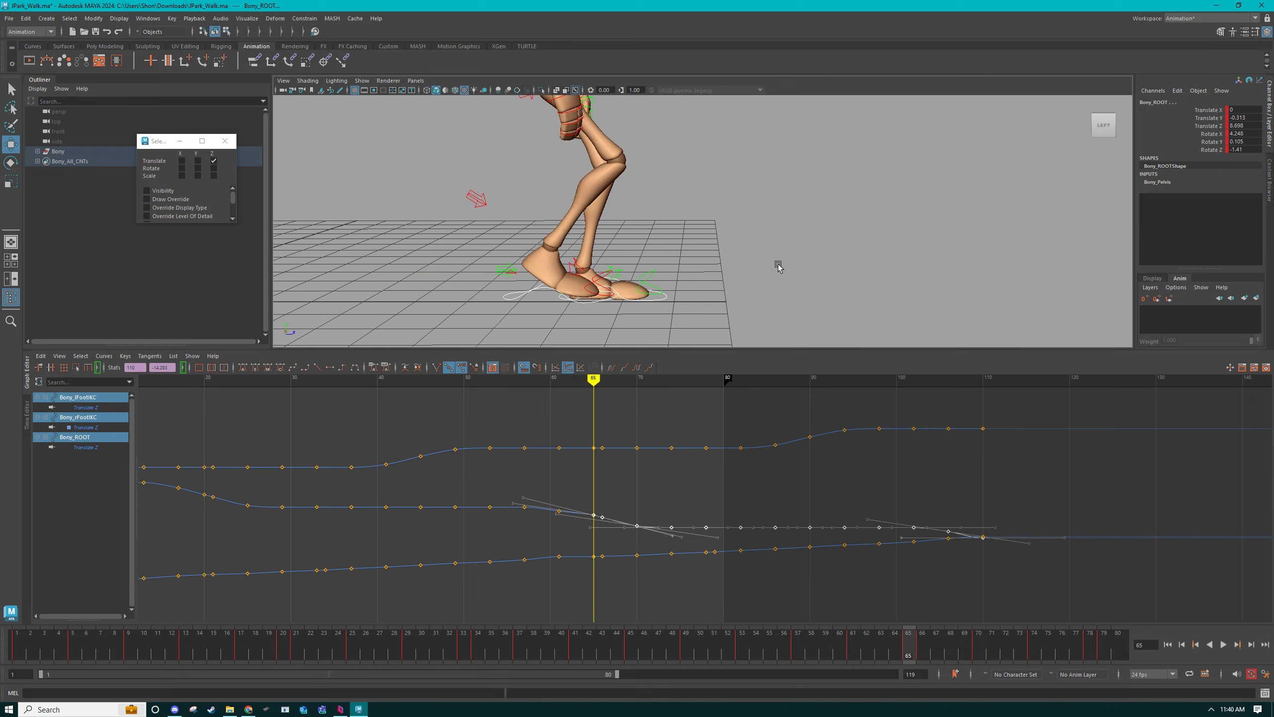
Compare the full character's foot spacing at frame 65 with the matching pose at frame 20.
right_click_drag(782, 270, 722, 264, "alt")
left_click_drag(723, 264, 637, 276, "alt")
middle_click_drag(637, 276, 506, 291, "alt")
left_click_drag(506, 291, 583, 282, "alt")
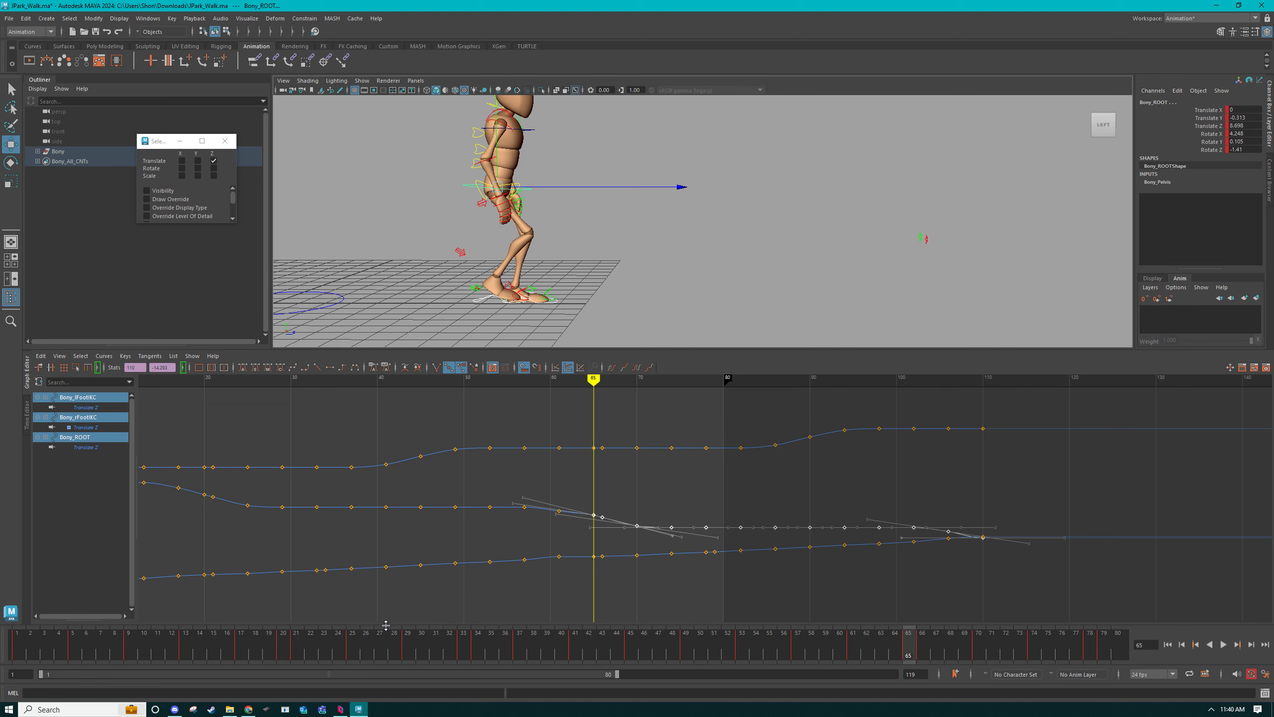
left_click(281, 651)
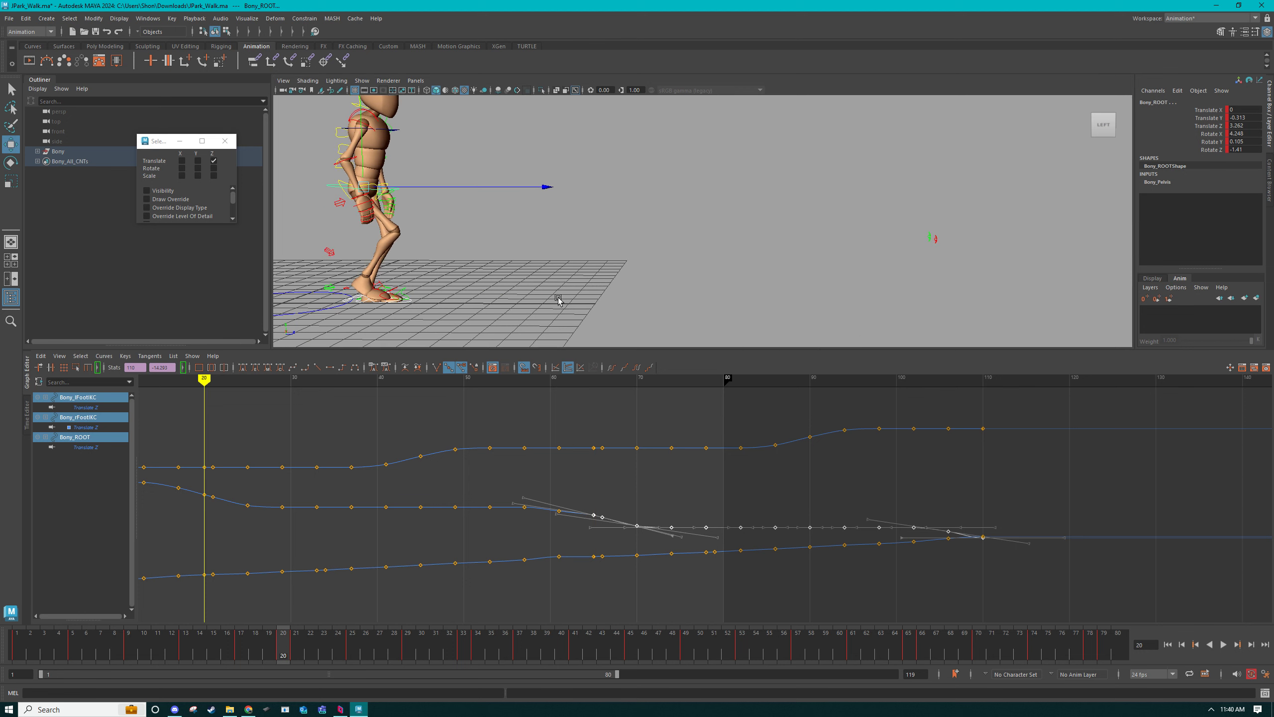
middle_click_drag(379, 289, 645, 296, "alt")
left_click_drag(645, 297, 597, 277, "alt")
Switch to the orthographic left view, frame the legs and compare the feet at frames 20 and 65.
key("space")
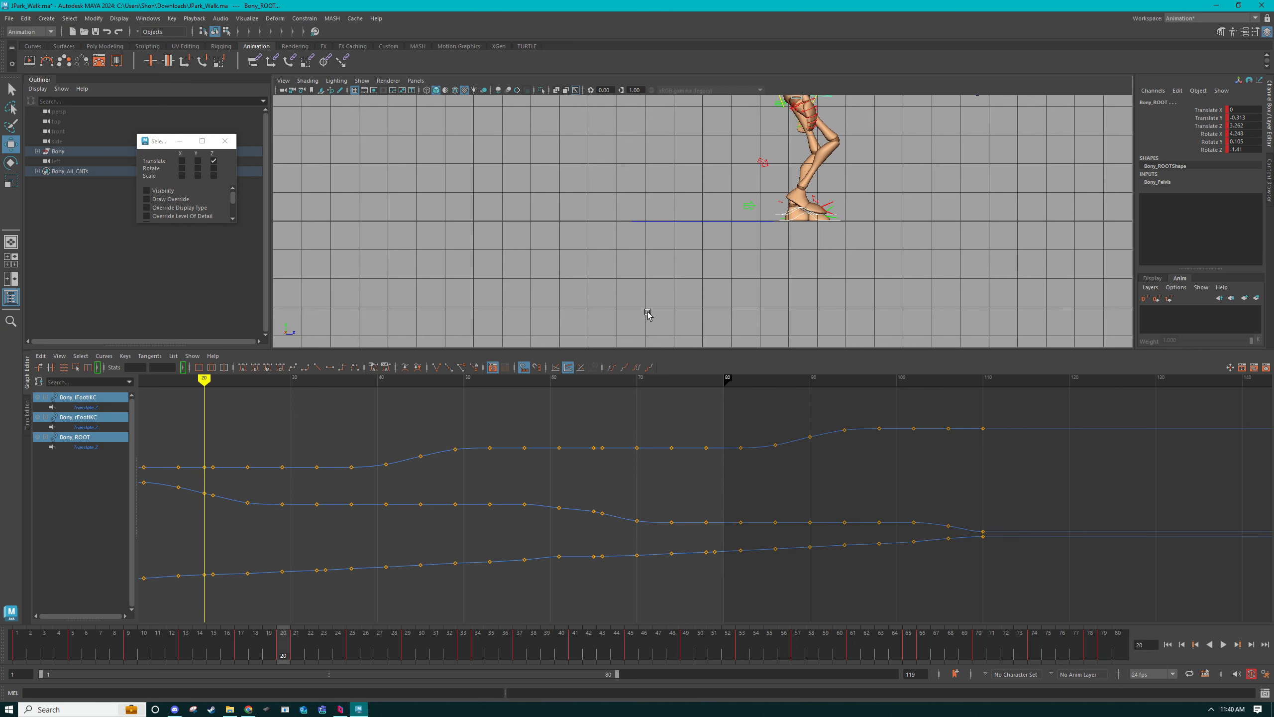
middle_click_drag(829, 219, 609, 263, "alt")
scroll(859, 279, "up", 4)
middle_click_drag(793, 279, 694, 280, "alt")
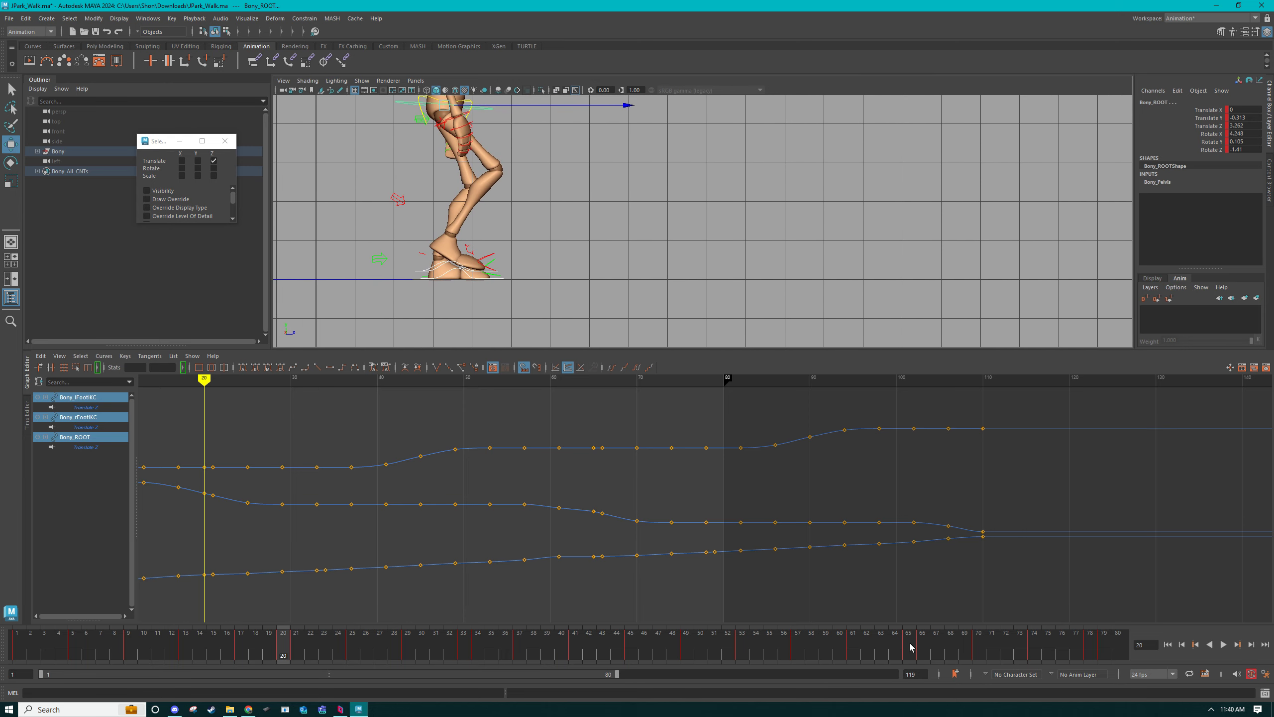
left_click(911, 646)
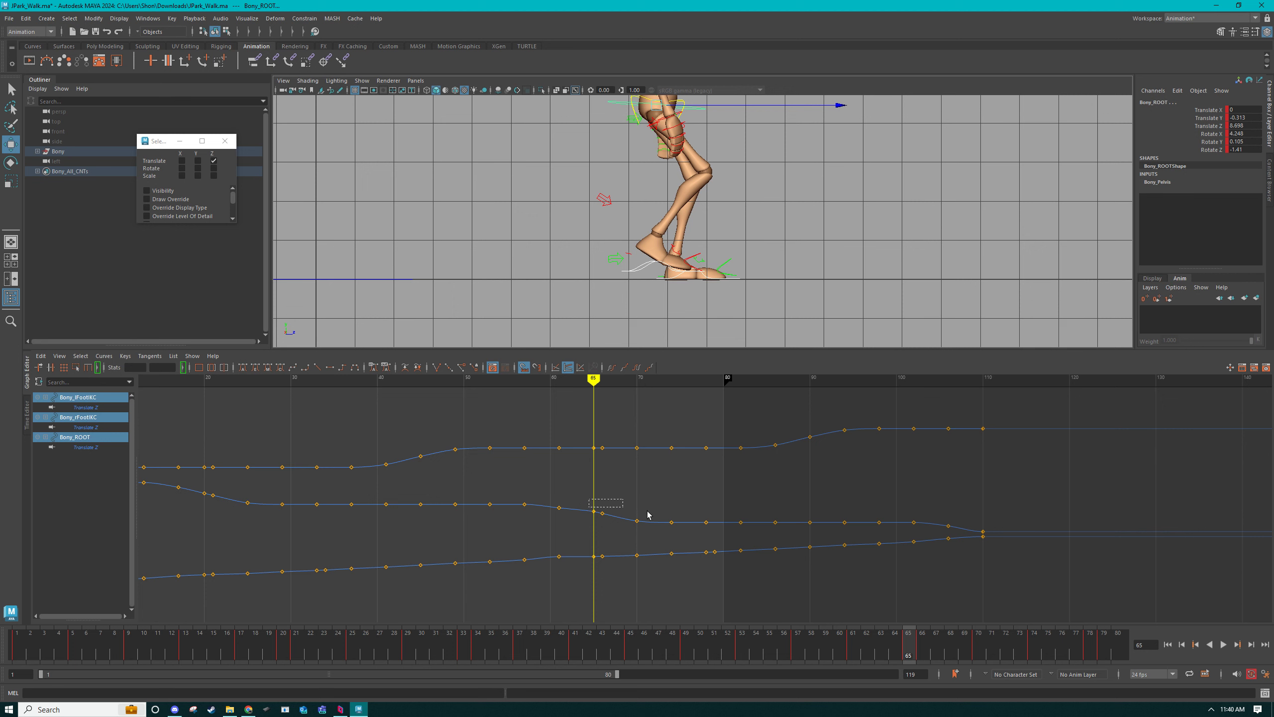
Shift the right foot's Translate Z keys from frame 65 onward to match the foot spacing at frame 20.
left_click_drag(647, 515, 984, 532)
middle_click_drag(910, 501, 913, 531)
key("ctrl+z")
middle_click_drag(890, 489, 889, 489)
Shift the root's Translate Z keys from frame 65 onward slightly forward to match the body position over the feet at frame 20.
middle_click_drag(640, 116, 628, 208, "alt")
left_click_drag(593, 192, 607, 210)
middle_click_drag(591, 294, 590, 341, "alt")
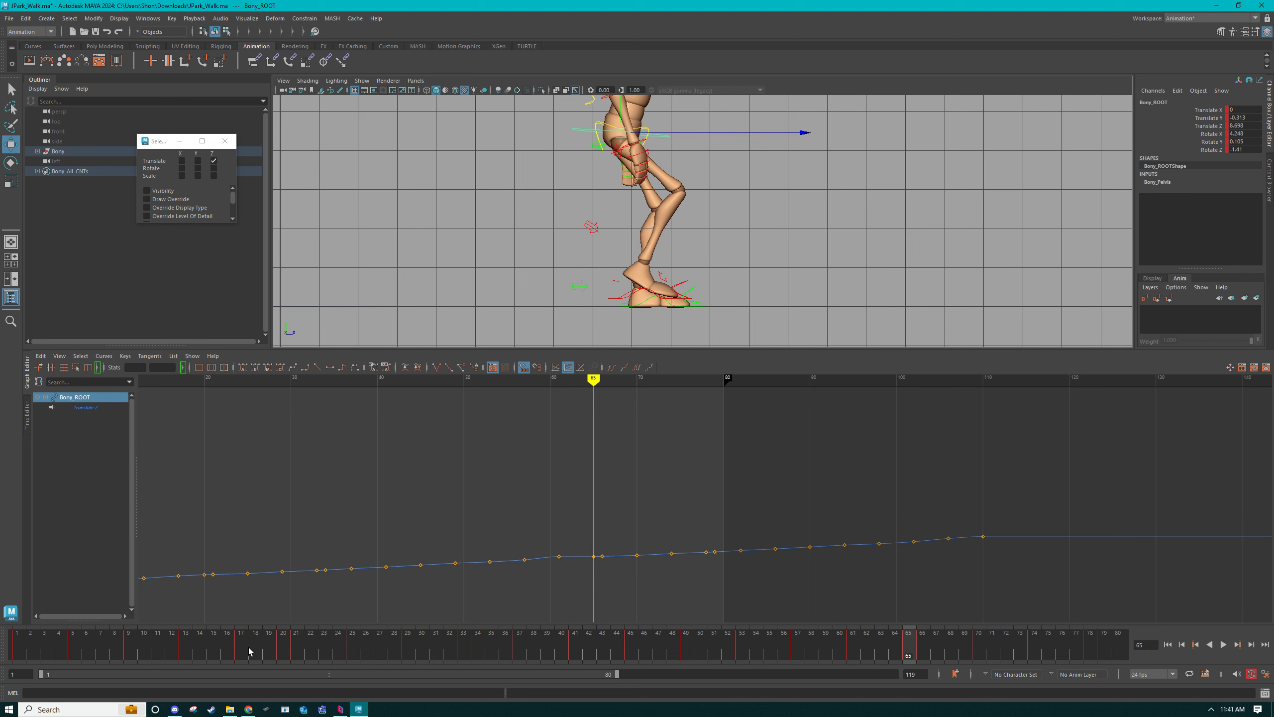
left_click(281, 651)
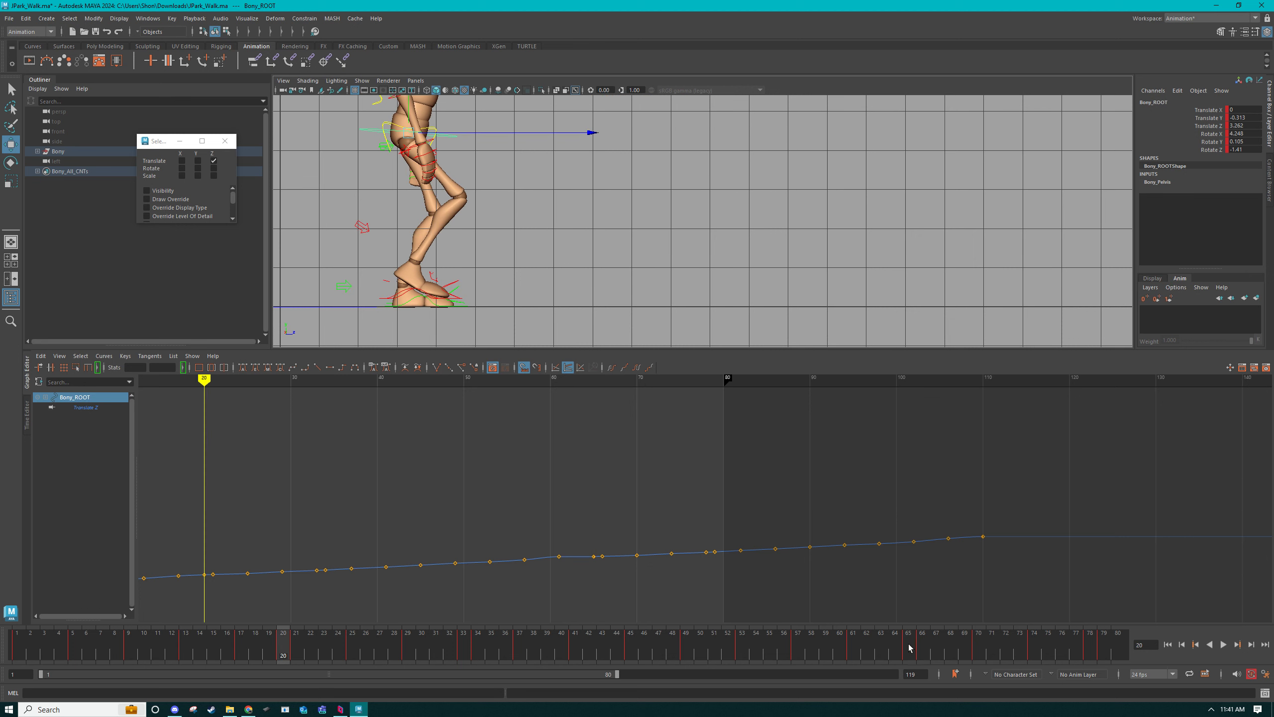
left_click(908, 647)
left_click_drag(588, 513, 1054, 598)
mouse_move(840, 499)
middle_mouse_down("shift")
mouse_move(831, 513)
mouse_move(829, 501)
middle_mouse_up("shift")
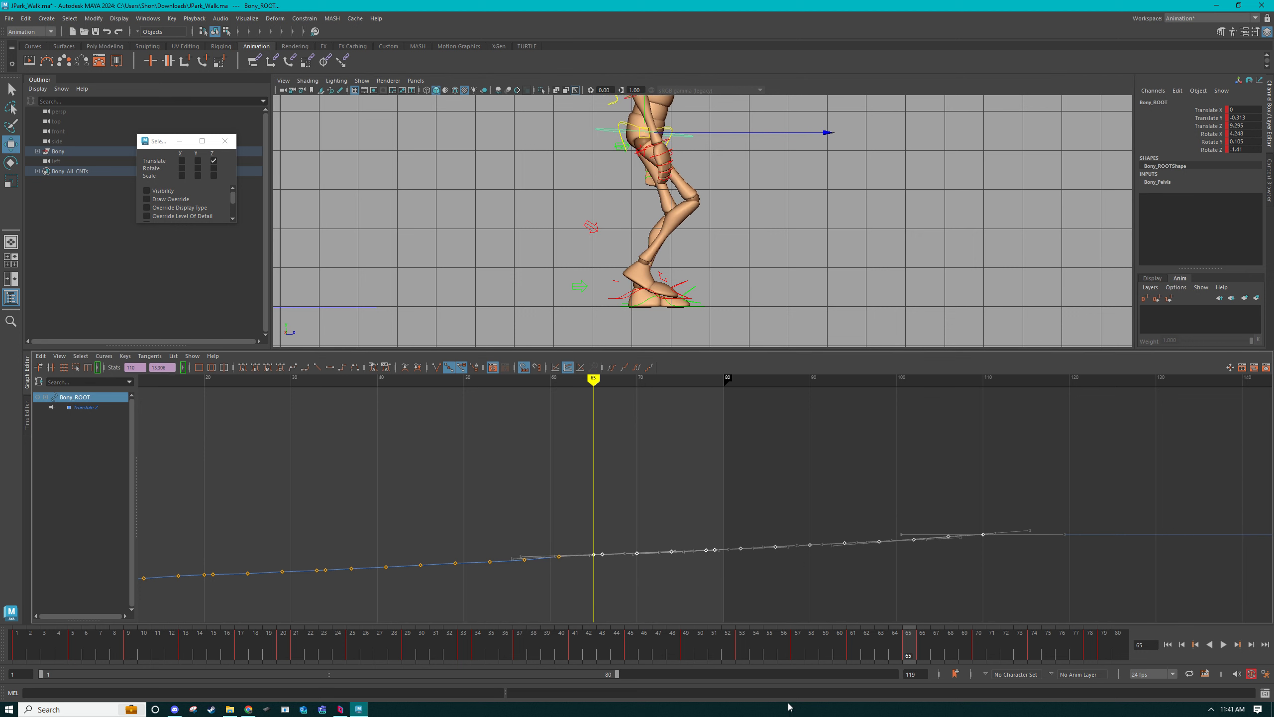
left_click(283, 638)
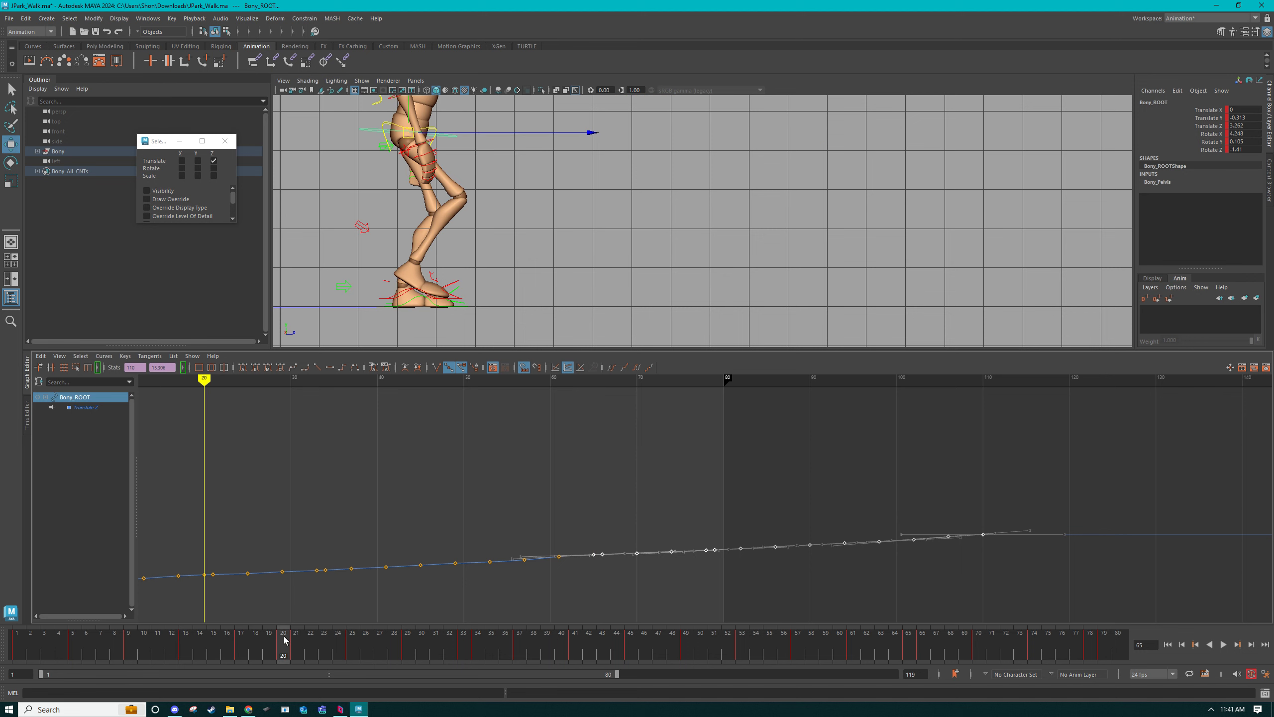
left_click(909, 639)
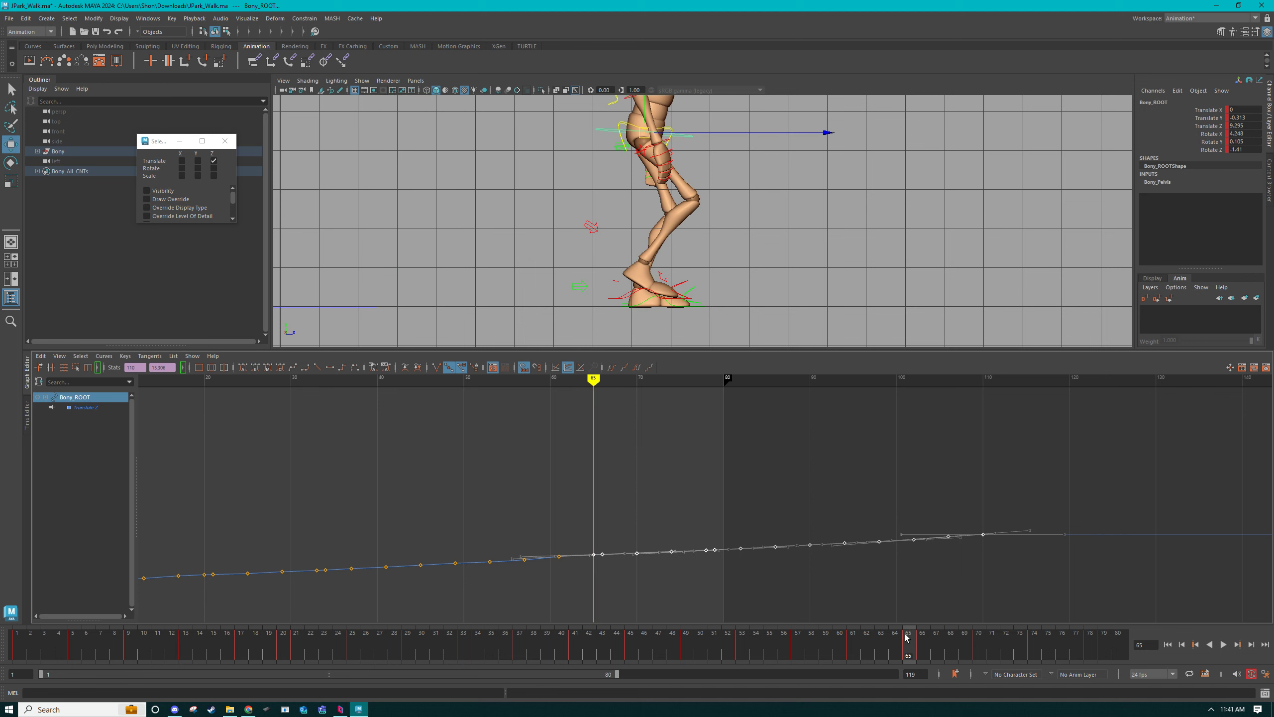
Switch to the perspective view and play back the walk while checking it from several angles.
key("space")
left_click_drag(848, 314, 840, 232)
scroll(869, 274, "down", 2)
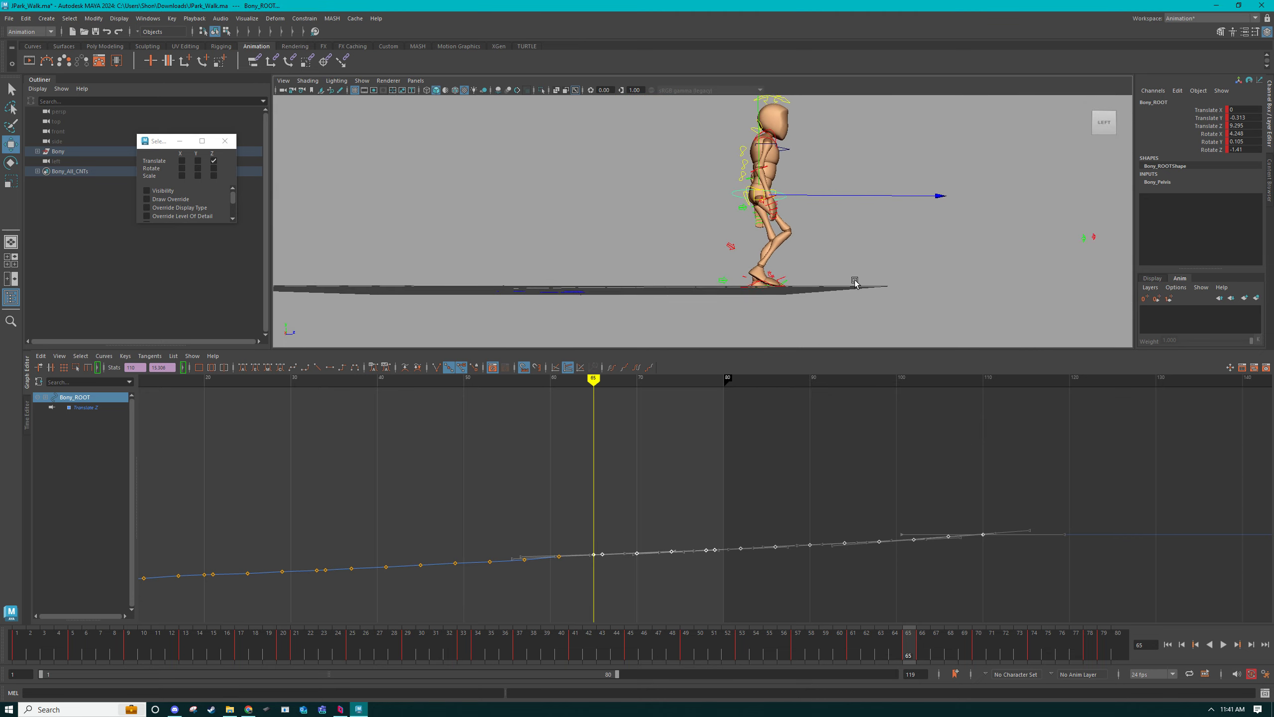
left_click_drag(856, 282, 751, 292, "alt")
scroll(751, 293, "down", 2)
key("alt+v")
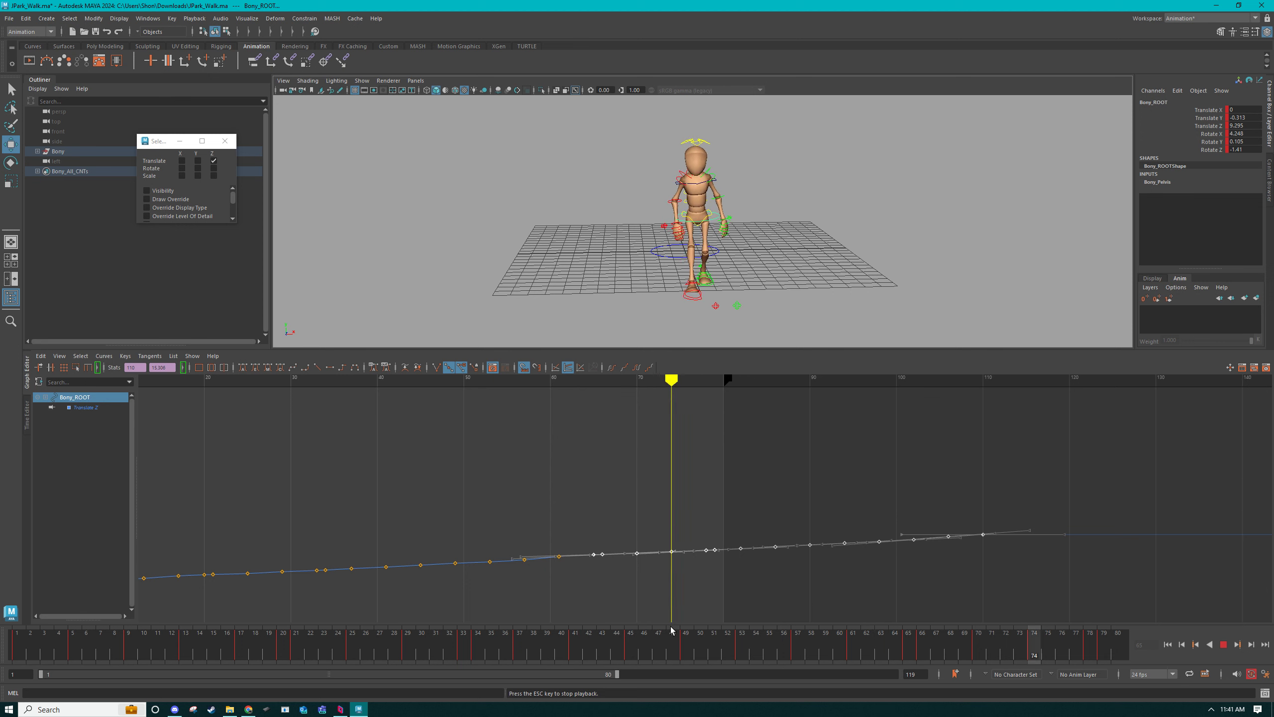
left_click_drag(708, 256, 788, 264, "alt")
key("Escape")
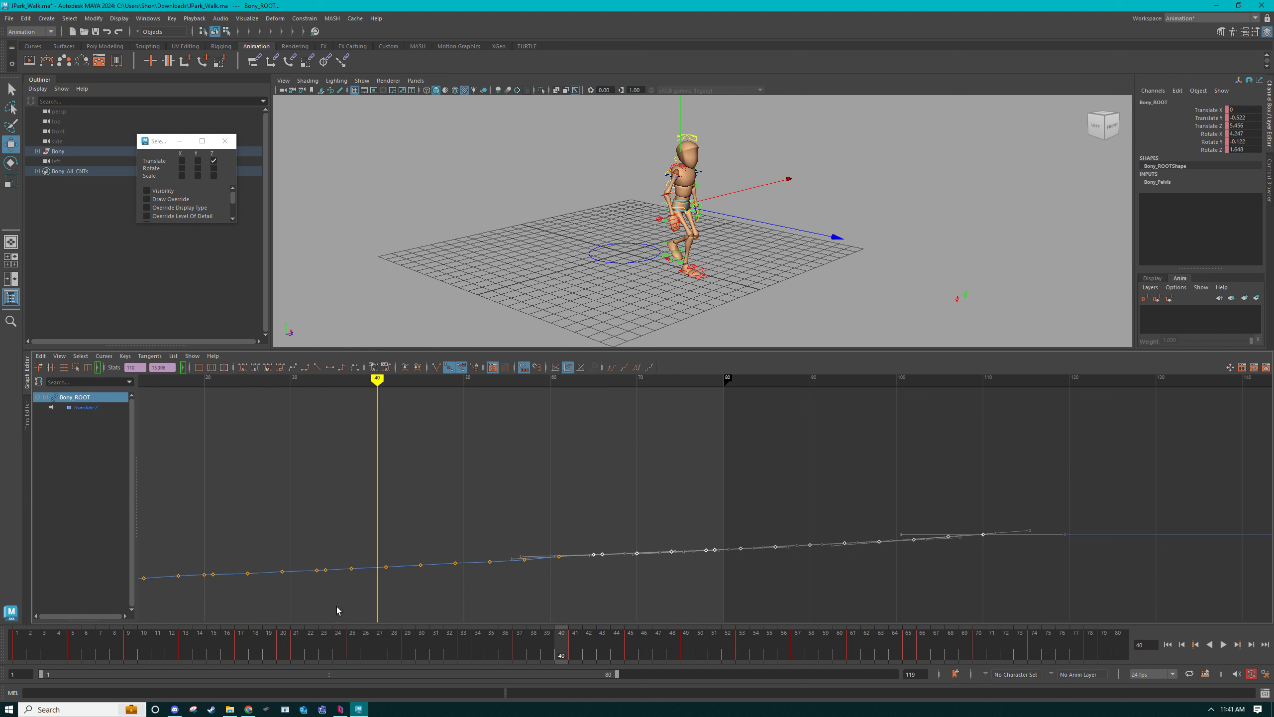
Extend the playback range to the full animation length and play the longer walk from frame 1.
left_click_drag(617, 676, 1029, 679)
right_click_drag(913, 500, 863, 497, "alt")
left_click(782, 565)
right_click_drag(783, 564, 802, 571, "alt")
key("alt+v")
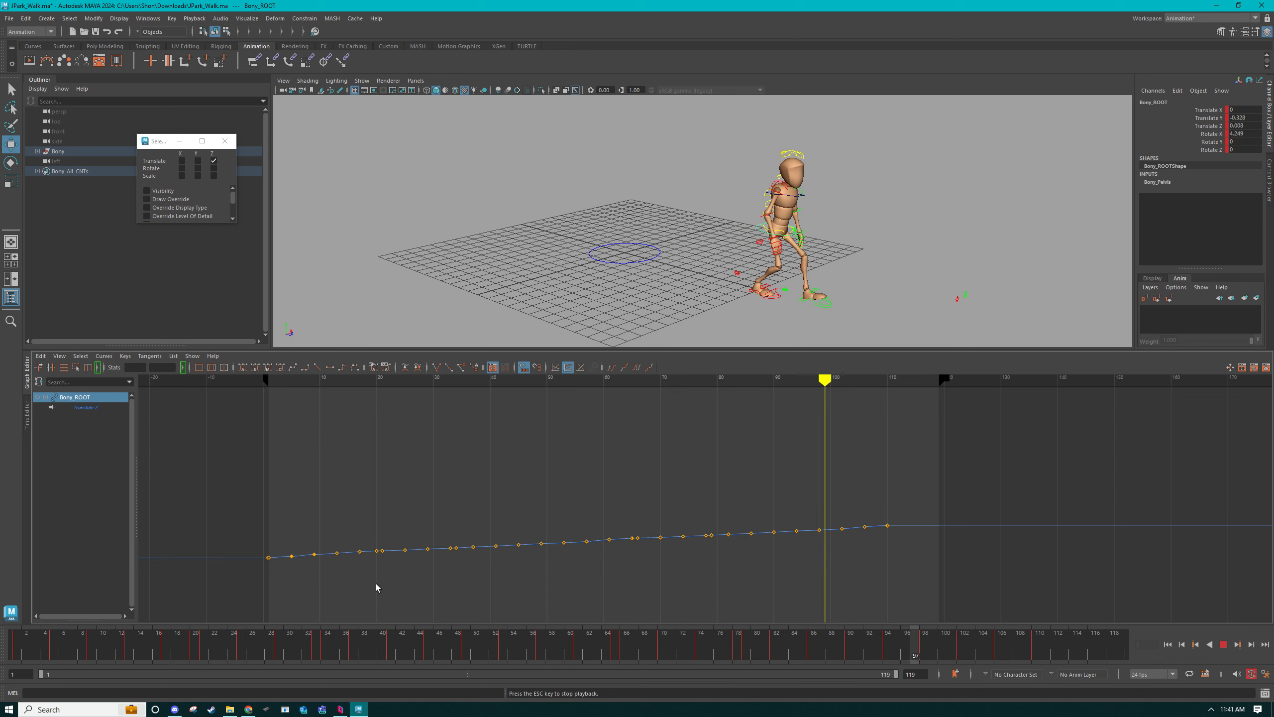
key("alt+v")
key("alt+v")
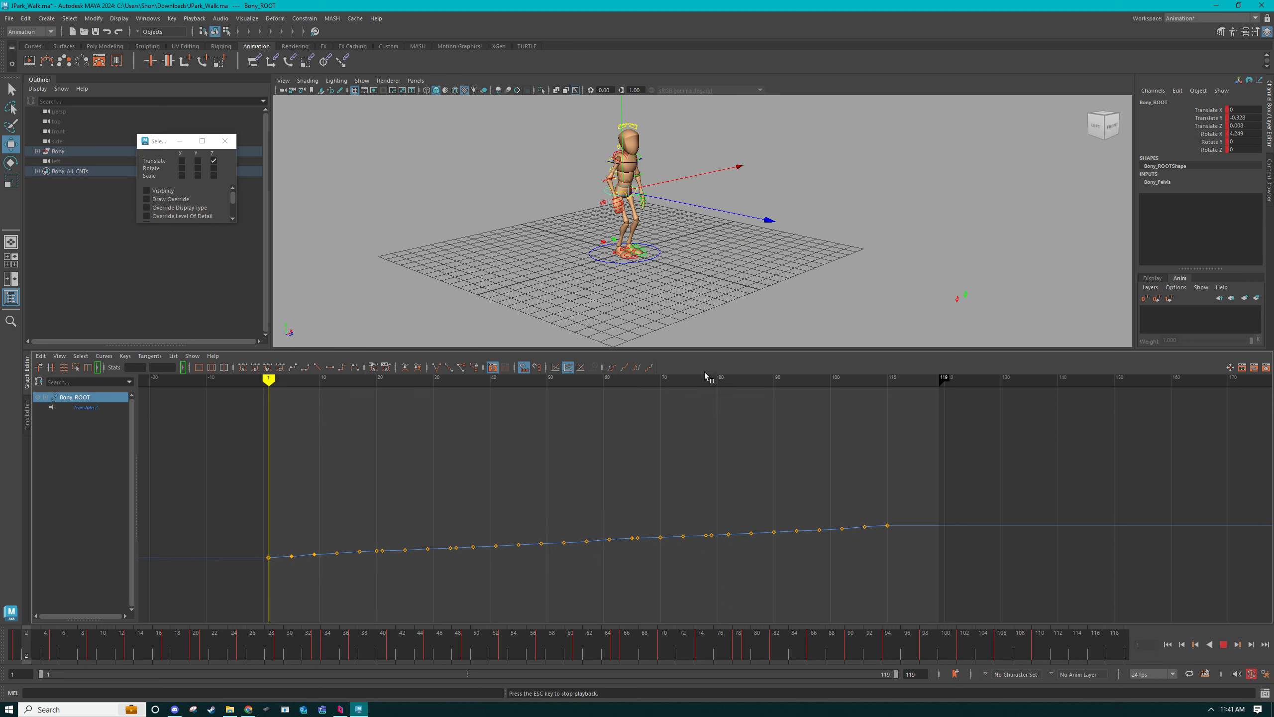
key("alt+v")
left_click(14, 645)
key("alt+v")
key("alt+v")
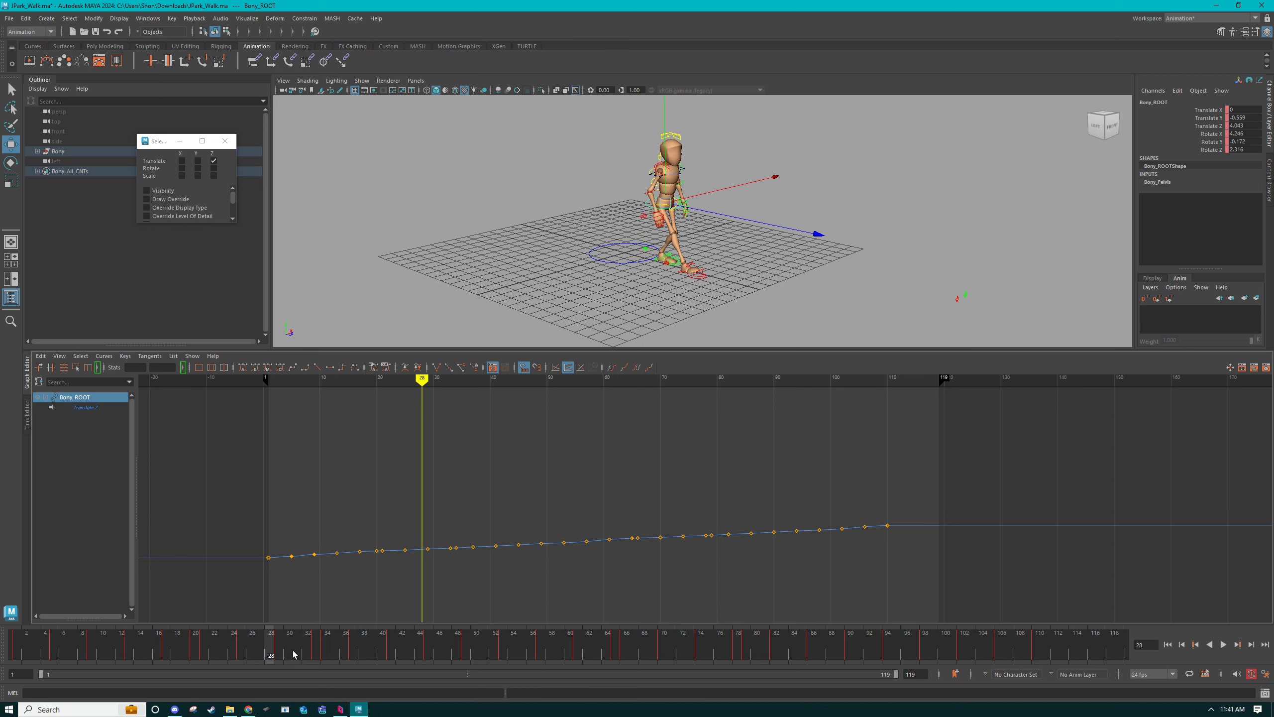
Select all the character's controls at frame 20 and show every channel's curves in absolute view in the graph.
left_click(195, 651)
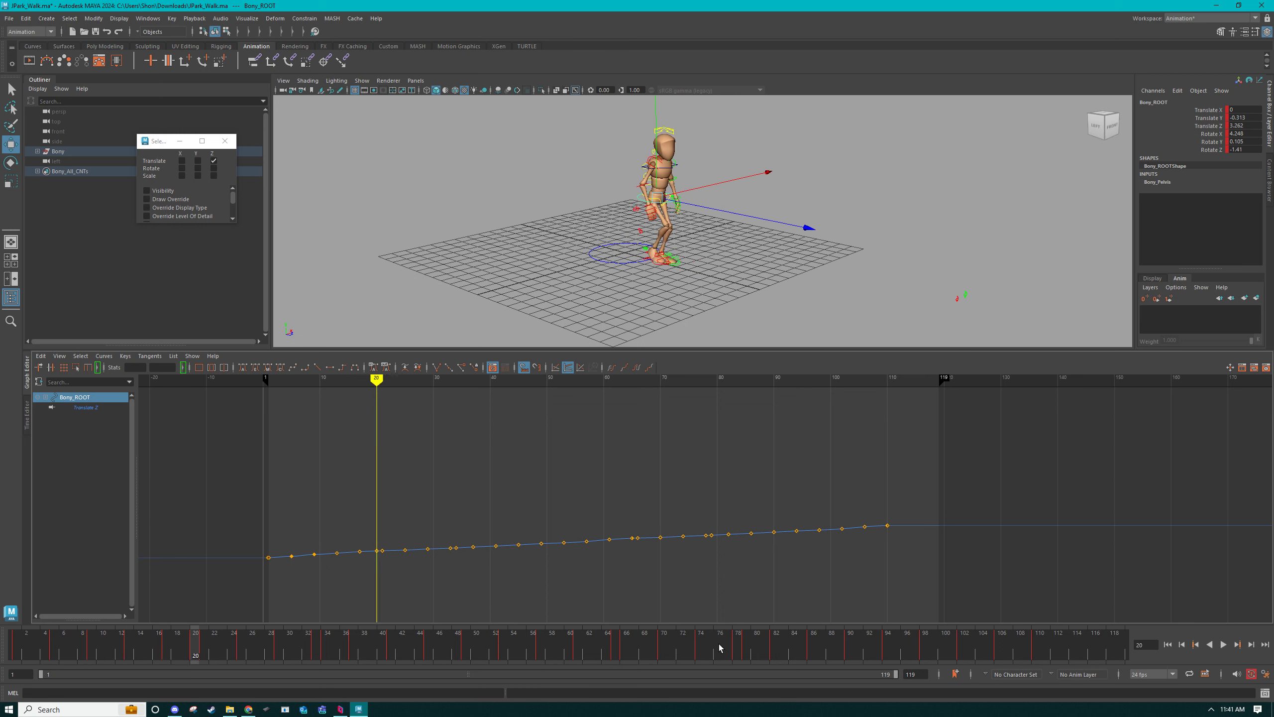
left_click(1036, 650)
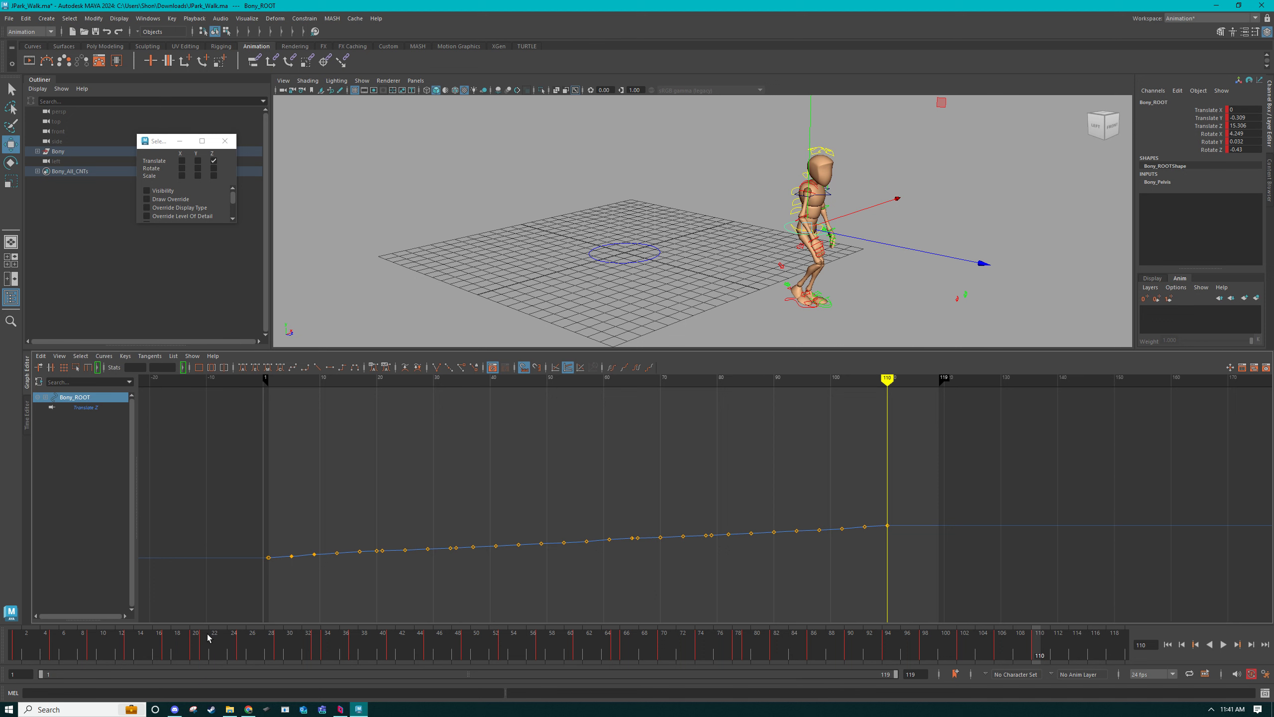
left_click(195, 647)
left_click_drag(548, 113, 1018, 343)
scroll(946, 290, "down", 1)
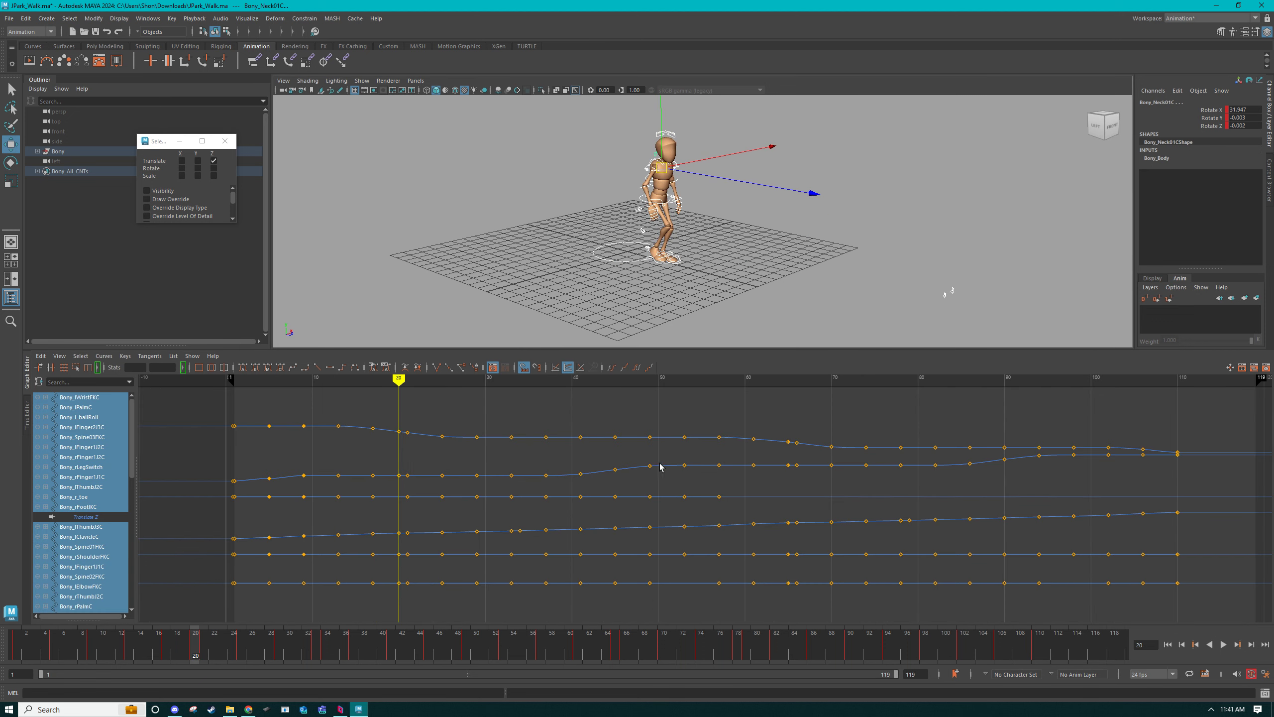
left_click(213, 161)
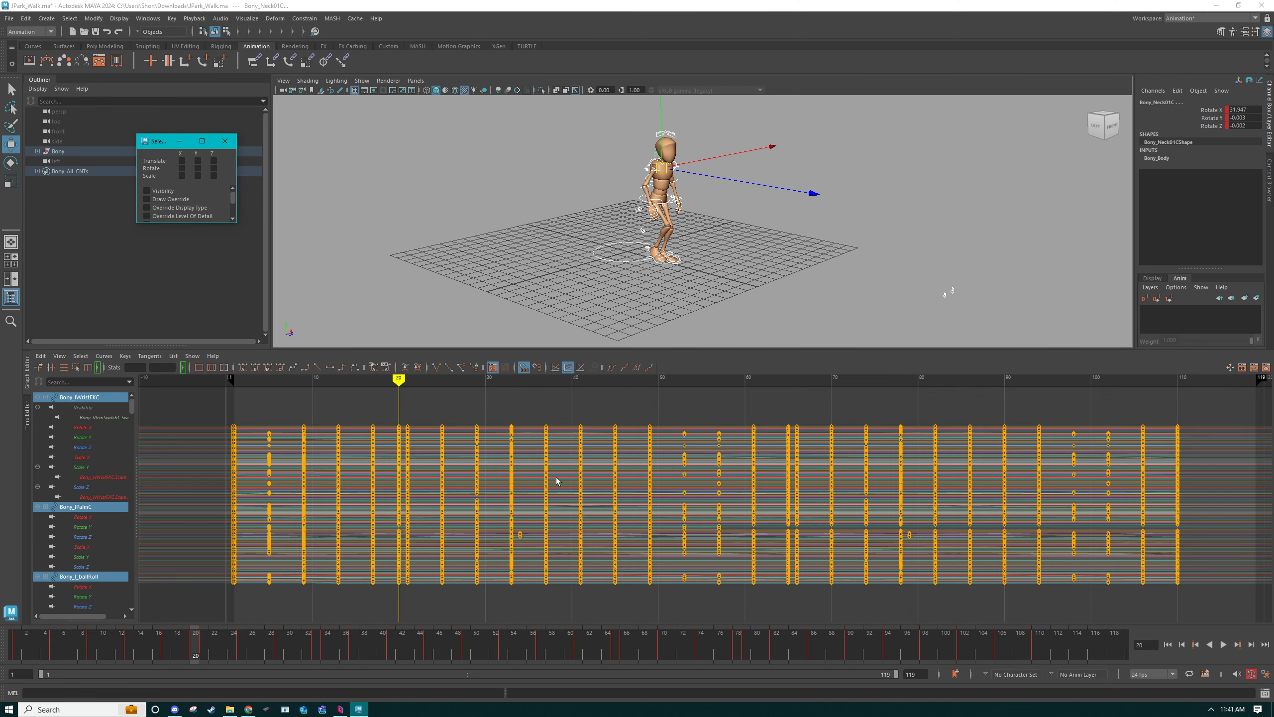
scroll(656, 497, "down", 3)
left_click(579, 368)
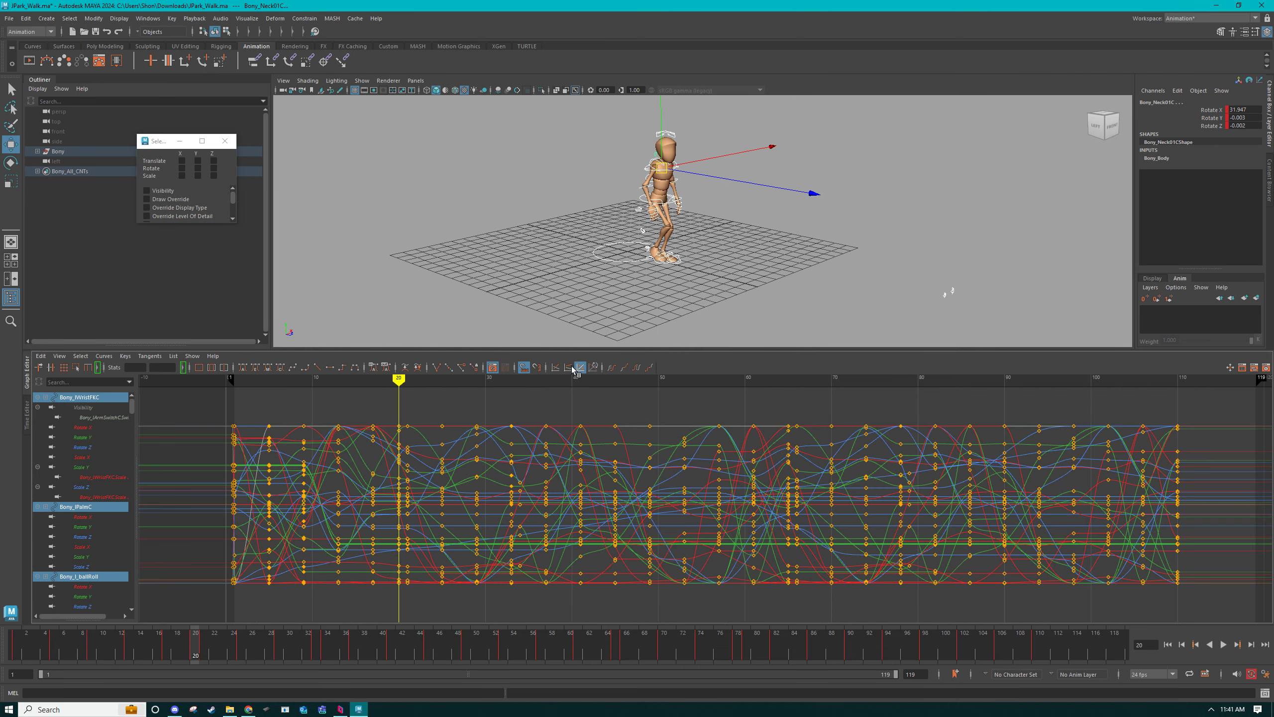
left_click(555, 368)
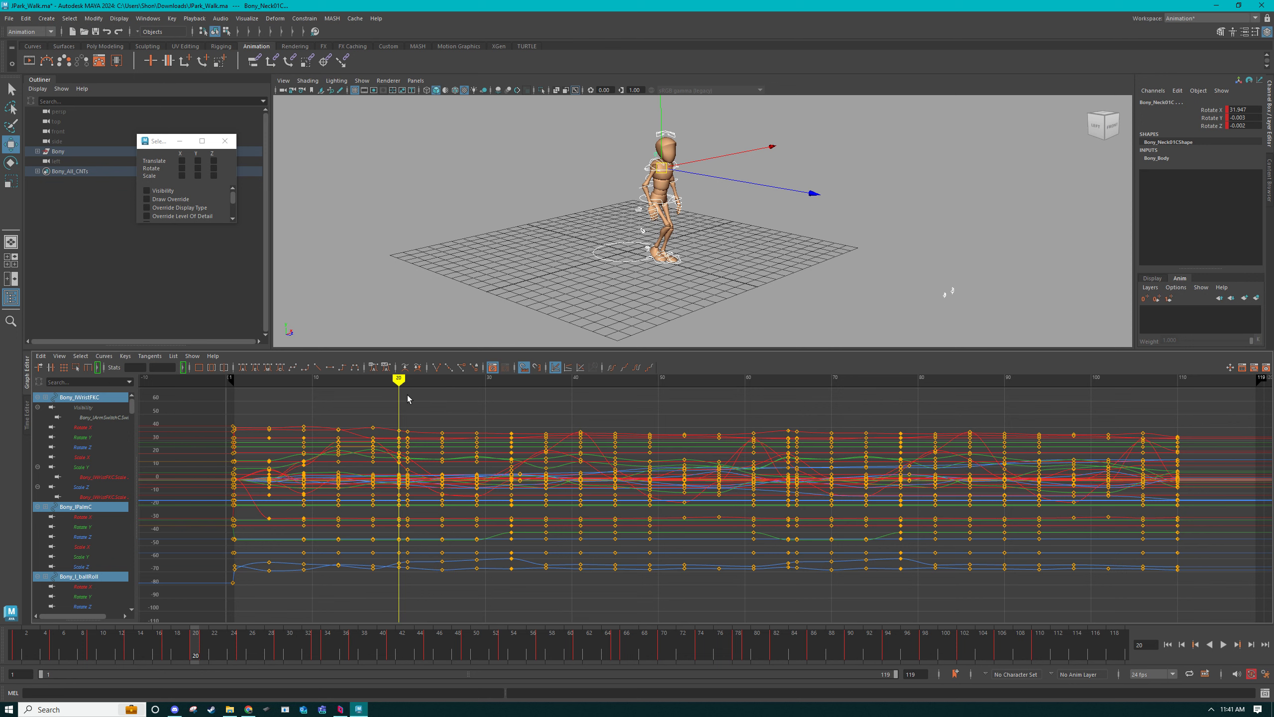
Copy all control keys from frame 20 to frame 110 and paste them at frame 110.
left_click_drag(405, 419, 1180, 618)
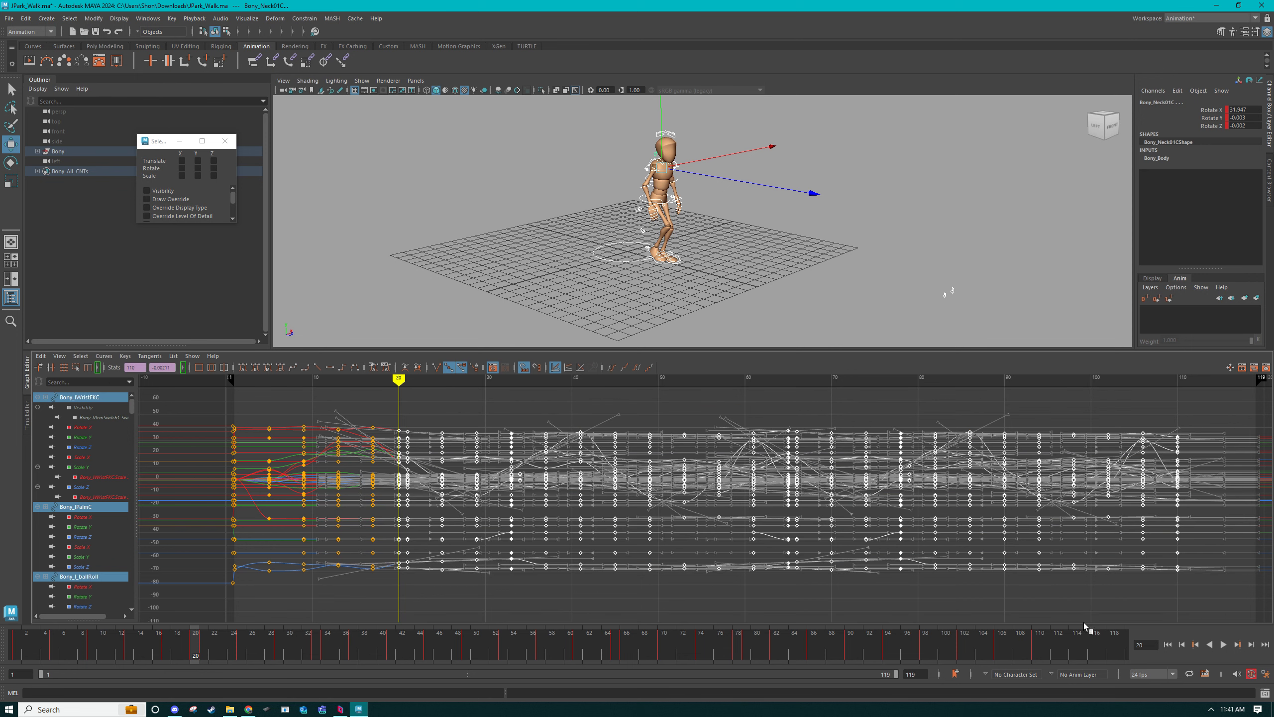
left_click(1036, 651)
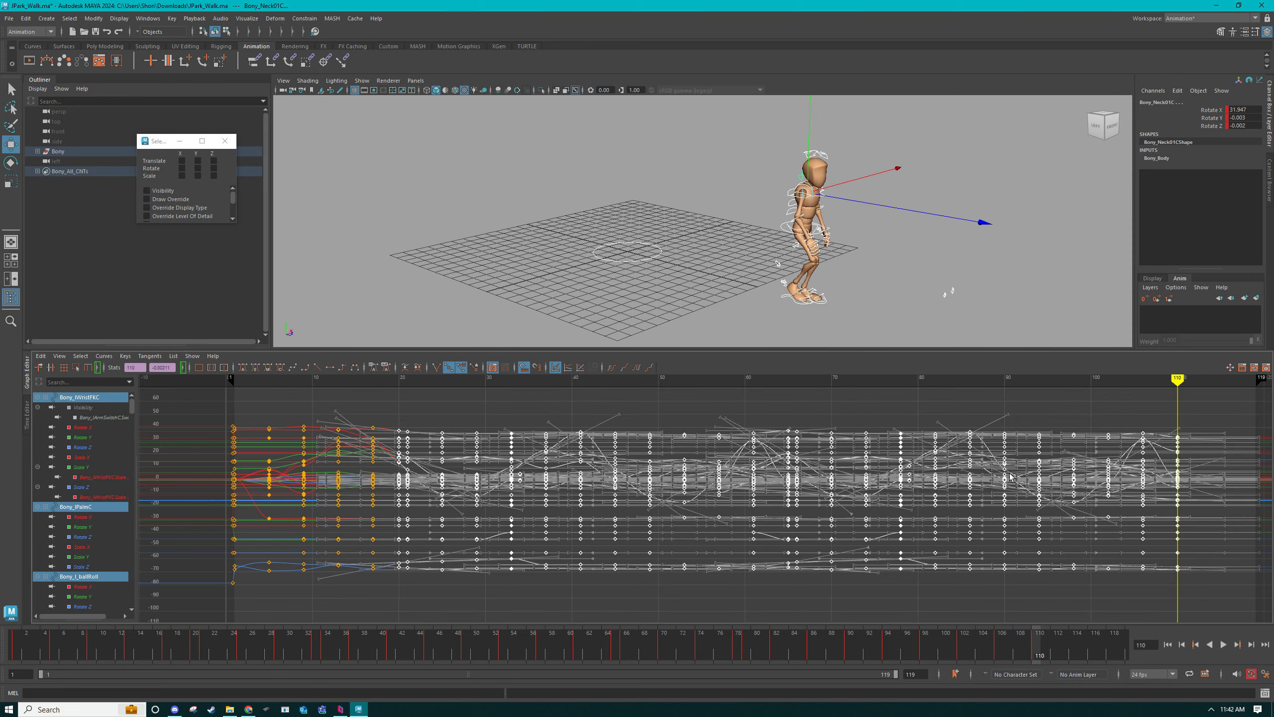
middle_click_drag(1011, 477, 783, 484, "alt")
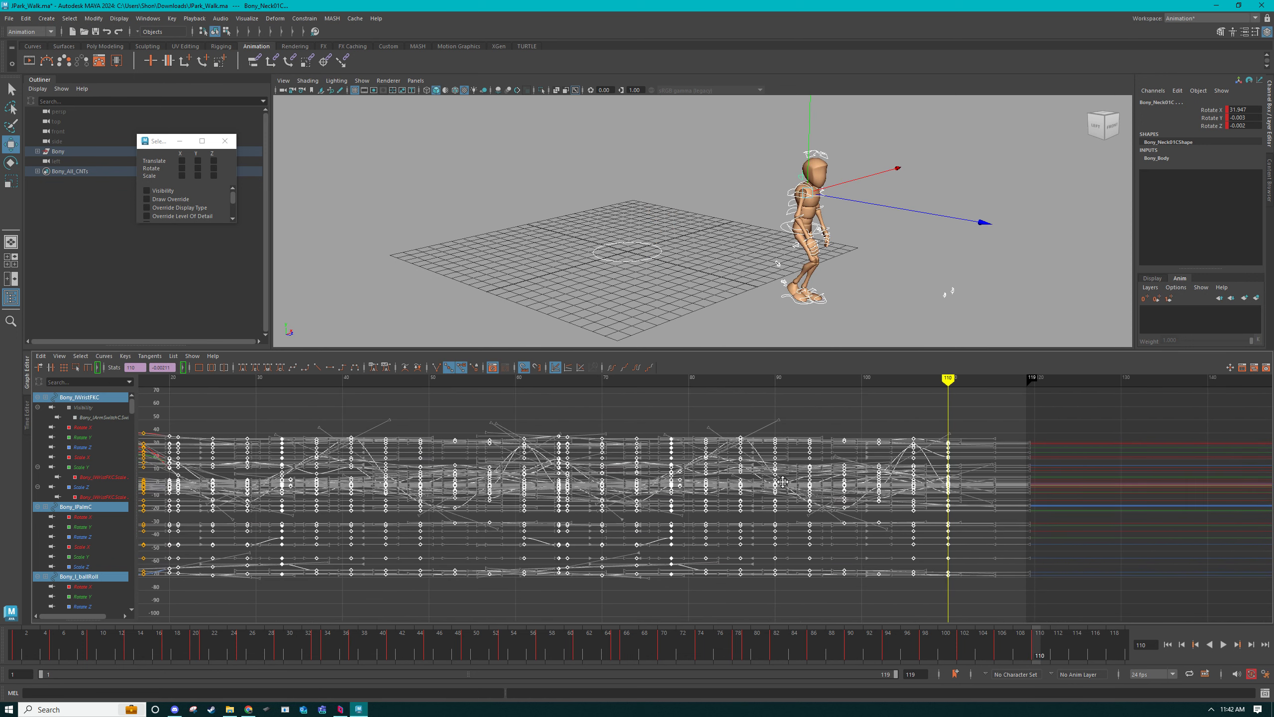
key("ctrl+v")
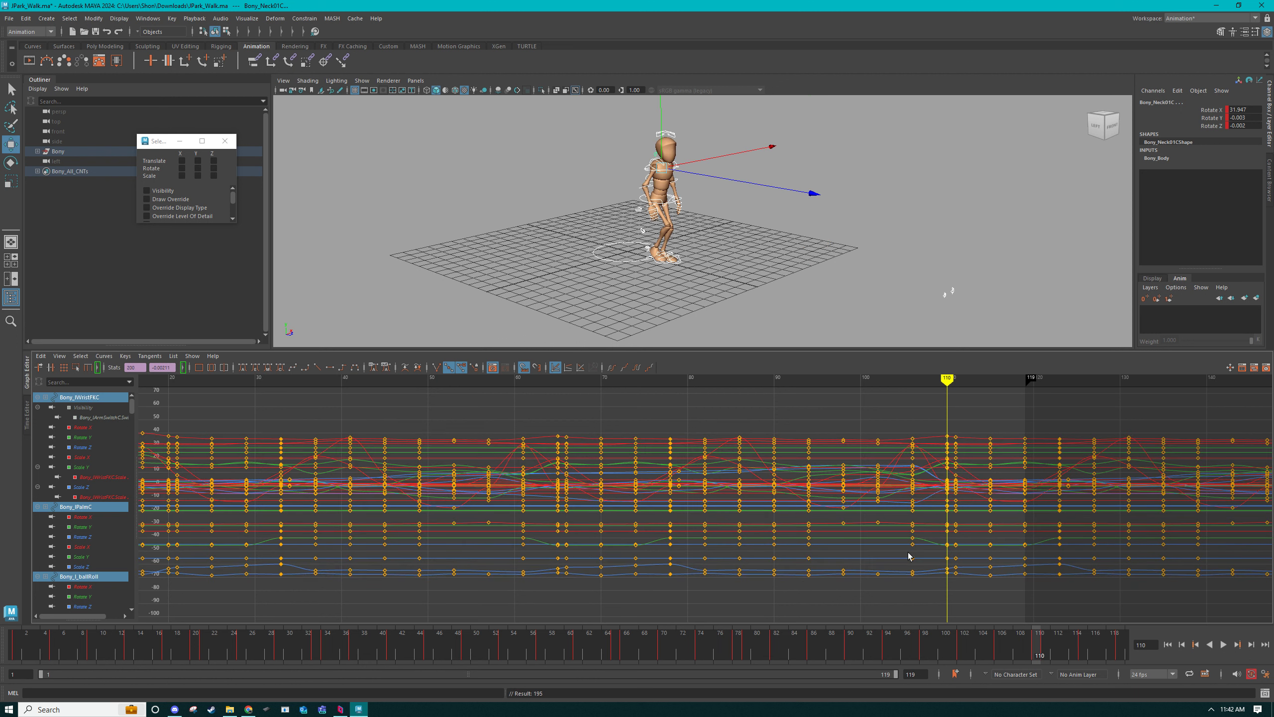
middle_click_drag(908, 556, 842, 554, "alt")
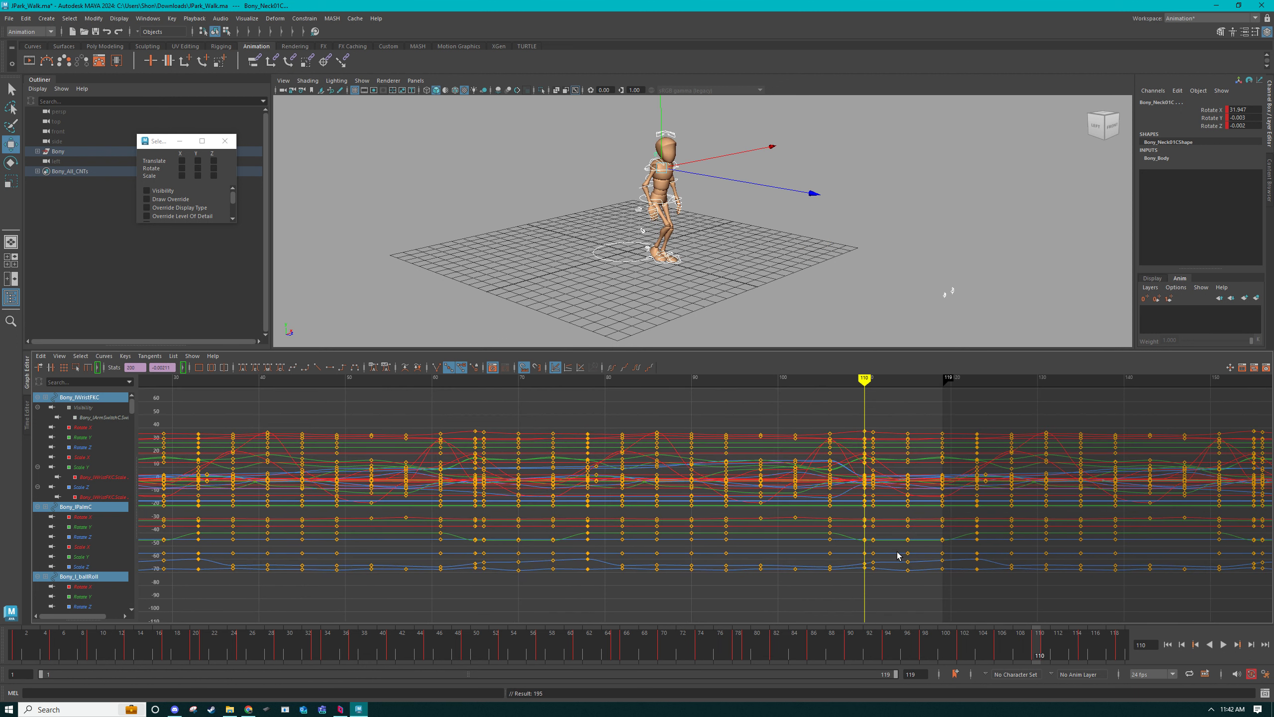
mouse_move(899, 574)
middle_mouse_down("alt")
mouse_move(831, 600)
mouse_move(657, 605)
middle_mouse_up("alt")
mouse_move(613, 380)
left_mouse_down()
mouse_move(577, 381)
mouse_move(646, 378)
mouse_move(612, 372)
left_mouse_up()
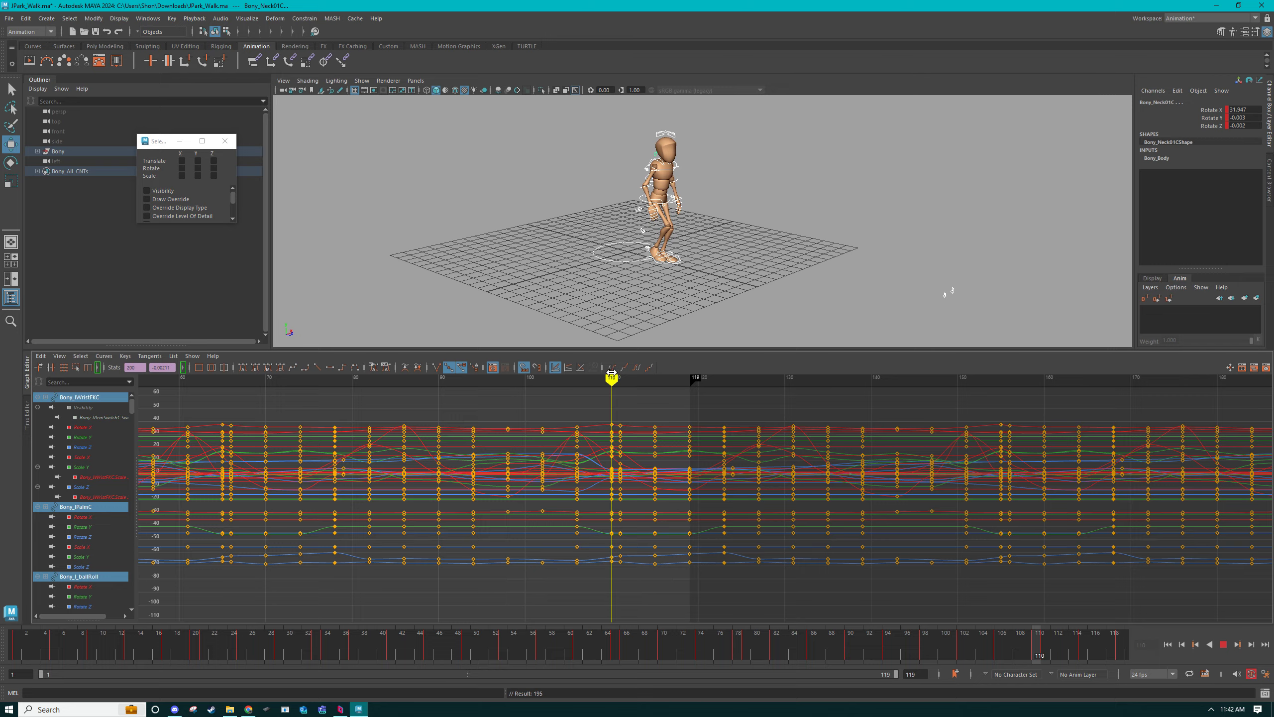
Frame the feet closely at frame 110 and select both foot controls.
left_click_drag(609, 248, 952, 219, "alt")
scroll(691, 263, "up", 3)
middle_click_drag(691, 263, 787, 216, "alt")
right_click_drag(787, 216, 931, 243, "alt")
left_click_drag(652, 221, 714, 285, "alt")
right_click_drag(714, 285, 961, 249, "alt")
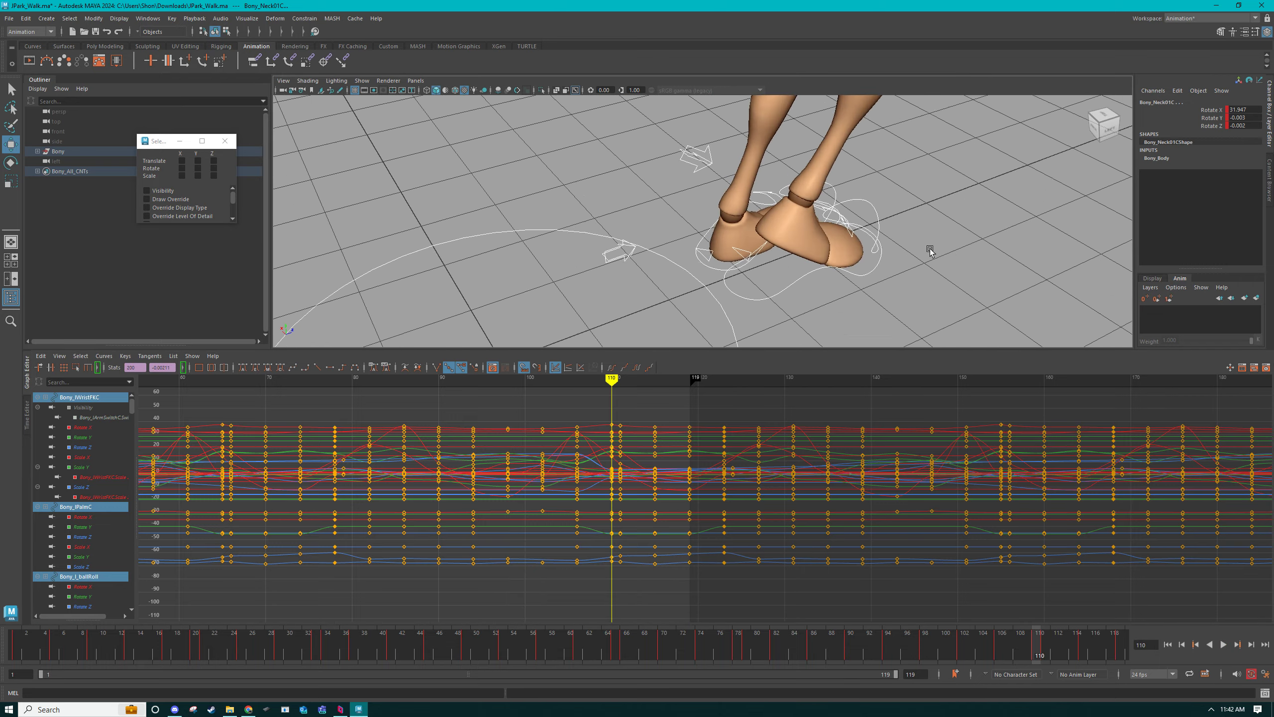
left_click(708, 228)
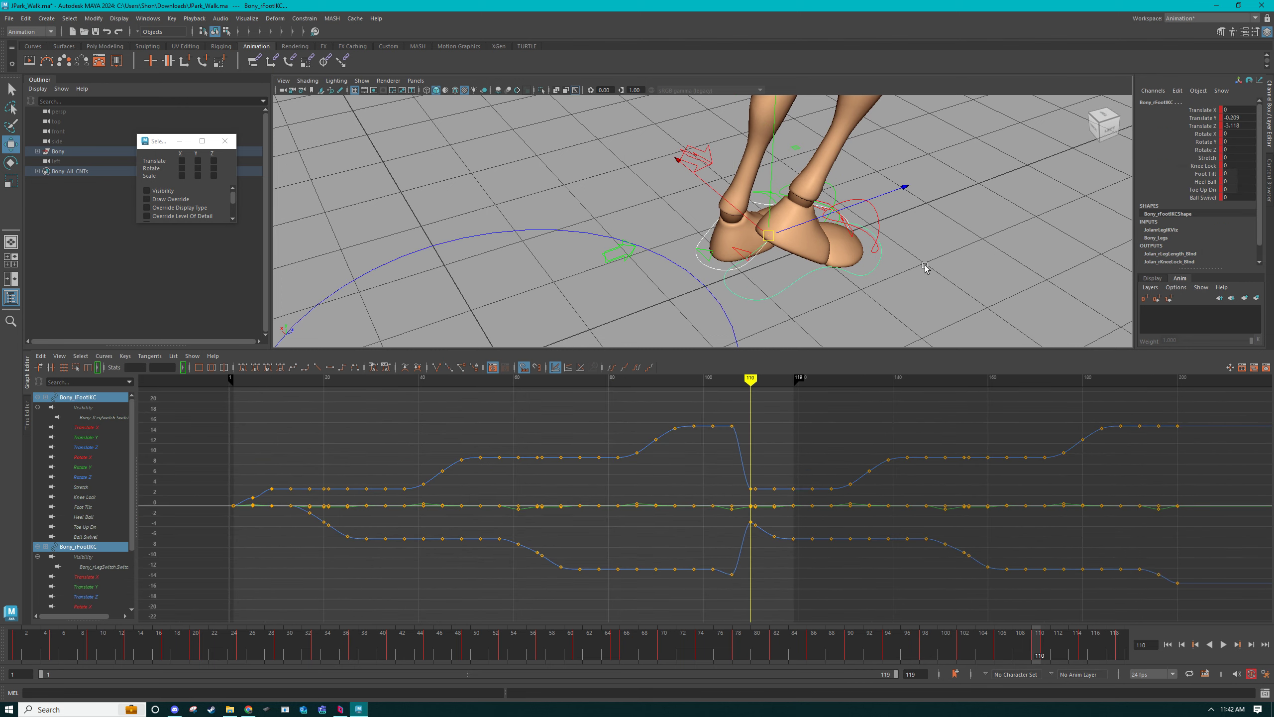
Add the root control to the foot selection and remove the right foot control from it.
right_click_drag(926, 266, 823, 221, "alt")
middle_click_drag(928, 170, 903, 261, "alt")
left_click_drag(908, 261, 882, 253, "alt")
right_click_drag(882, 253, 827, 245, "alt")
left_click(547, 165, "shift")
left_click_drag(513, 205, 732, 256, "alt")
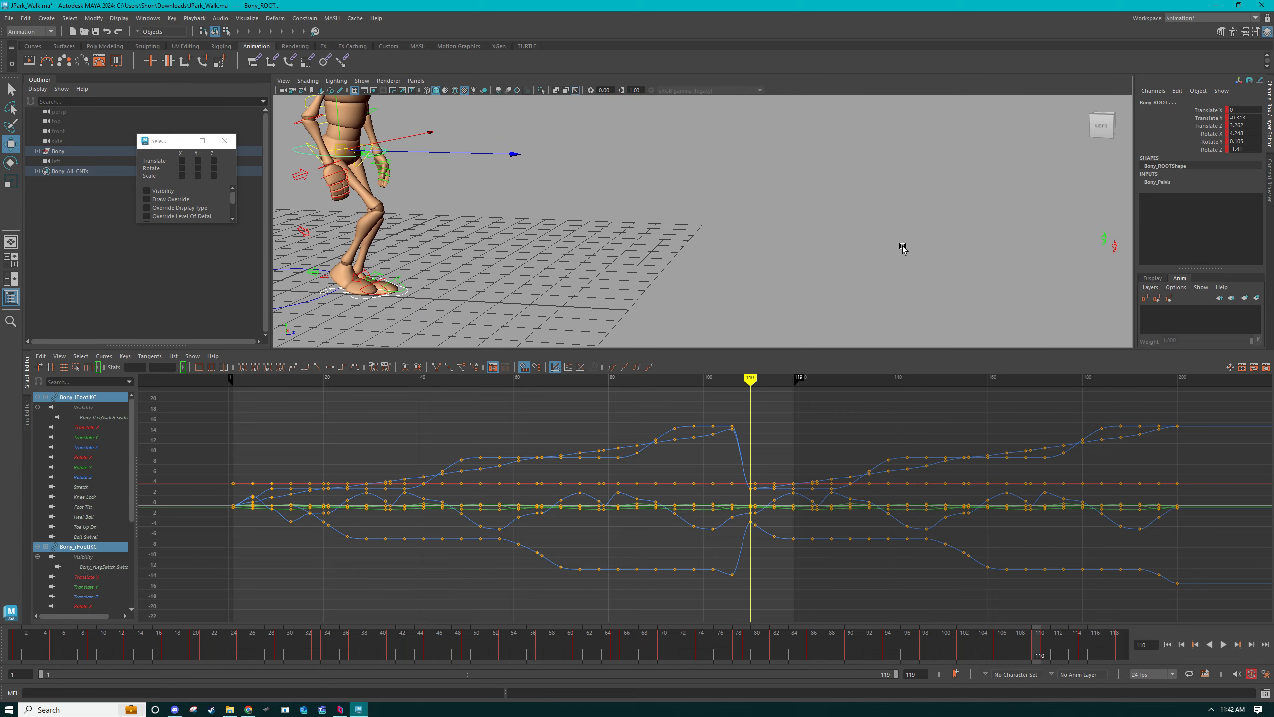
left_click_drag(939, 242, 906, 243, "alt")
middle_click_drag(782, 263, 890, 244, "alt")
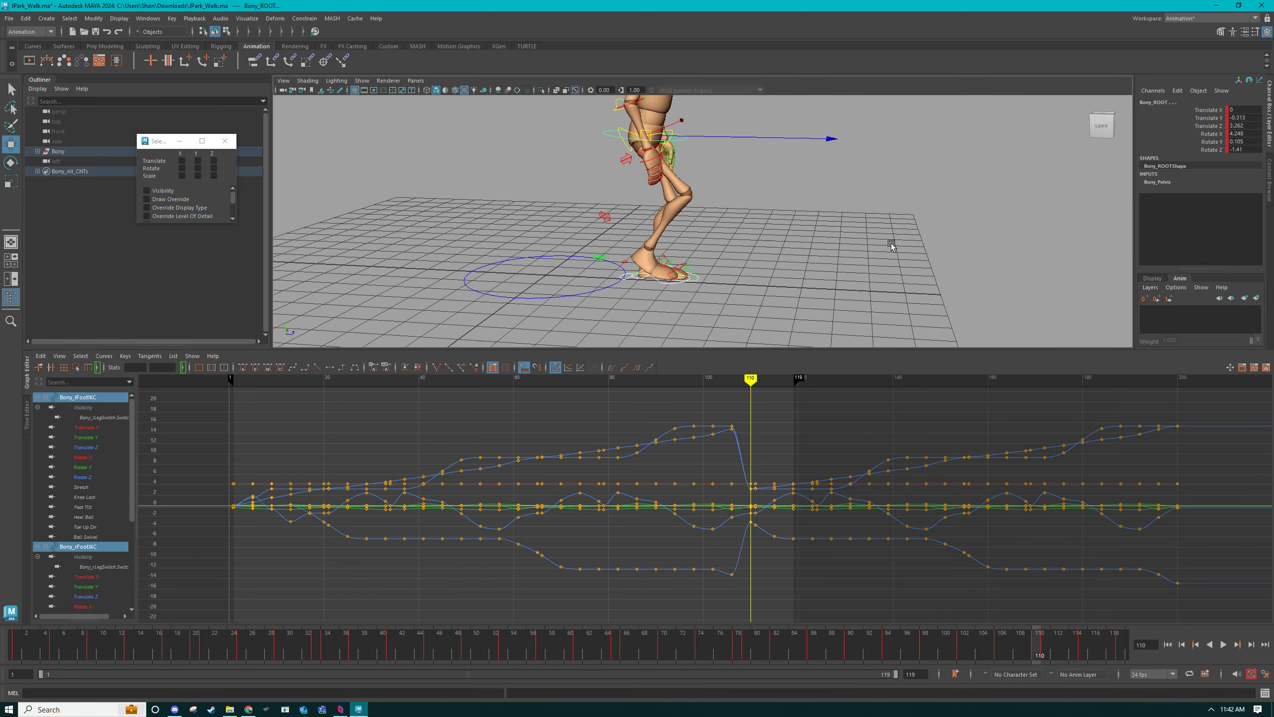
left_click_drag(891, 244, 853, 269, "alt")
left_click(652, 236, "ctrl")
left_click_drag(567, 262, 656, 239, "alt")
right_click_drag(656, 239, 846, 345, "alt")
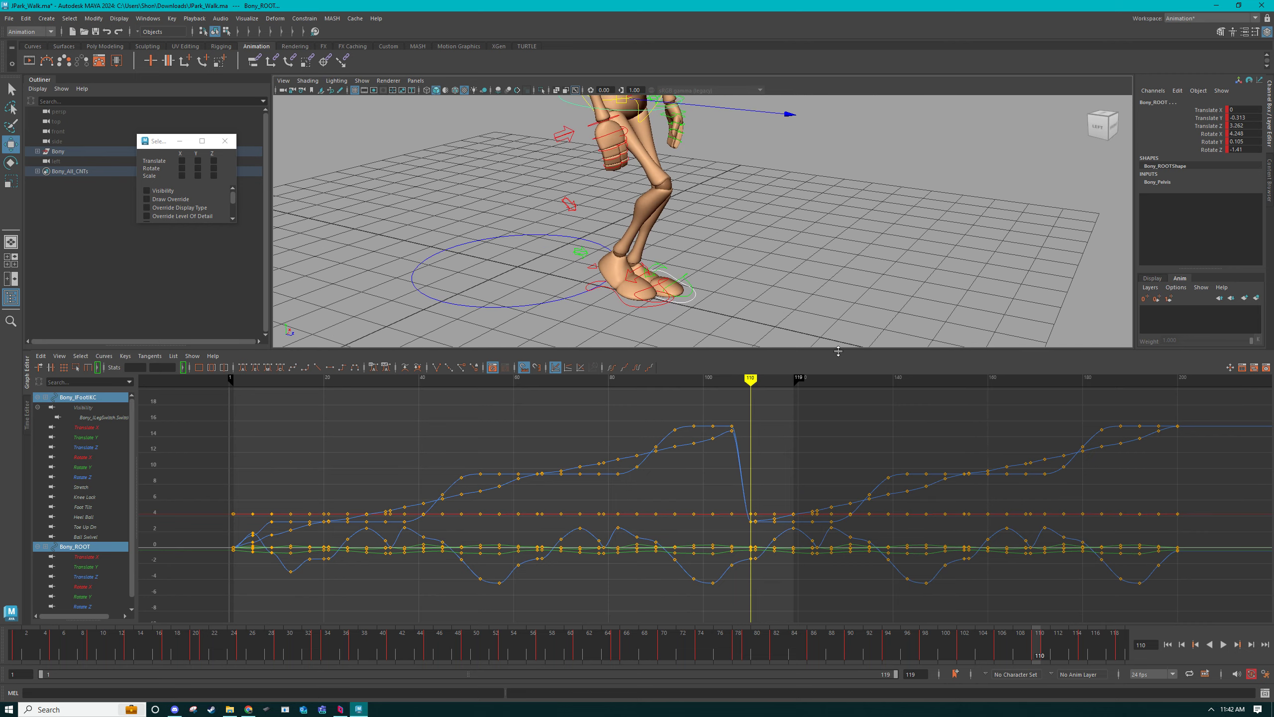
middle_click_drag(858, 304, 831, 265, "alt")
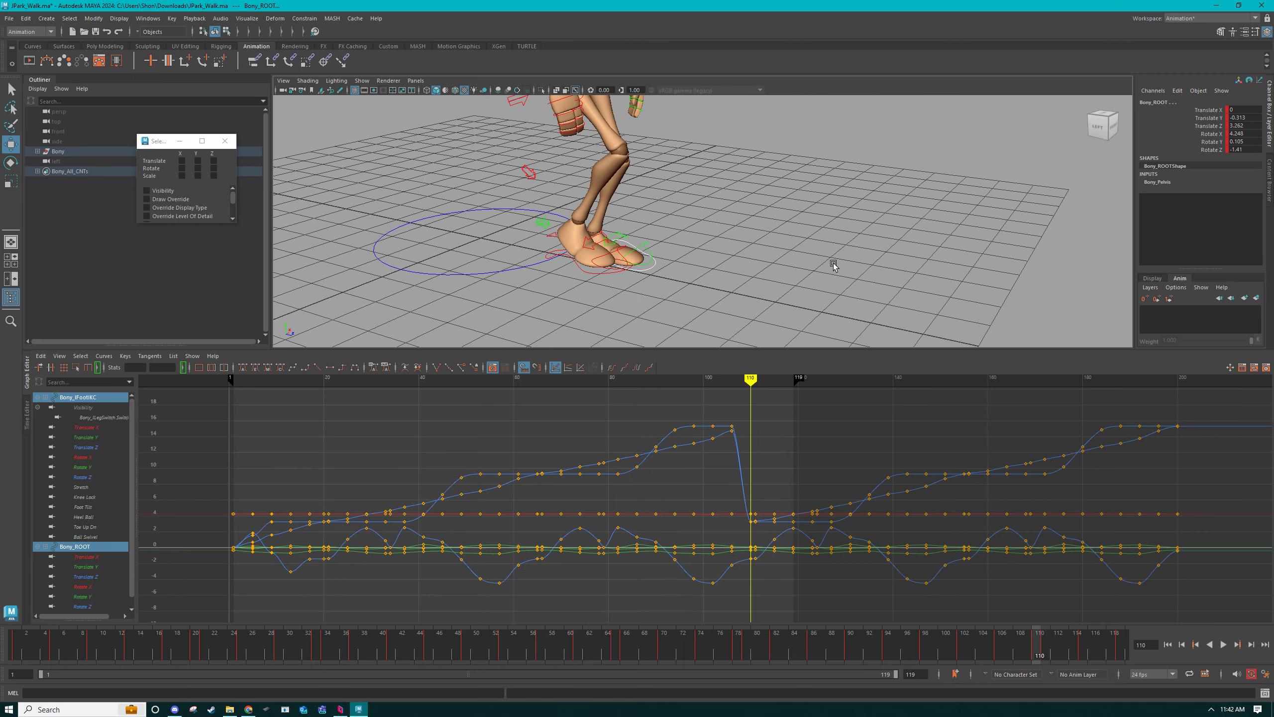
Select the left foot control and examine its motion frame by frame around frame 110.
left_click(651, 255)
key("period")
key("period")
key("comma")
key("comma")
key("comma")
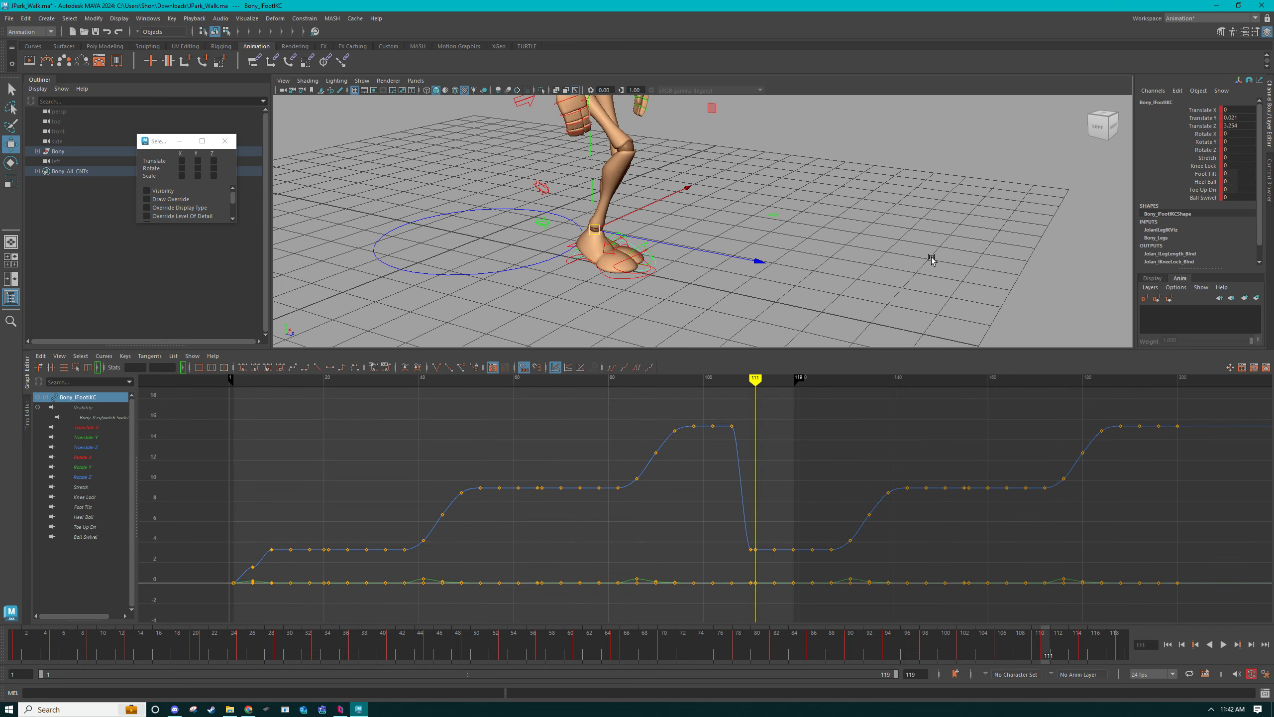
middle_click_drag(930, 256, 775, 276, "alt")
key("period")
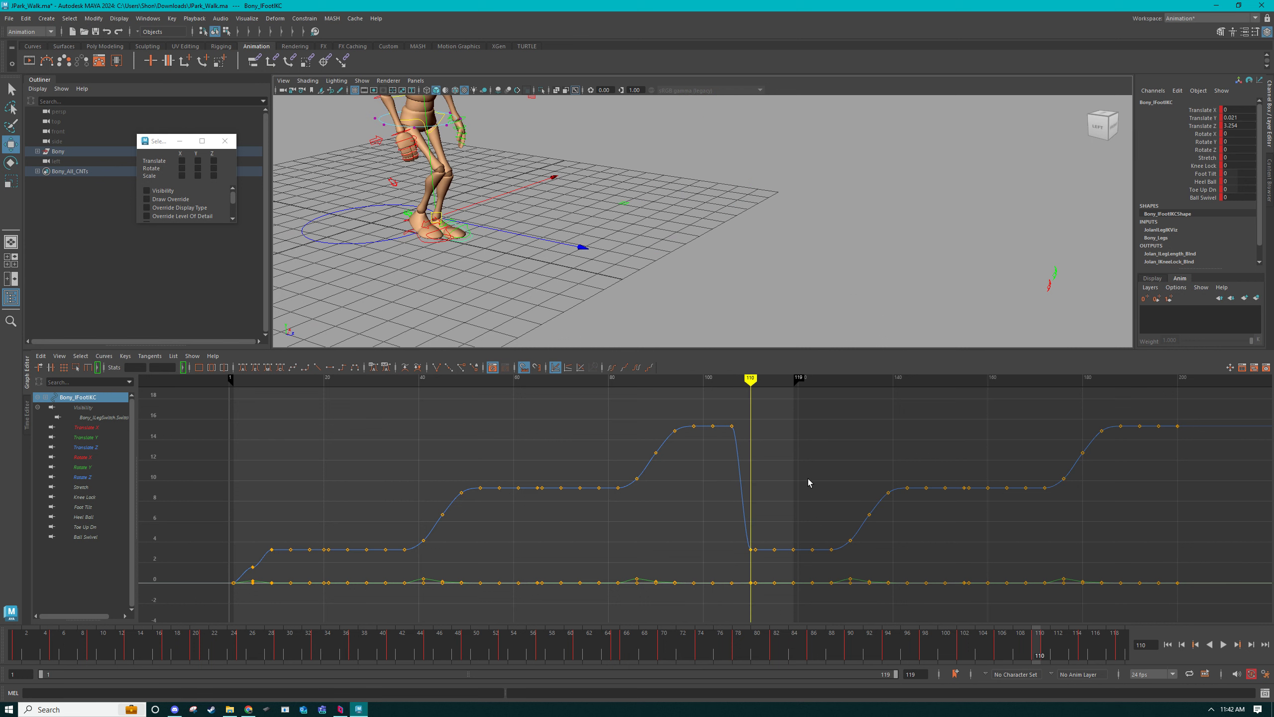
Show only Translate Z curves and raise the root and left foot keys from frame 110 onward to meet the preceding curves.
left_click(213, 161)
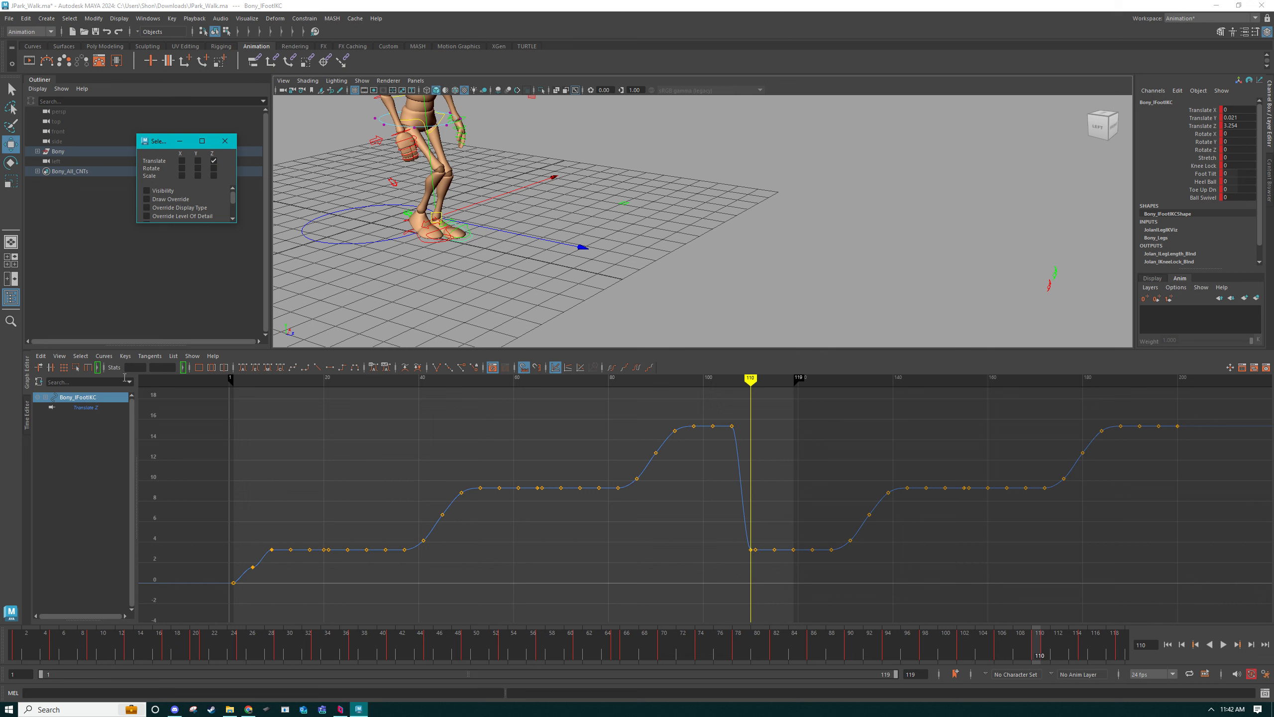
right_click_drag(433, 118, 479, 103)
left_click(380, 119)
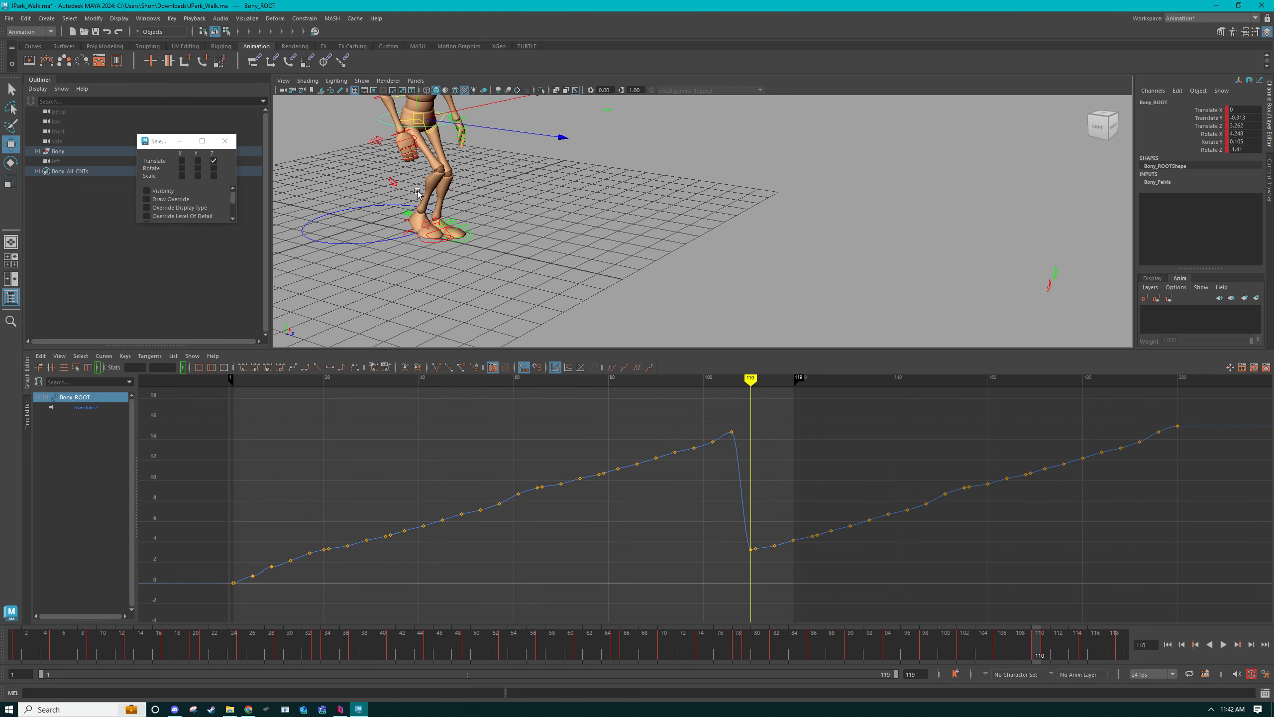
left_click(464, 244, "shift")
middle_click_drag(869, 461, 651, 473, "alt")
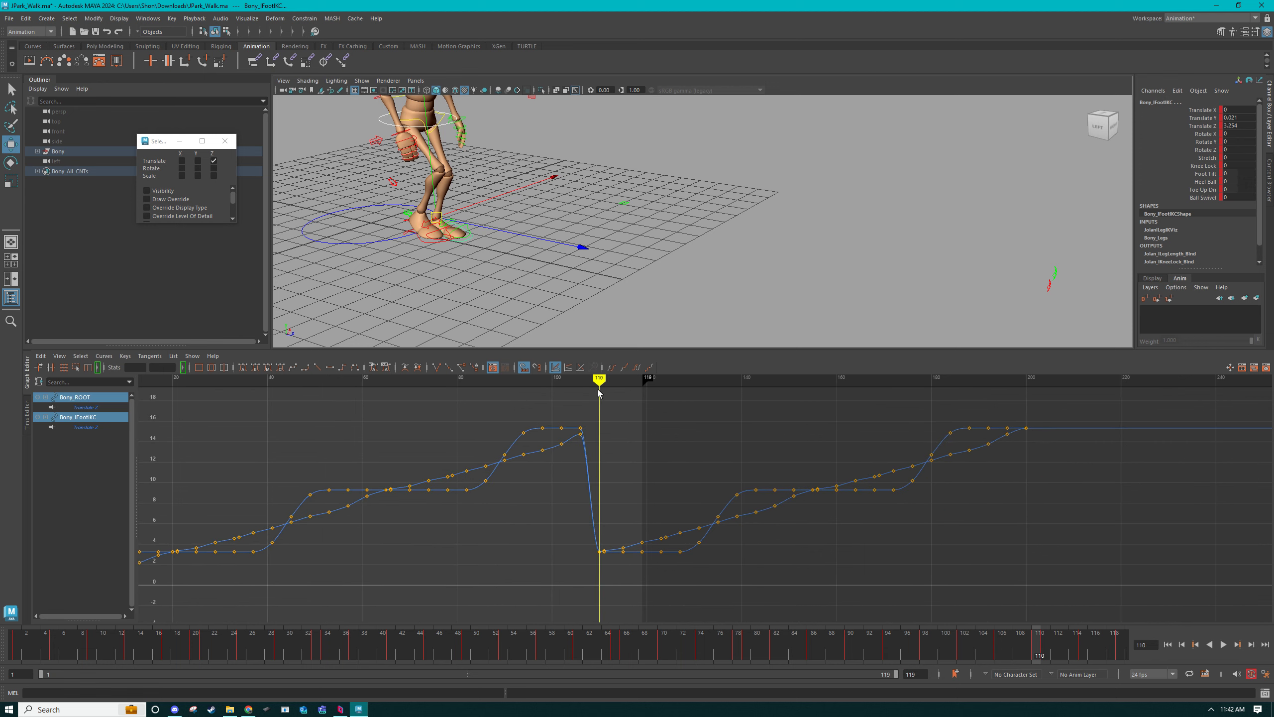
left_click_drag(997, 552, 997, 553)
middle_click_drag(867, 596, 838, 469, "shift")
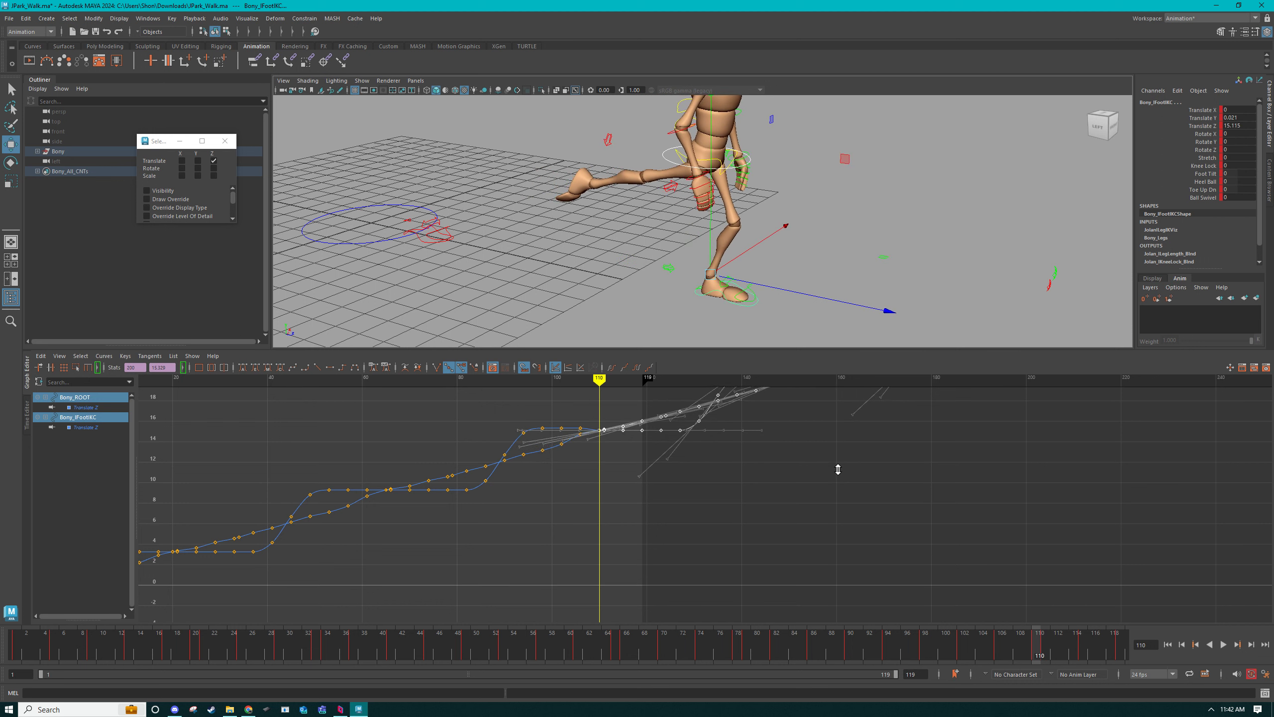
Undo the last curve shift and raise the root and left foot Translate Z keys from frame 110 to align with the preceding curves.
key("ctrl+z")
middle_click_drag(773, 578, 748, 484, "shift")
scroll(691, 470, "up", 3)
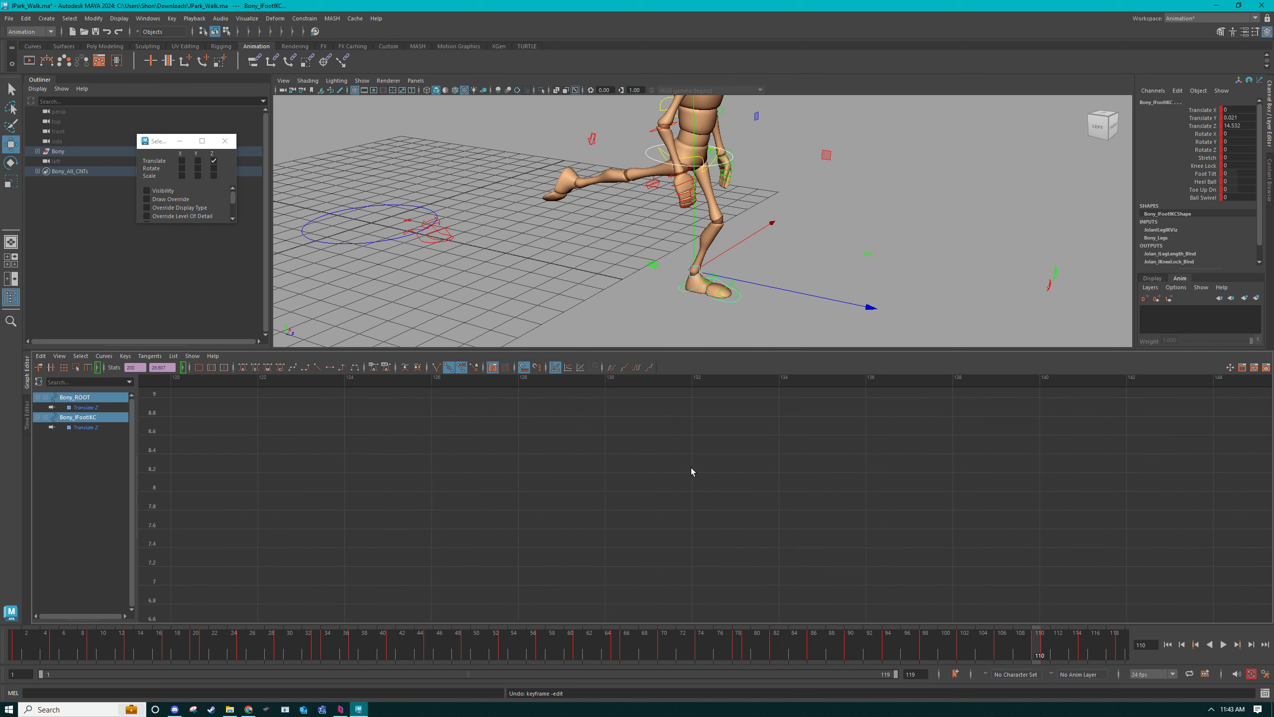
middle_click_drag(452, 416, 818, 557, "alt")
middle_click_drag(527, 446, 833, 557, "alt")
middle_click_drag(567, 523, 819, 619, "alt")
middle_click_drag(715, 463, 725, 623, "alt")
middle_click_drag(706, 493, 672, 573, "alt")
middle_click_drag(668, 521, 685, 494, "alt")
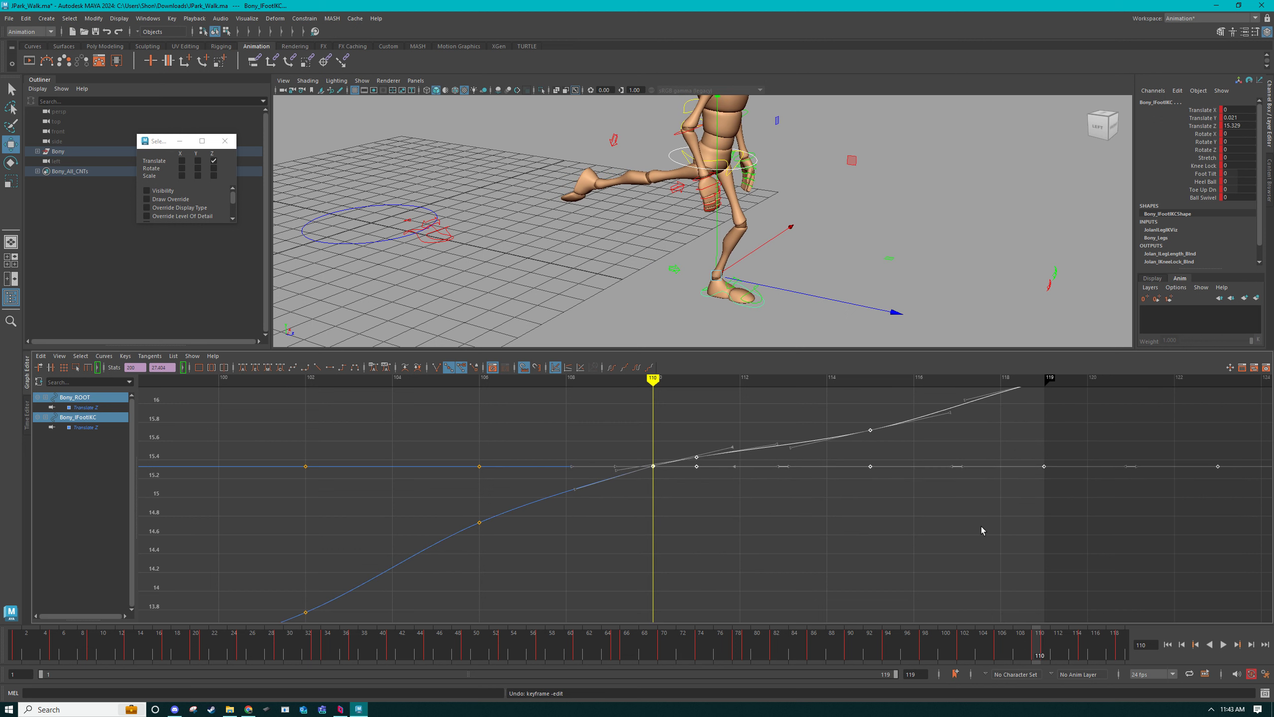
right_click_drag(978, 527, 956, 516, "alt")
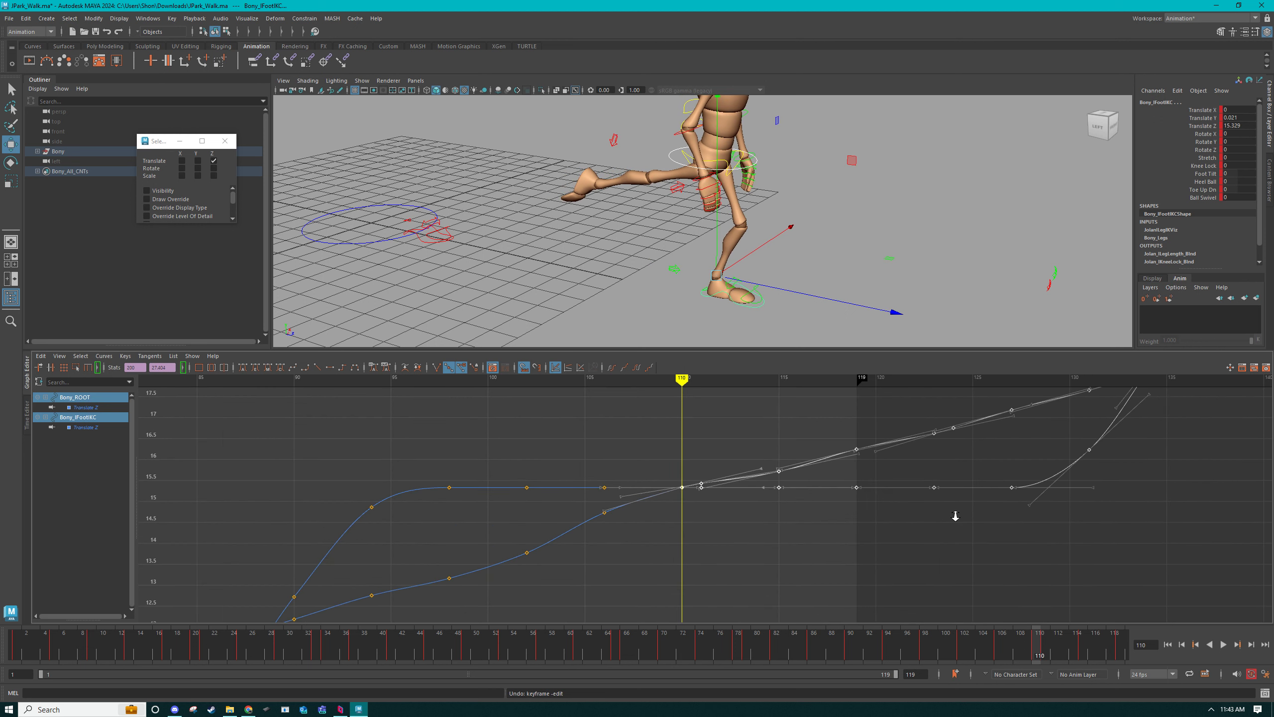
Select the right foot control and lower its Translate Z keys from frame 110 onward to about -15, continuing the preceding curve.
left_click(422, 239)
left_click_drag(742, 431, 976, 533)
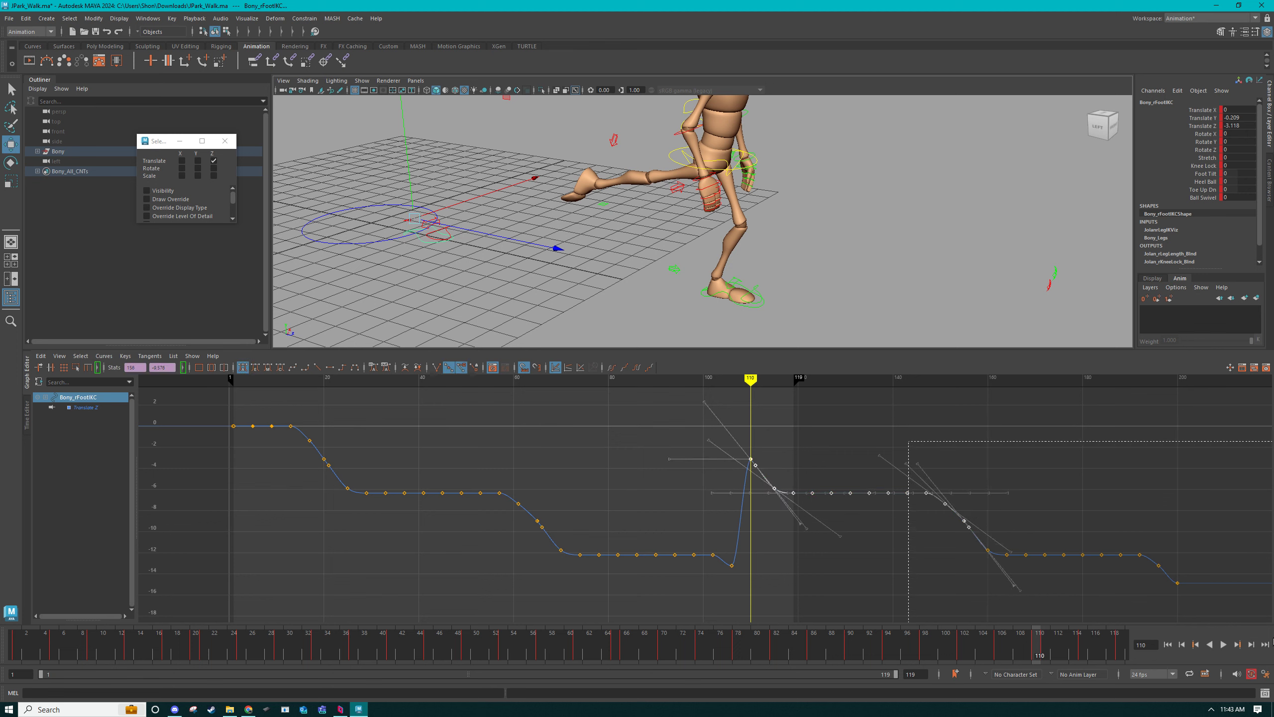
middle_click_drag(851, 423, 822, 541, "shift")
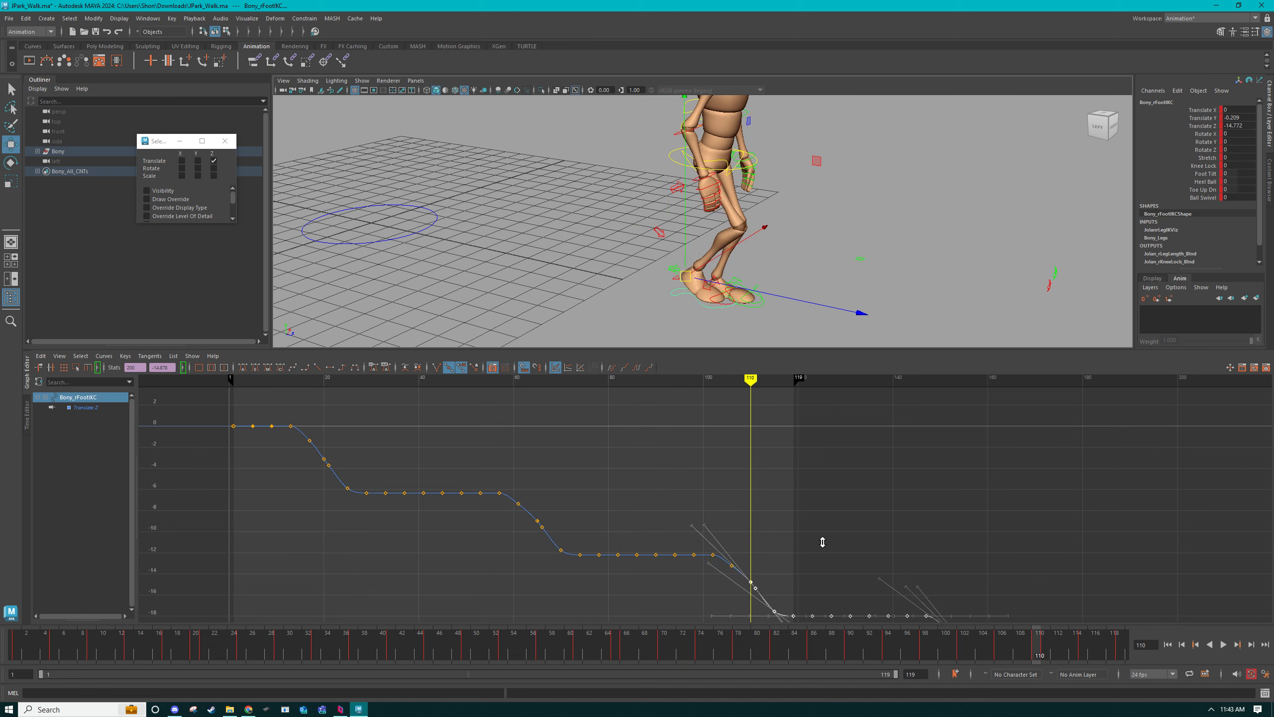
left_click_drag(755, 255, 714, 250, "alt")
key("space")
key("f")
middle_click_drag(831, 531, 830, 534, "shift")
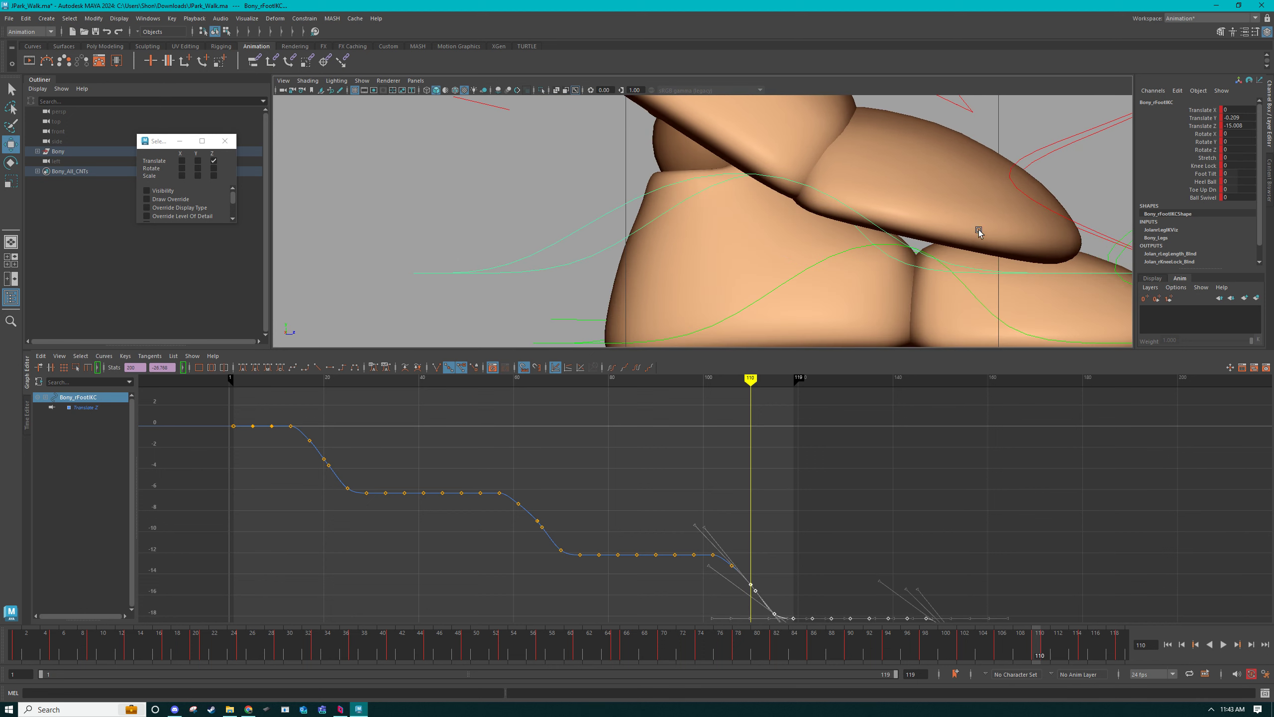
Select both knee controls, move them far ahead of the character to Translate Z 41.162, and key them at frame 119.
scroll(782, 214, "down", 10)
left_click(819, 276)
key("space")
left_click_drag(818, 275, 818, 223)
left_click_drag(945, 216, 1066, 301)
right_click_drag(944, 217, 675, 214, "alt")
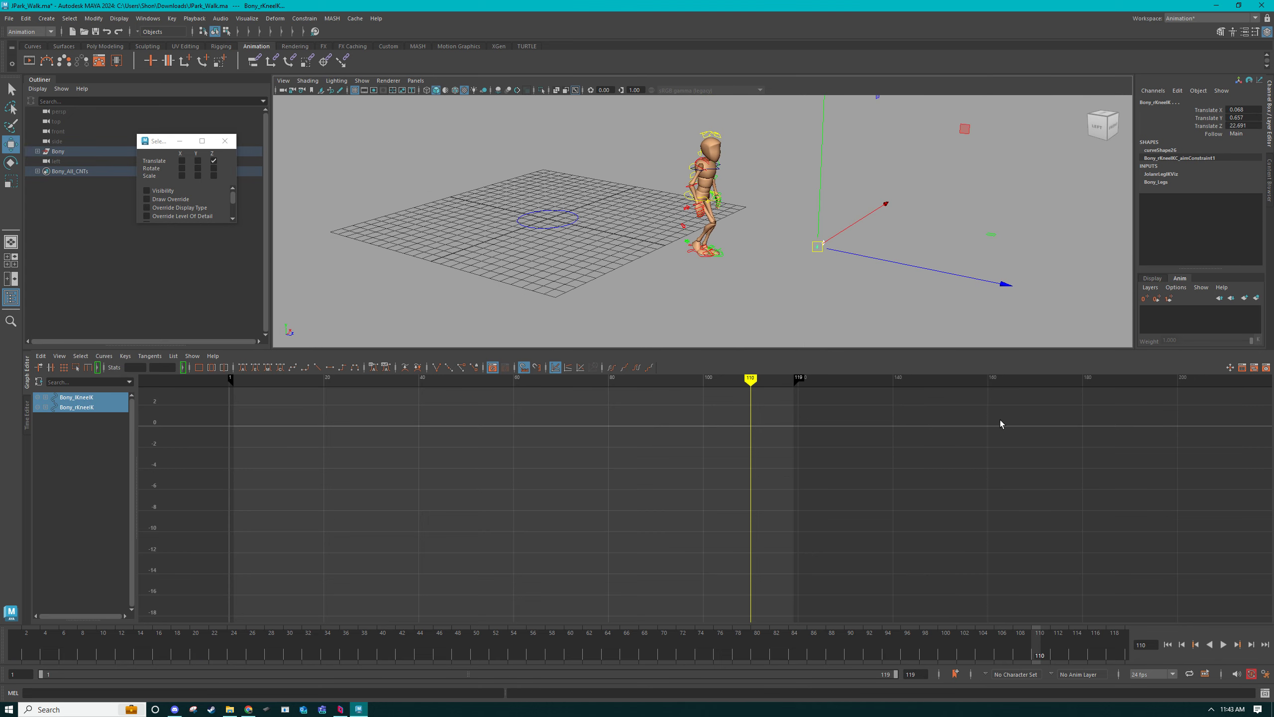
scroll(943, 256, "down", 2)
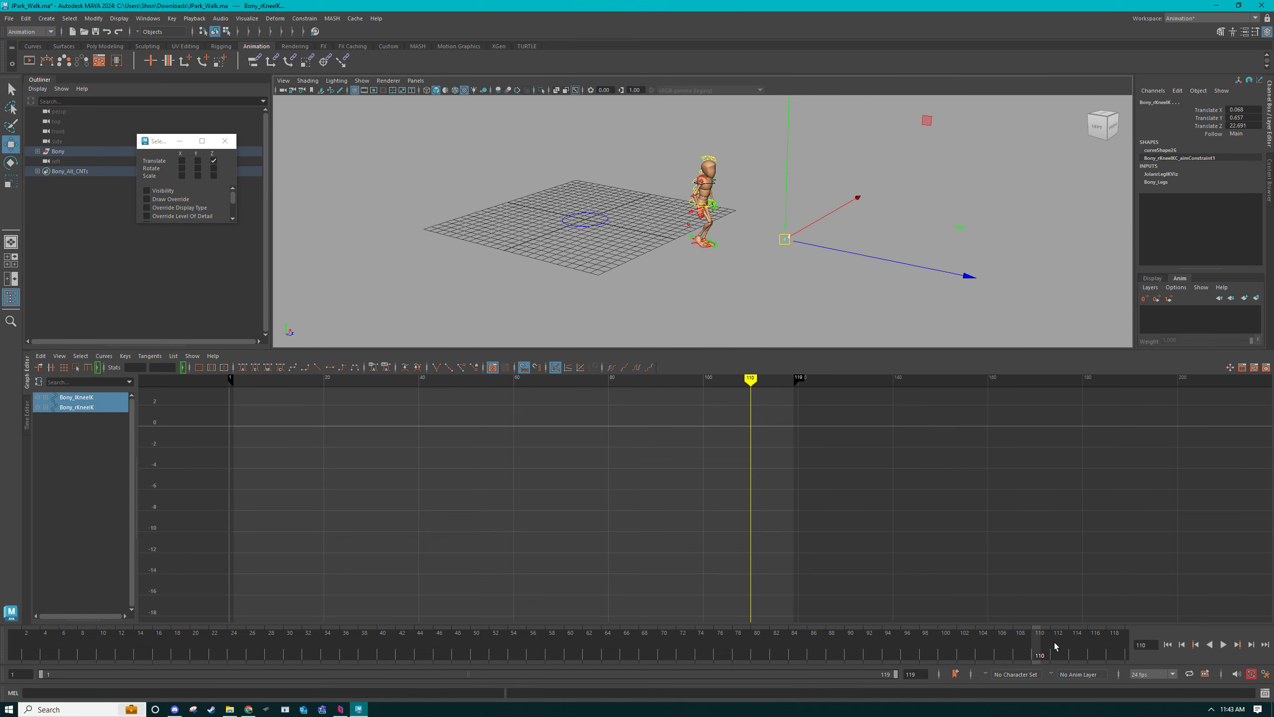
left_click_drag(1056, 647, 1122, 646)
key("s")
scroll(841, 239, "up", 3)
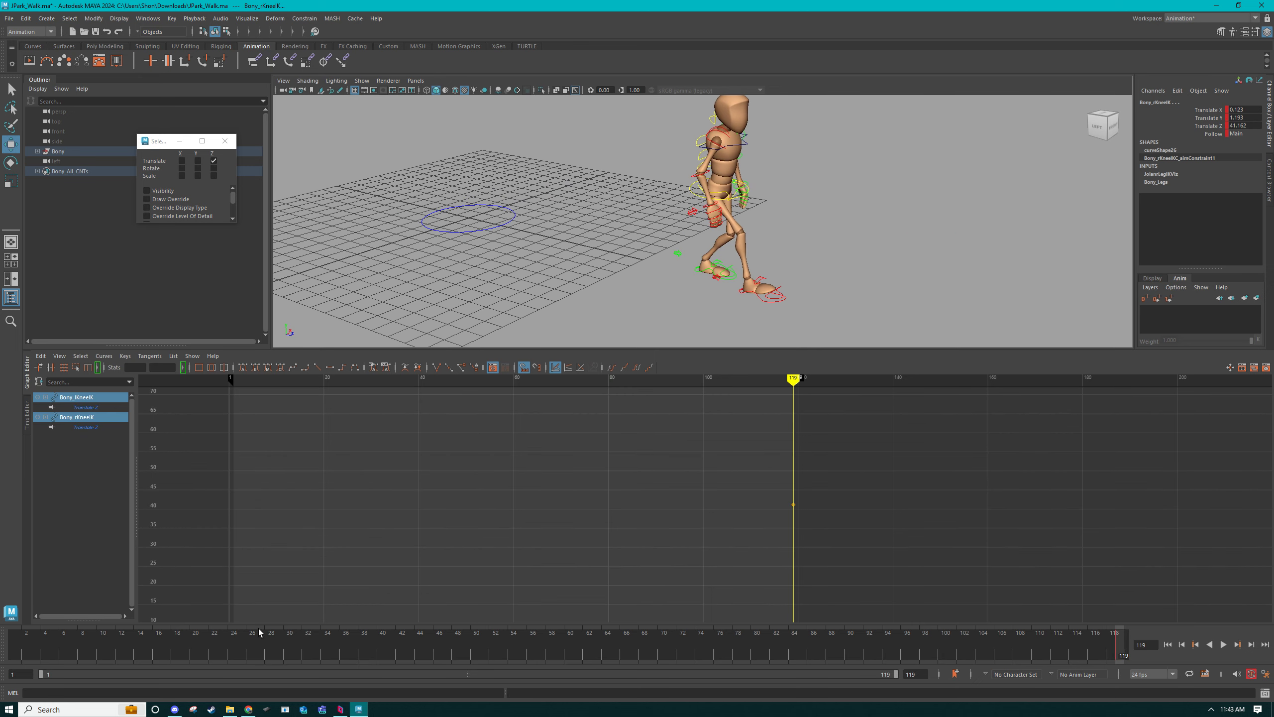
Play the walk from frame 1 with the controls hidden and examine it from the front.
left_click(13, 645)
key("alt+v")
left_click_drag(727, 233, 596, 236, "alt")
key("alt+1")
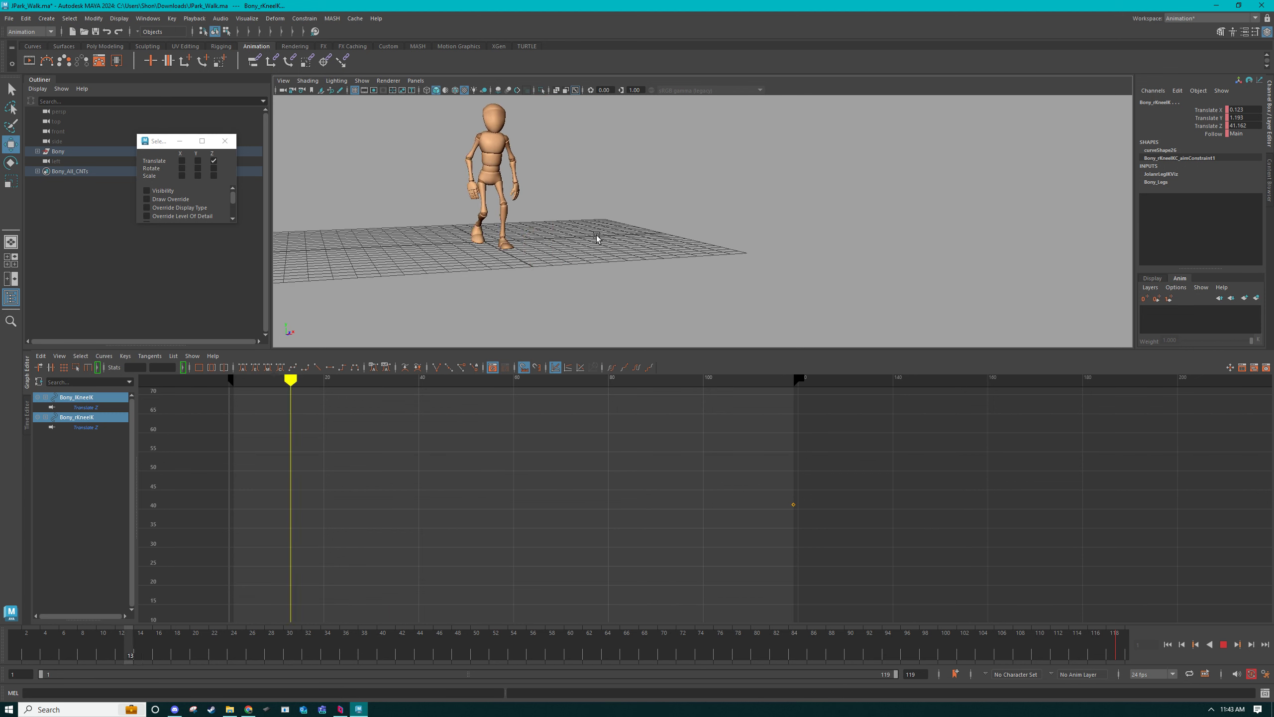
left_click(1035, 651)
key("Escape")
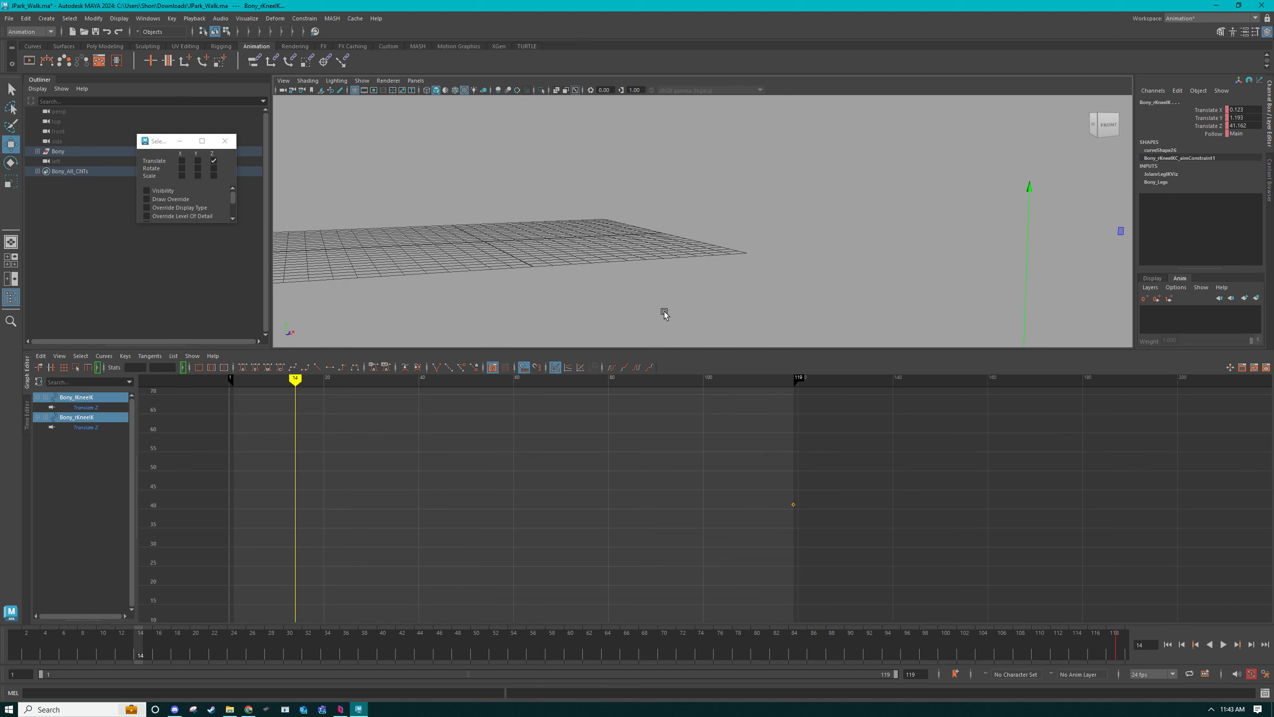
Select all the character's controls and extend the animation and playback range to end at frame 200.
left_click_drag(391, 101, 627, 296)
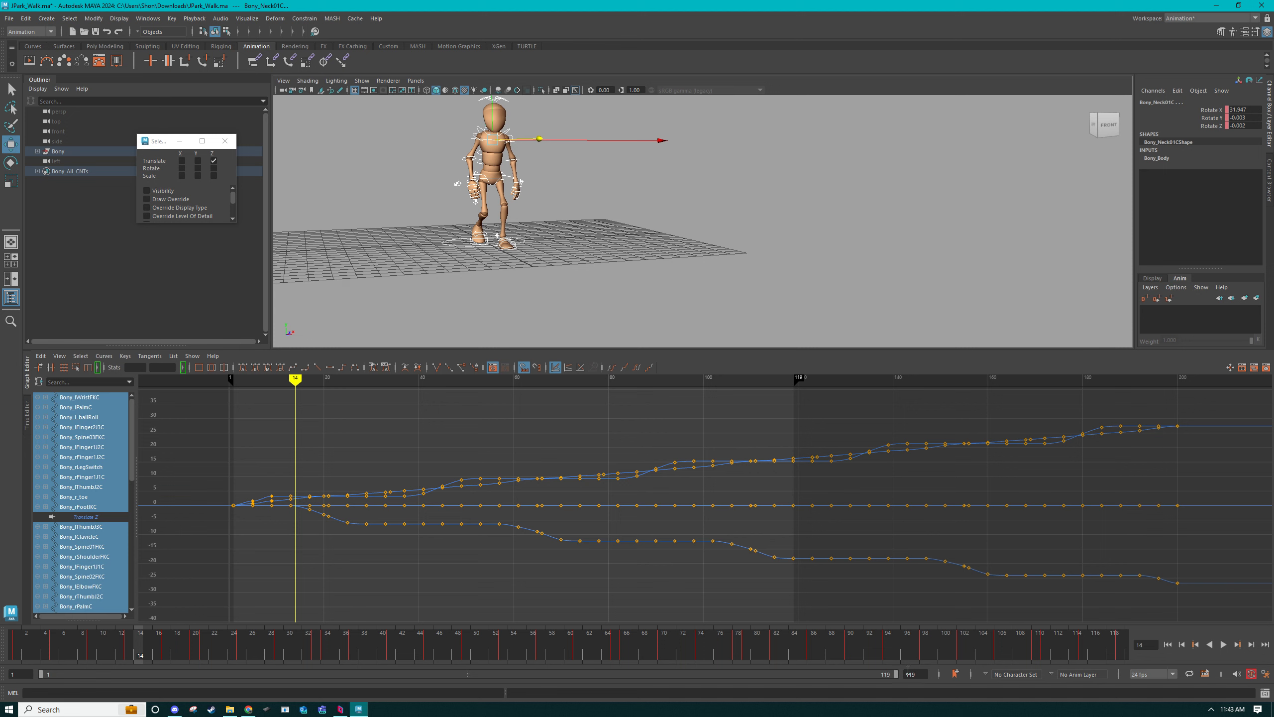
type("200")
key("Return")
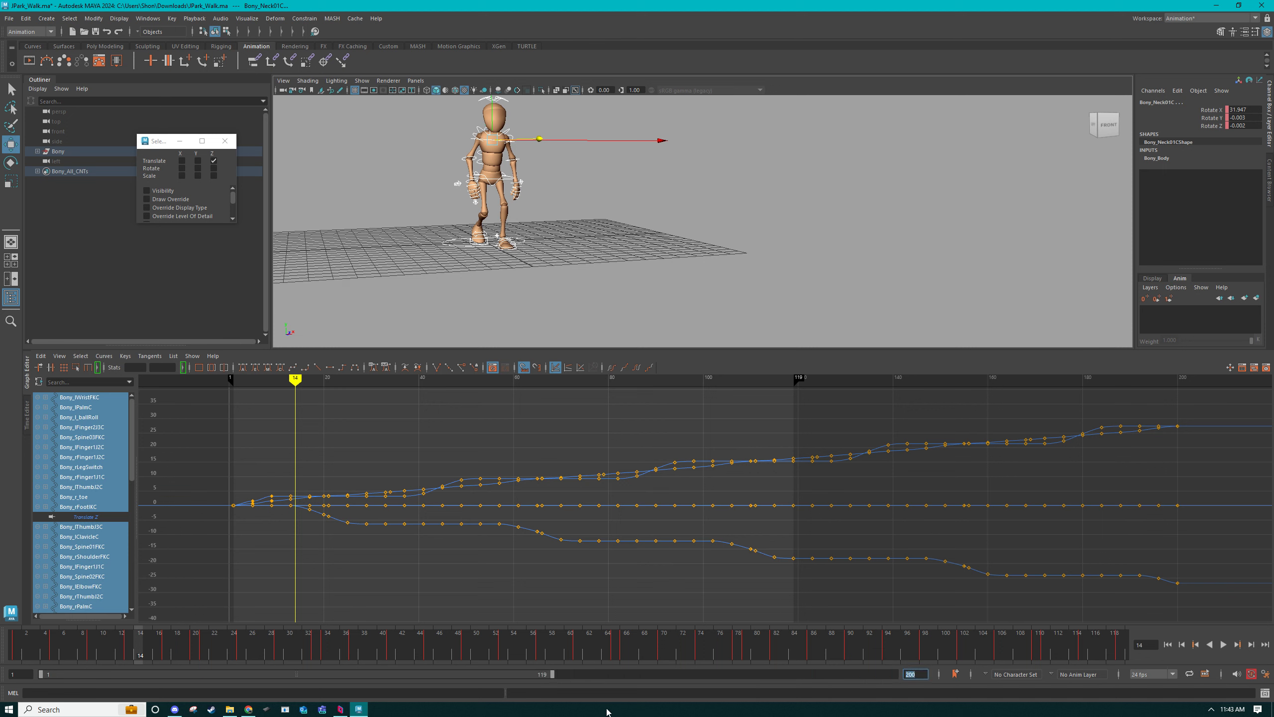
left_click_drag(558, 676, 896, 675)
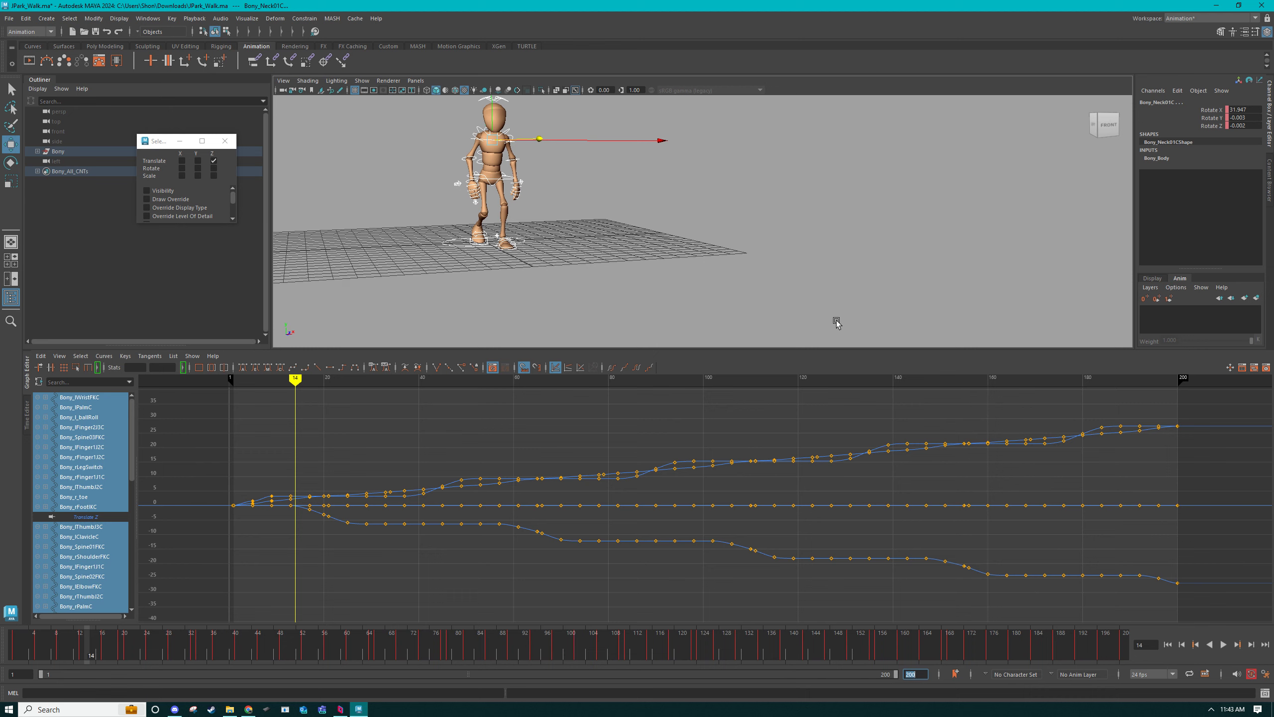
Deselect everything and play the full 200-frame walk, examining the motion from several angles.
left_click(873, 281)
key("alt+v")
mouse_move(665, 210)
left_mouse_down("alt")
mouse_move(672, 222)
mouse_move(649, 229)
left_mouse_up("alt")
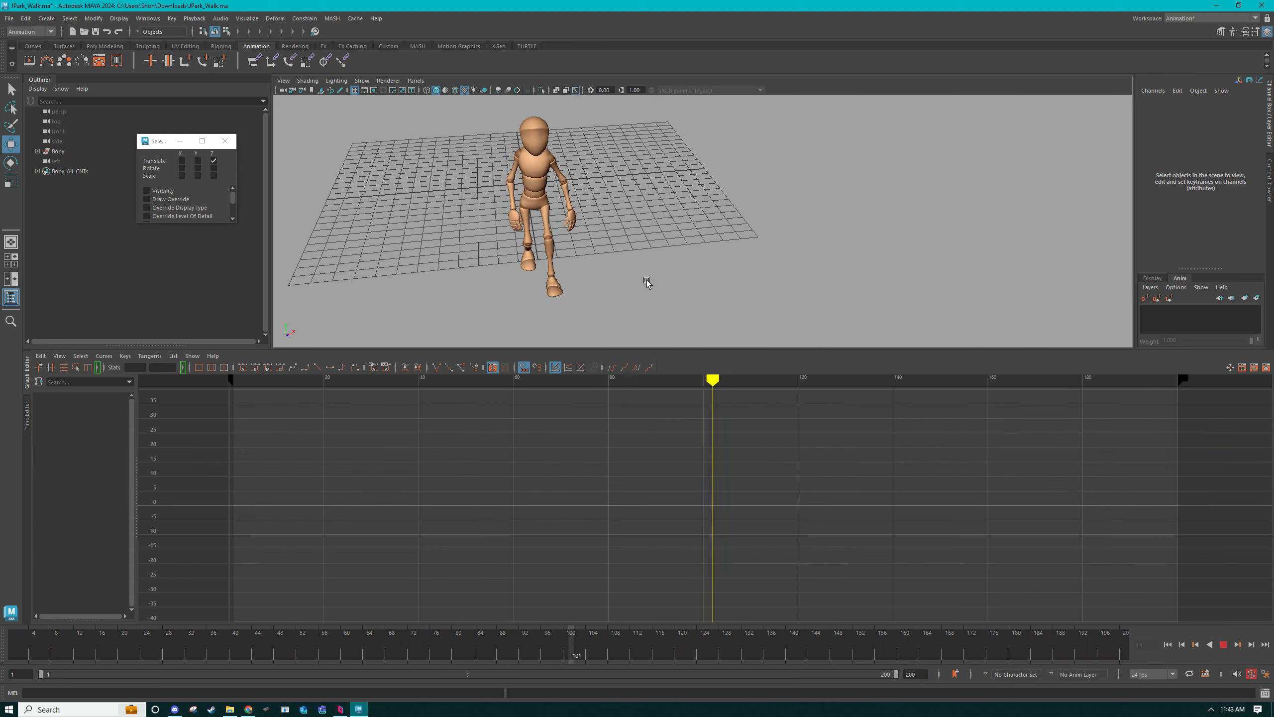
left_click_drag(649, 286, 645, 280, "alt")
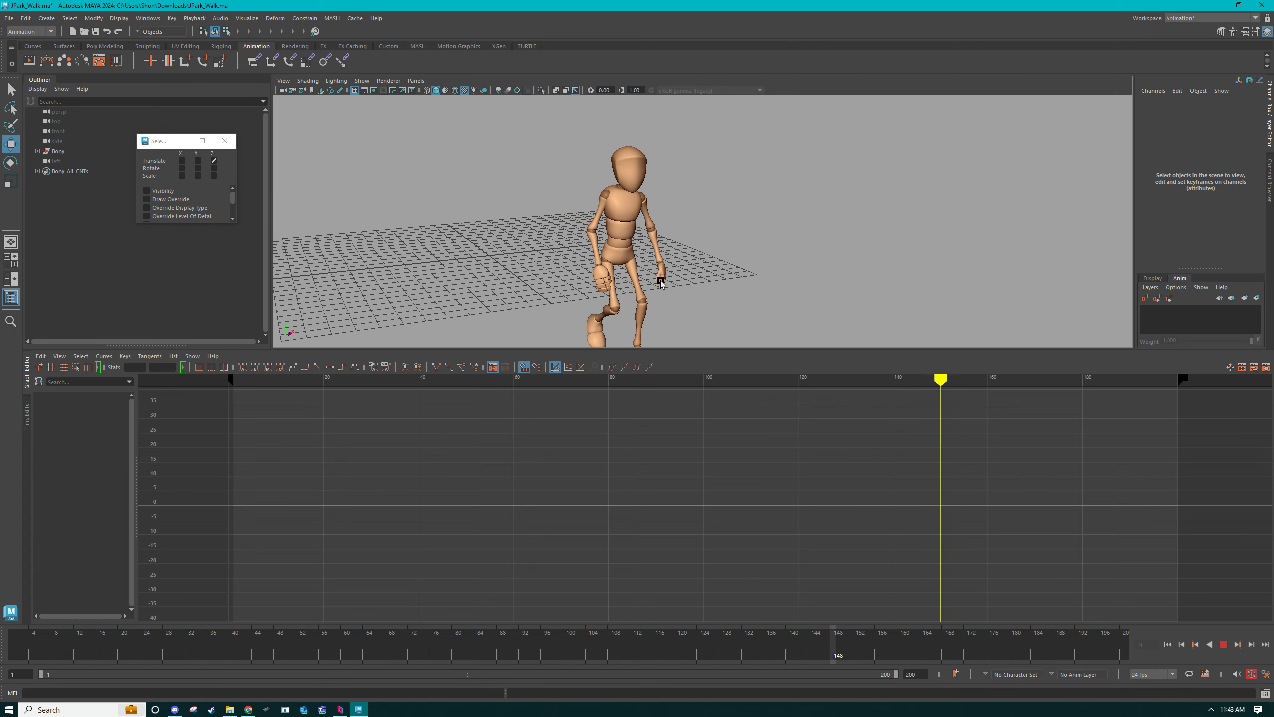
right_click_drag(645, 280, 660, 242, "alt")
left_click_drag(659, 242, 629, 285, "alt")
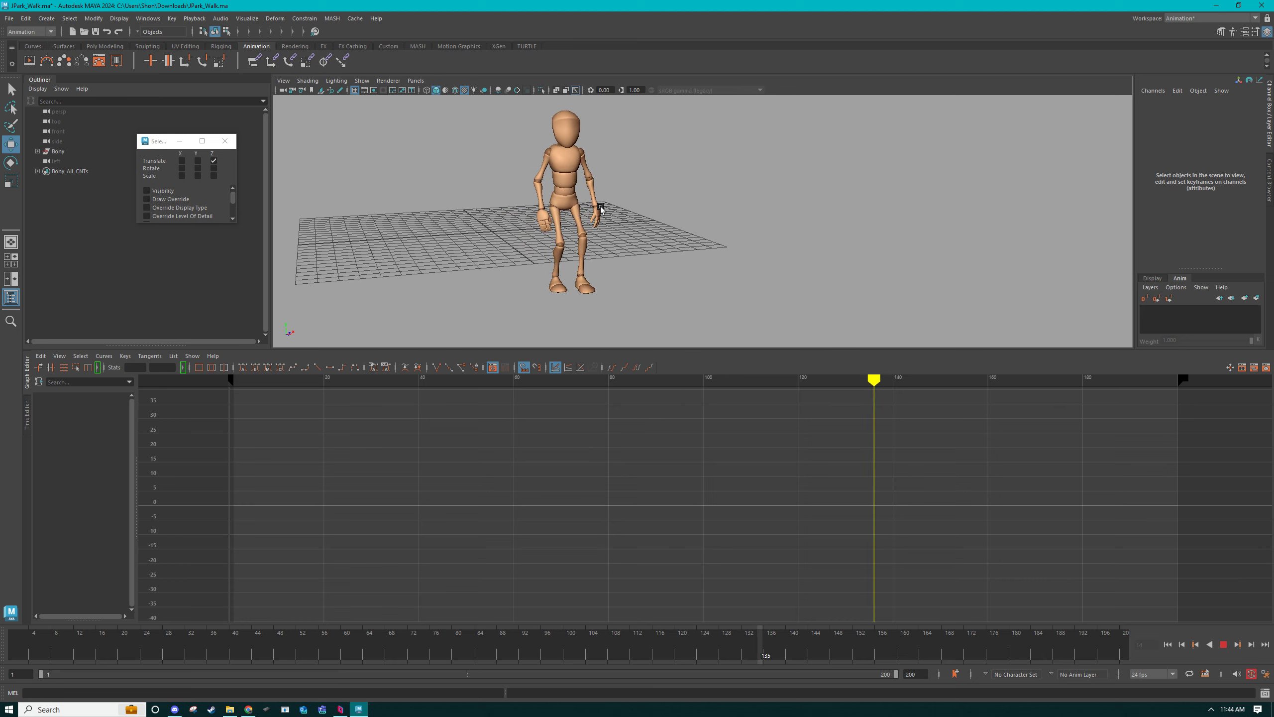
mouse_move(649, 255)
left_mouse_down("alt")
mouse_move(678, 249)
mouse_move(638, 246)
left_mouse_up("alt")
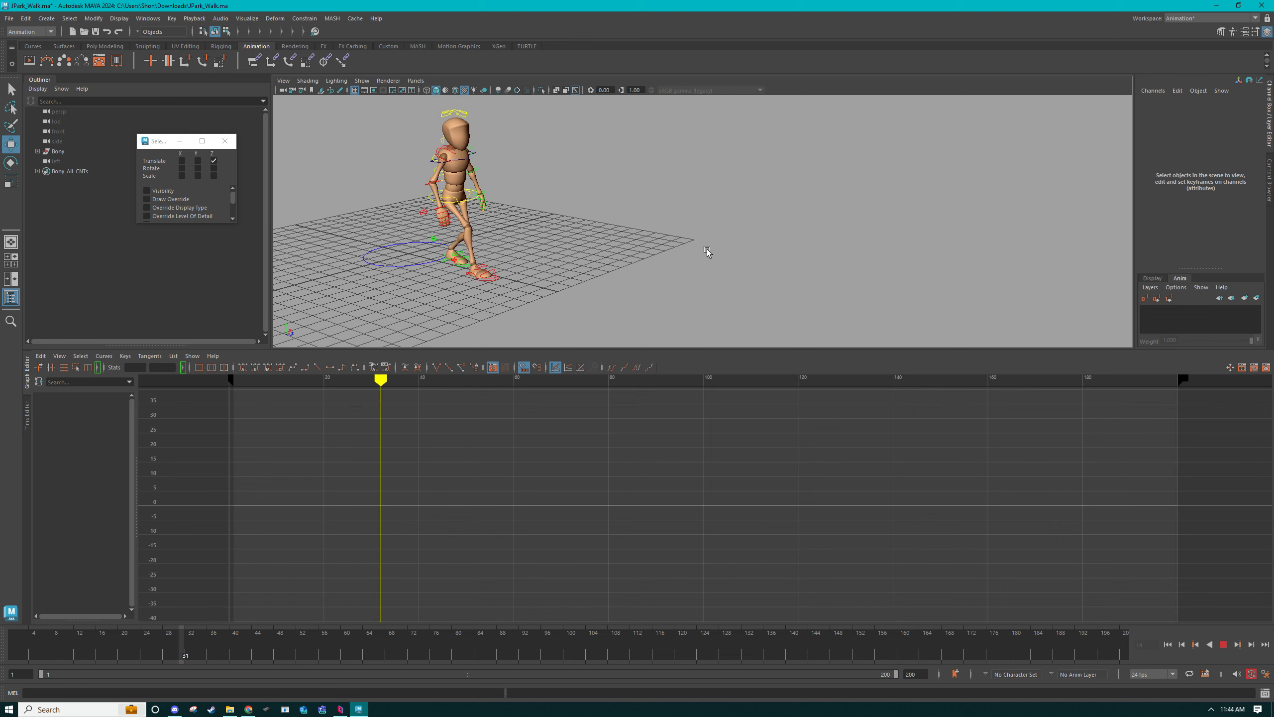
key("Escape")
Examine the Translate Z curves of the main control and the left foot, checking the foot's position at frames 106 and 21.
left_click(410, 270)
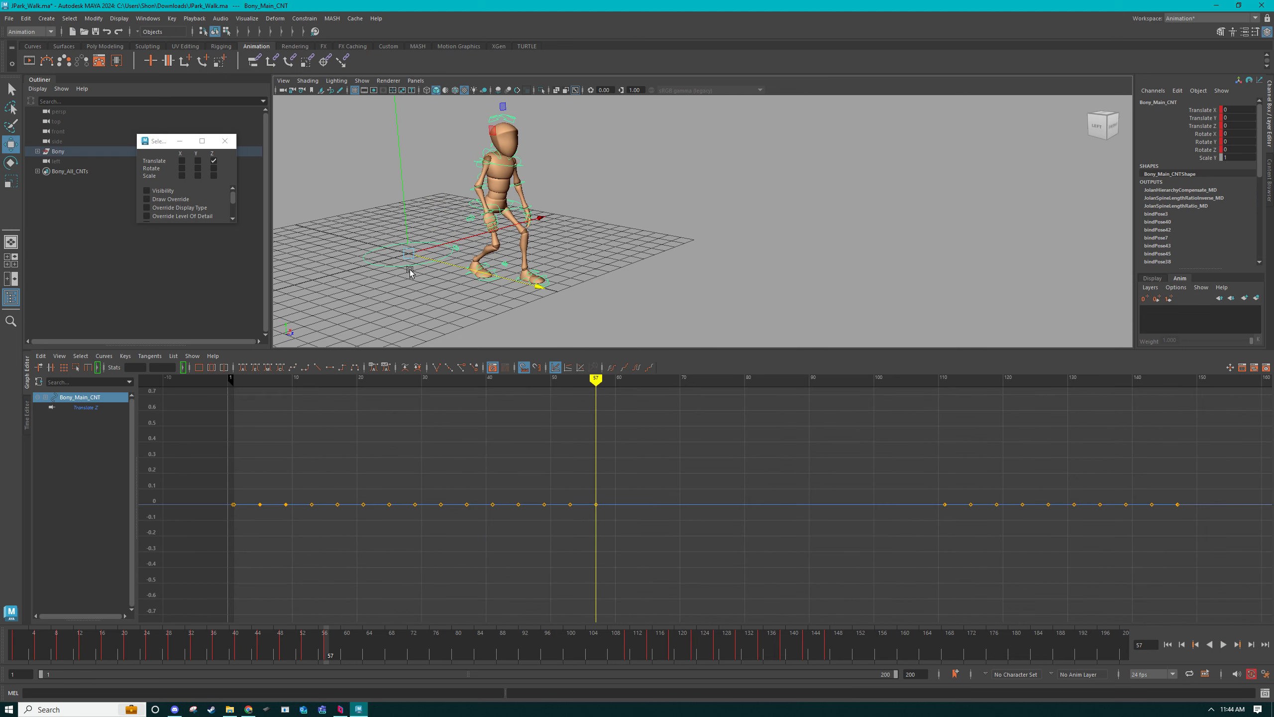
right_click_drag(490, 268, 410, 280, "alt")
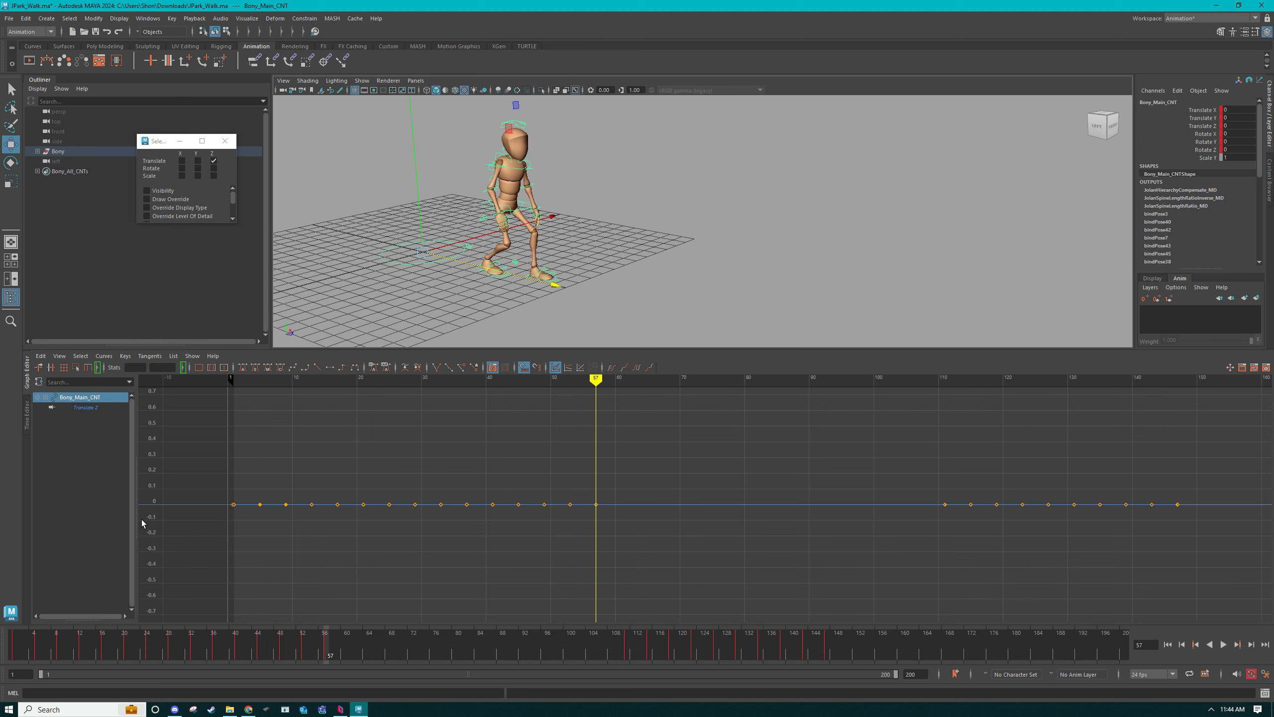
left_click_drag(326, 647, 600, 608)
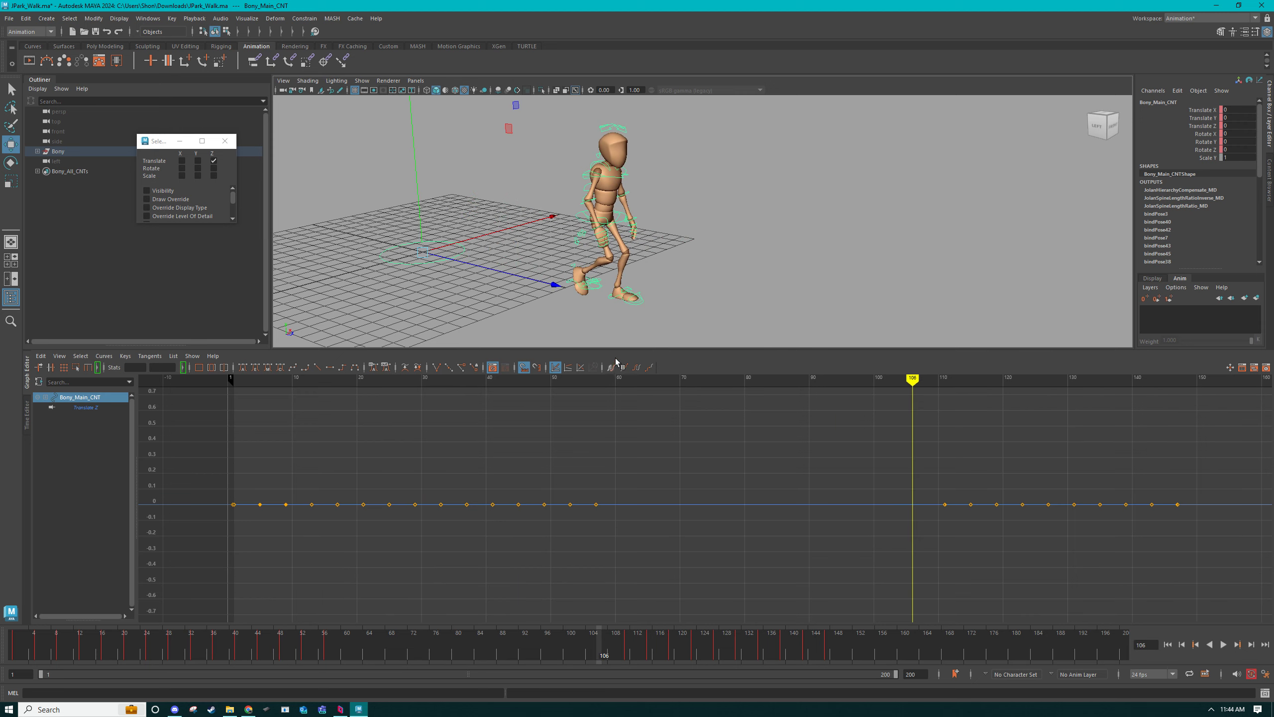
left_click(622, 311)
left_click(630, 301)
middle_click_drag(531, 311, 674, 279, "alt")
right_click_drag(675, 278, 707, 368, "alt")
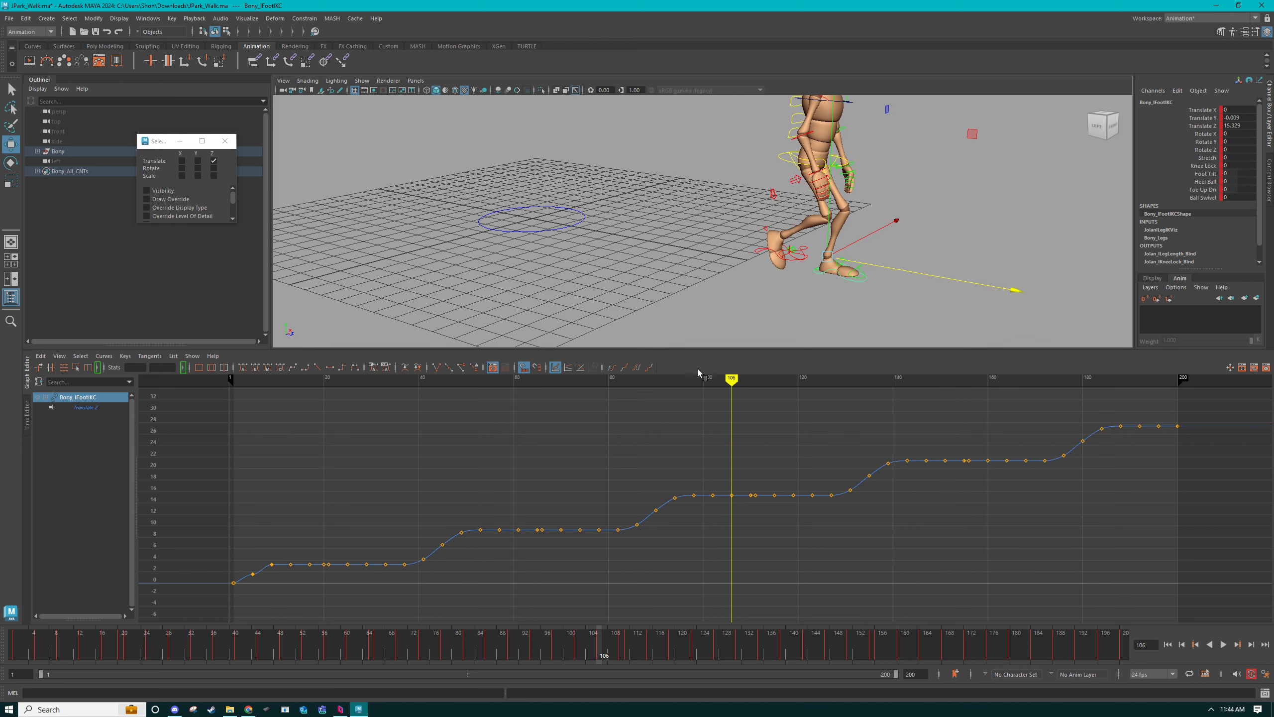
mouse_move(191, 647)
left_mouse_down()
mouse_move(68, 651)
mouse_move(126, 651)
left_mouse_up()
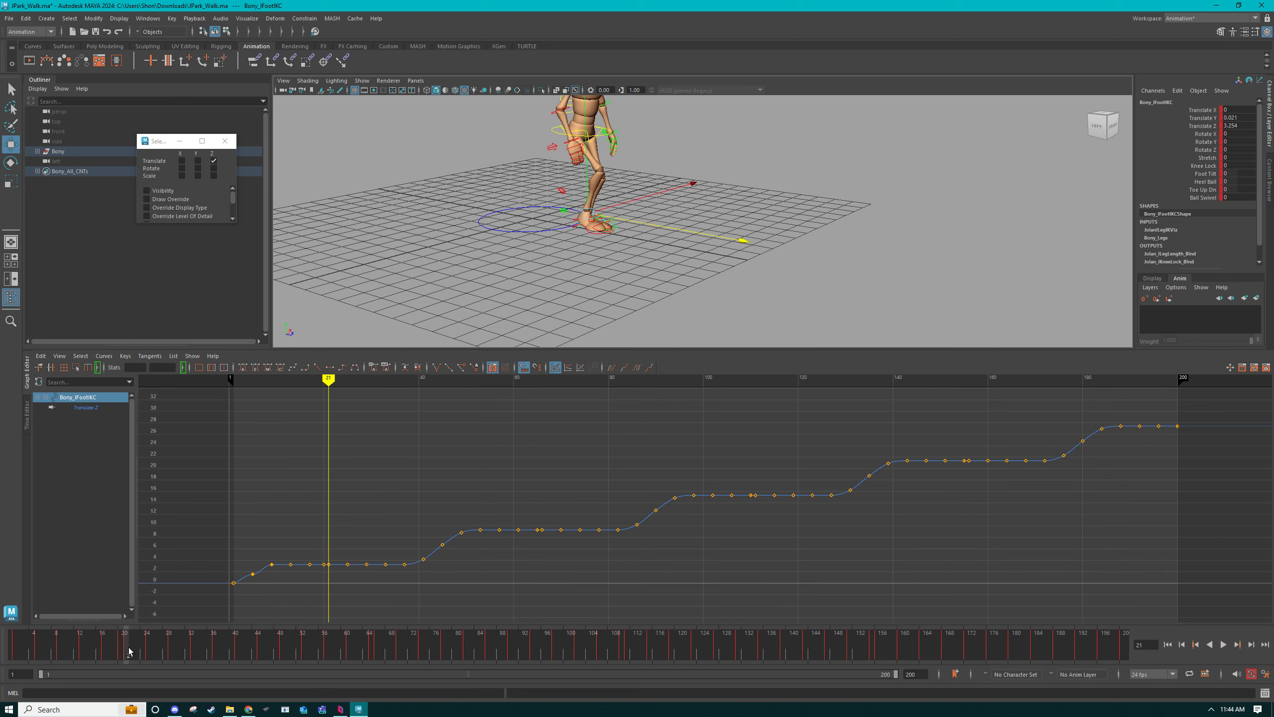
Clear the main control's key at frame 21, then key it at frame 20 with Translate Z at -3.418.
left_click(519, 230)
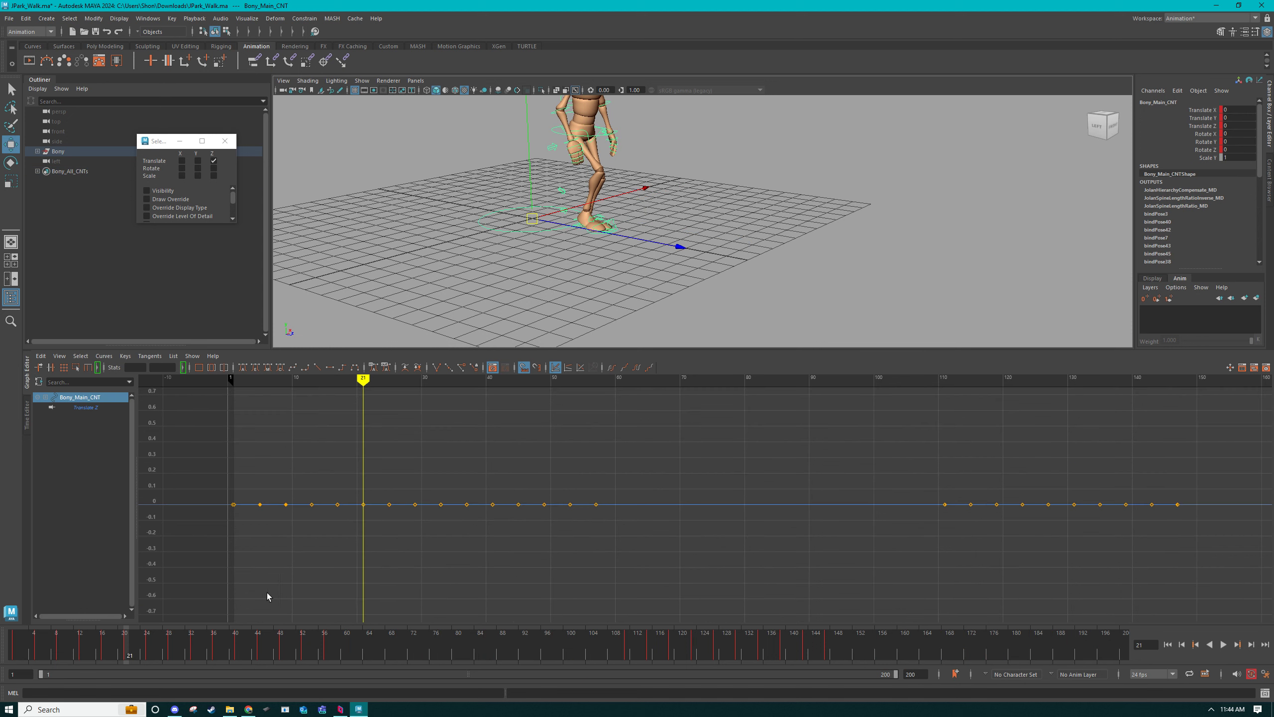
right_click(128, 653)
left_click(155, 491)
left_click(123, 655)
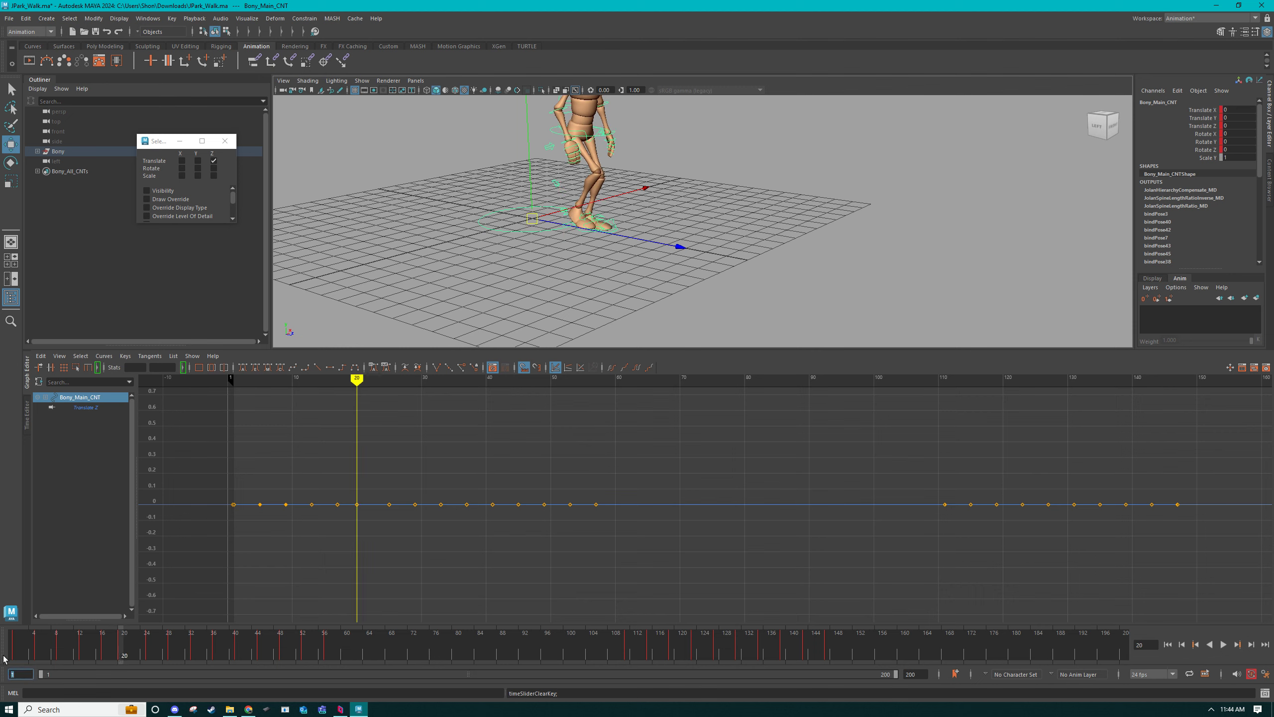
mouse_move(544, 272)
left_mouse_down("alt")
mouse_move(600, 273)
mouse_move(584, 261)
mouse_move(504, 261)
mouse_move(524, 261)
left_mouse_up("alt")
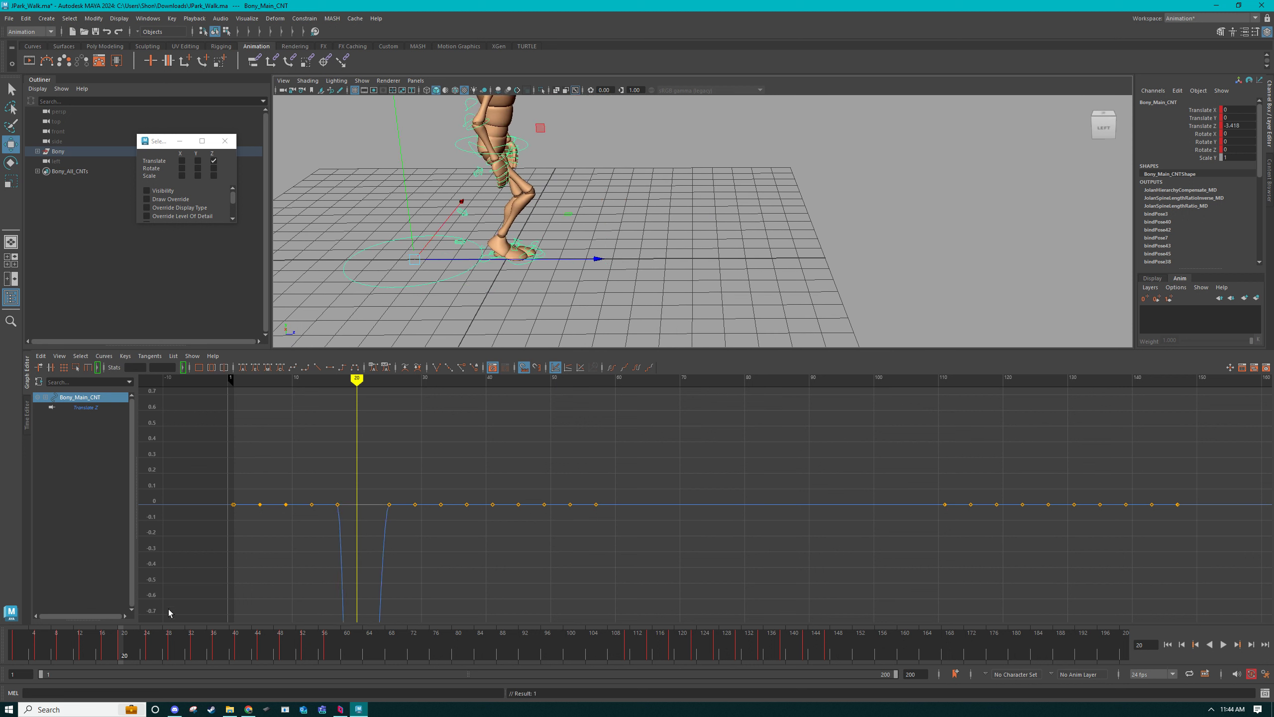
Remove the main control's keys between frames 20 and 200, and key frame 200 with Translate Z lowered to -27.535.
left_click_drag(811, 648, 1124, 648)
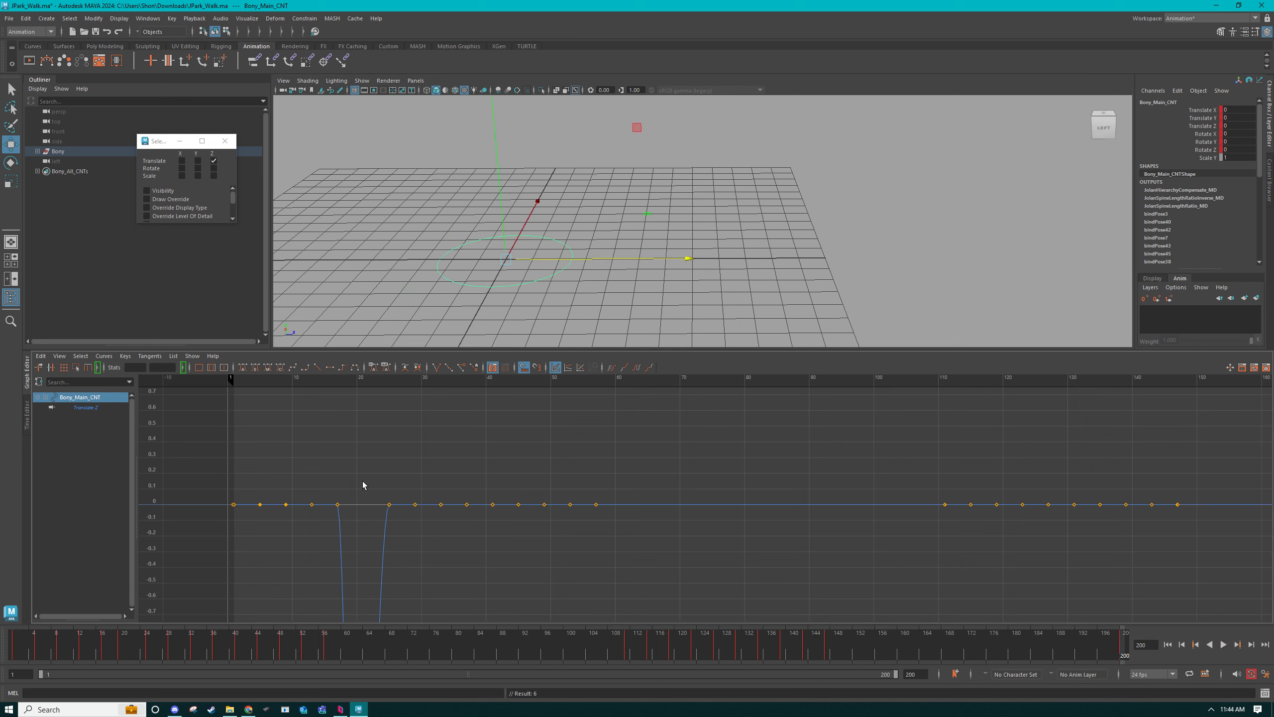
left_click_drag(1220, 526, 1220, 528)
scroll(1019, 509, "down", 5)
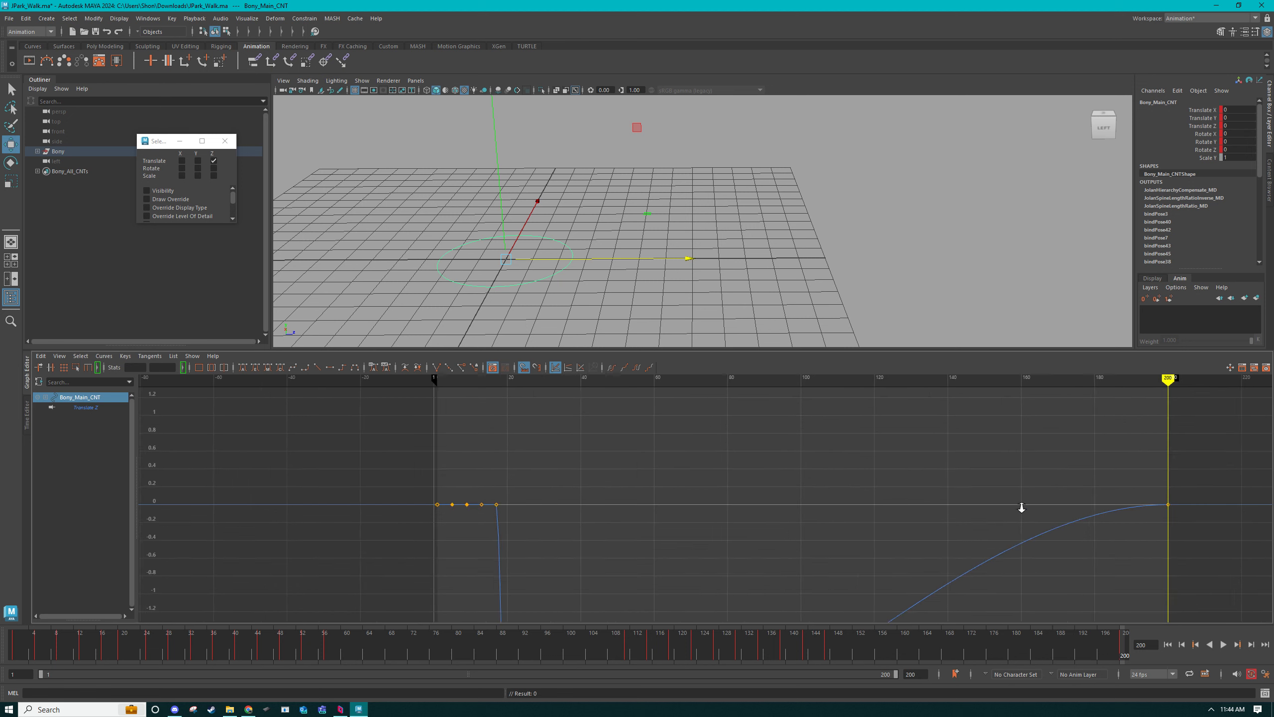
middle_click_drag(947, 472, 855, 428, "alt")
left_click_drag(879, 428, 1028, 478)
middle_click_drag(829, 536, 859, 450, "alt")
middle_click_drag(868, 503, 869, 546, "shift")
middle_click_drag(880, 591, 988, 513, "shift")
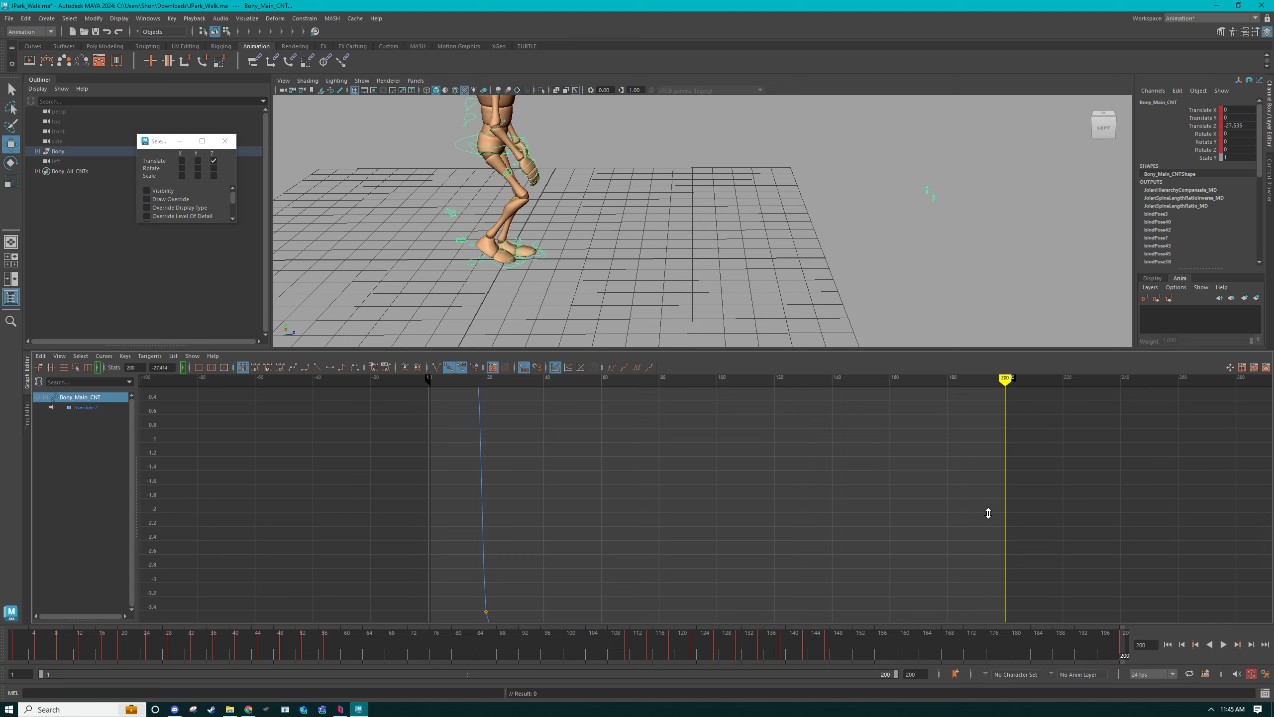
Play the animation from the side and examine how the main control's backward motion offsets the walk.
right_click_drag(924, 266, 606, 261, "alt")
right_click_drag(856, 601, 696, 552, "alt")
middle_click_drag(696, 552, 696, 464, "alt")
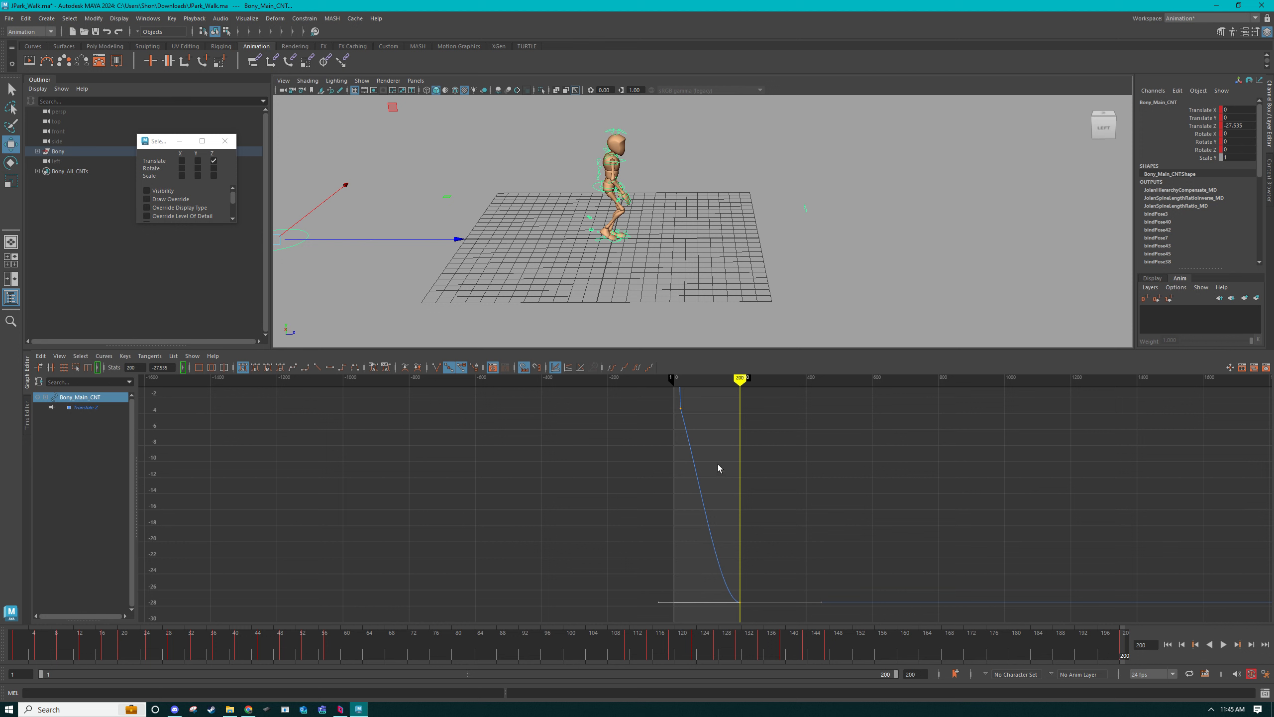
left_click(760, 648)
key("alt+v")
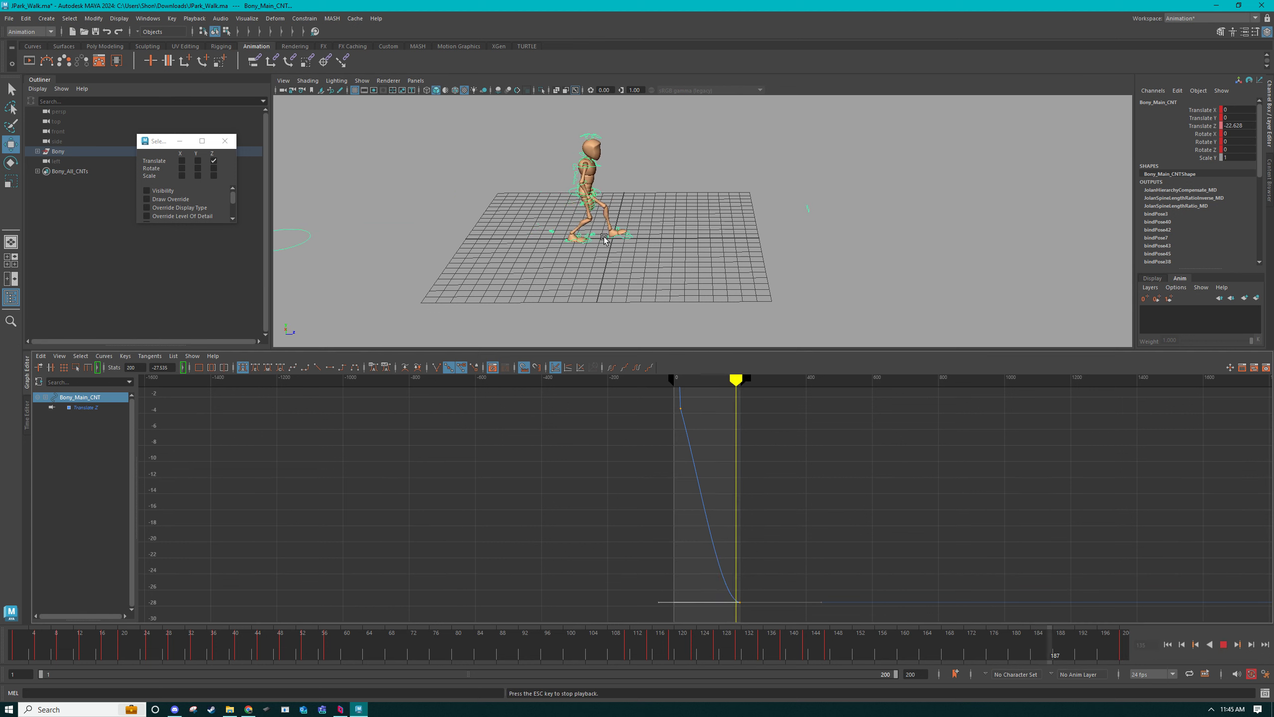
key("Escape")
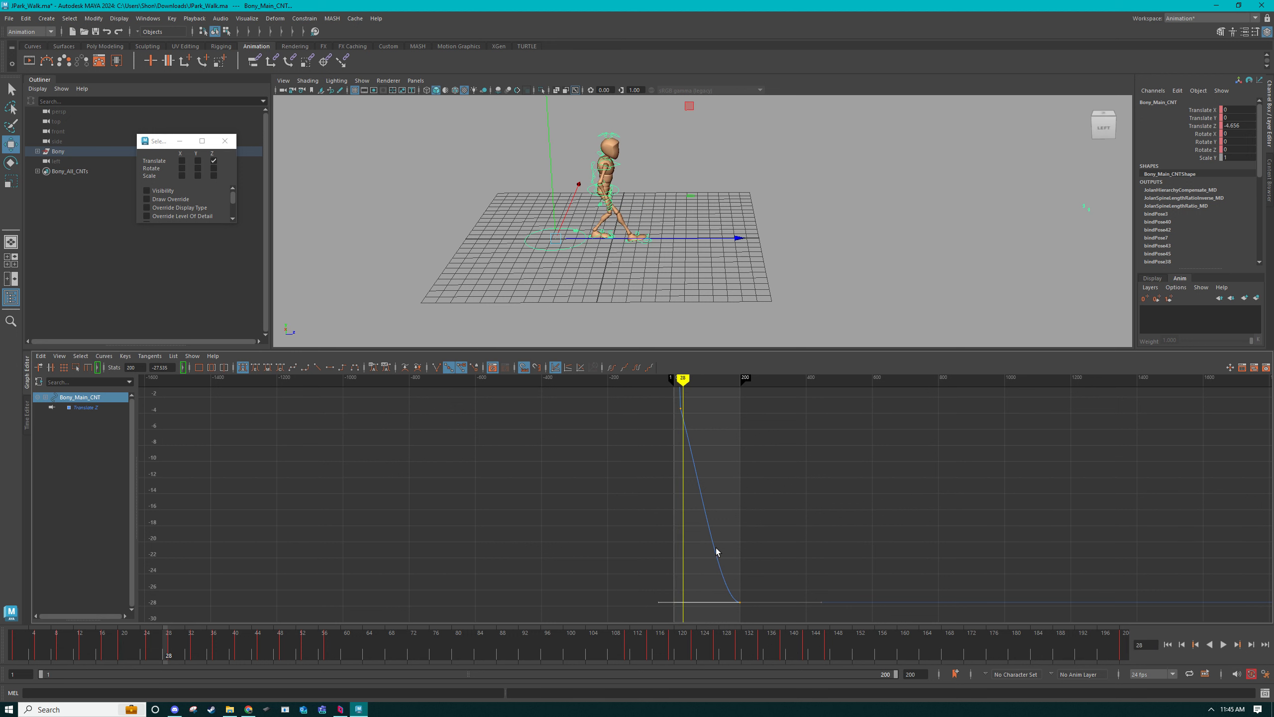
Delete the main control's Translate Z keys between frames 1 and 20, and play the animation from frame 1.
middle_click_drag(641, 468, 719, 611, "alt")
right_click_drag(748, 511, 832, 526, "alt")
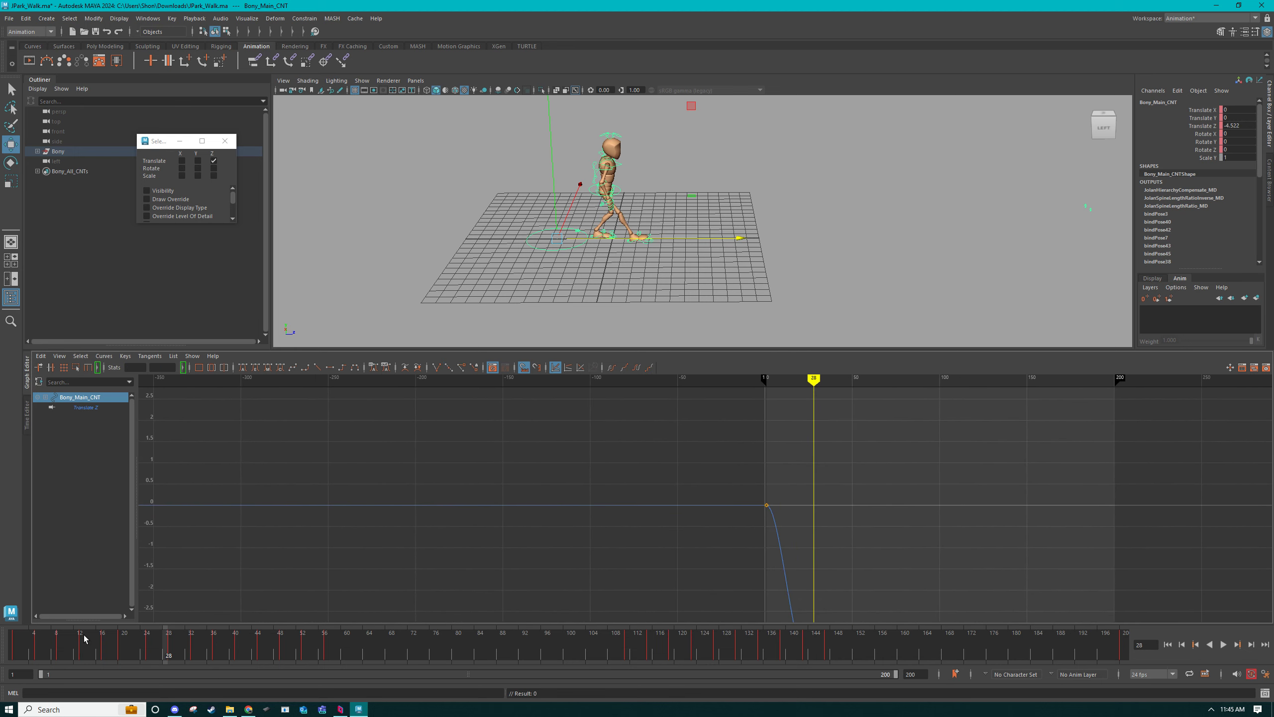
left_click(13, 641)
key("alt+v")
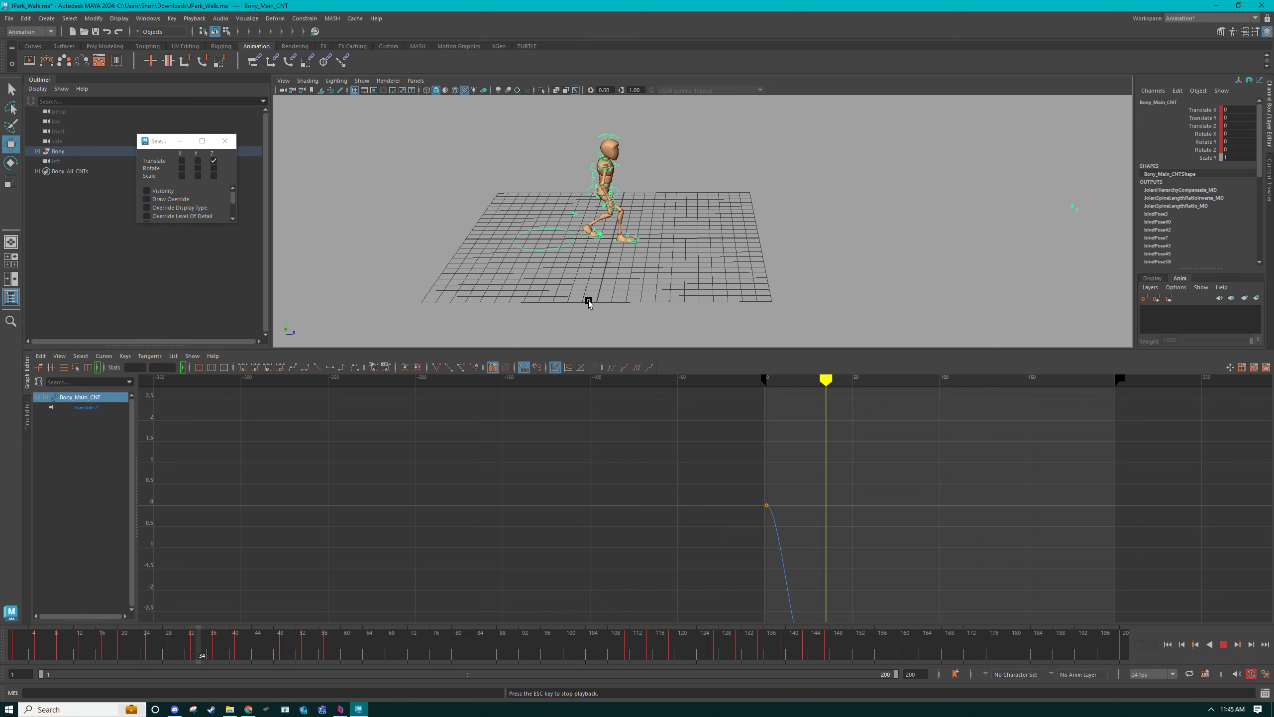
Replay the walk from frame 1 and examine the feet more closely from a three-quarter angle.
left_click(12, 641)
key("alt+v")
key("alt+v")
right_click_drag(660, 260, 928, 316, "alt")
left_click_drag(745, 270, 721, 259, "alt")
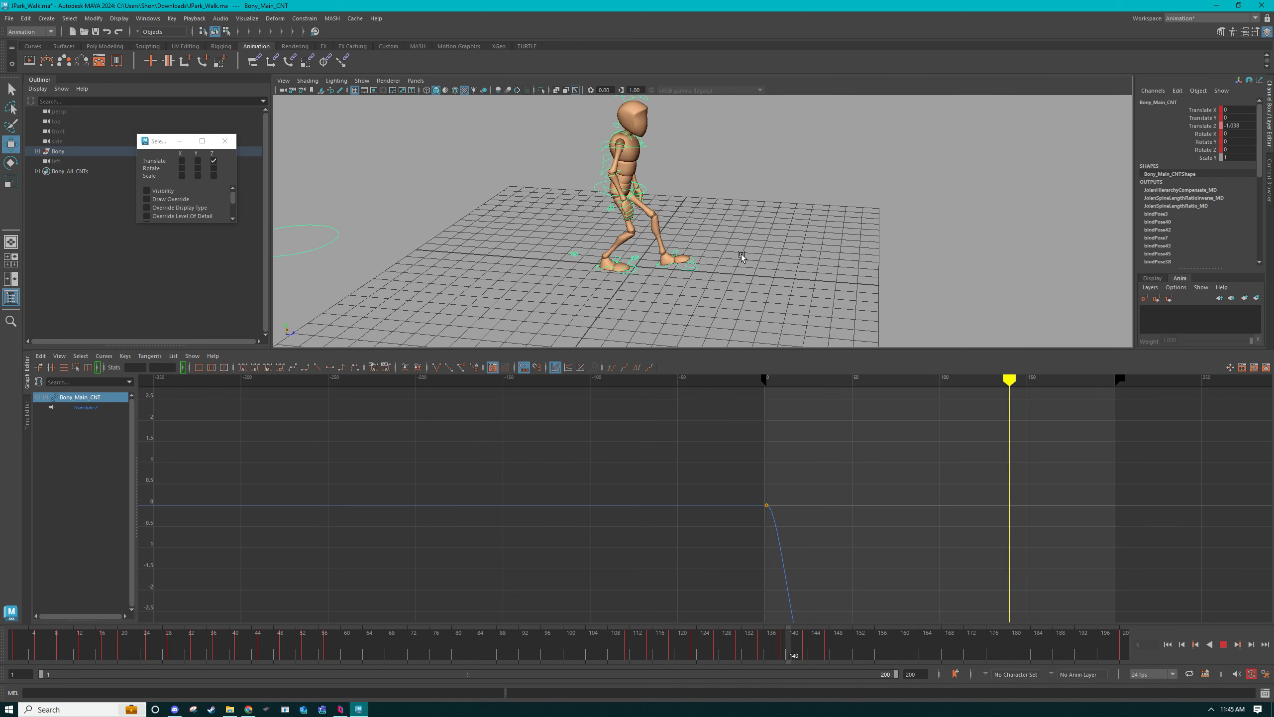
Hide the rig controls and replay the walk to check the feet against the main control's backward motion.
key("alt+1")
key("alt+1")
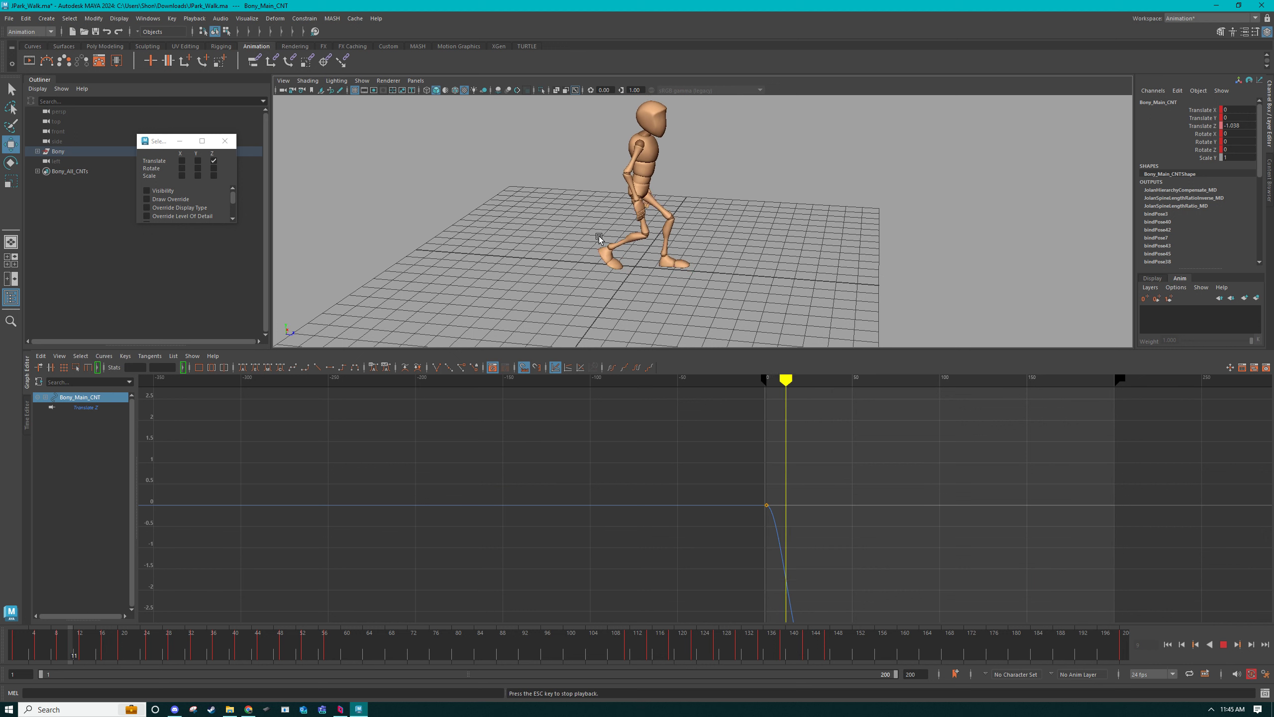
key("Escape")
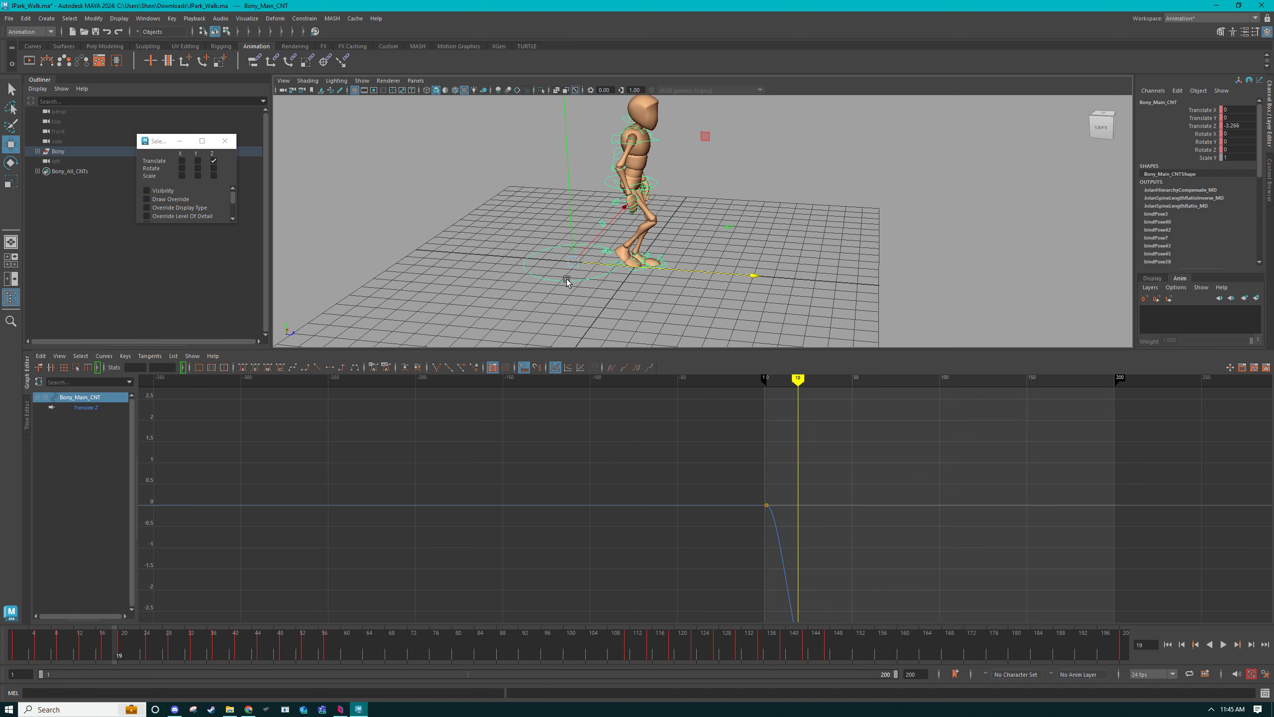
left_click_drag(553, 272, 539, 228)
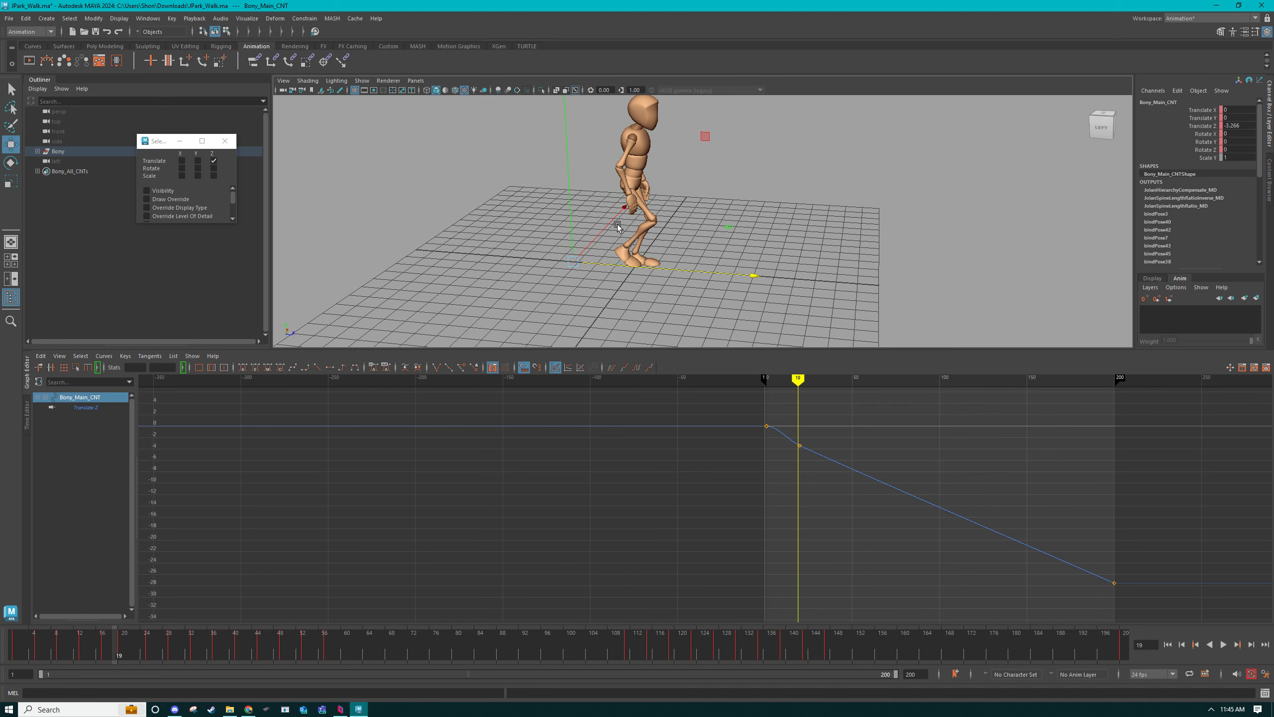
Tilt the tangent of the main control's frame 1 Translate Z key downward so the curve descends immediately instead of easing in.
left_click_drag(165, 644, 44, 630)
left_click_drag(777, 461, 777, 461)
scroll(746, 458, "up", 6)
middle_click_drag(878, 432, 514, 572, "alt")
middle_click_drag(718, 506, 741, 600, "alt")
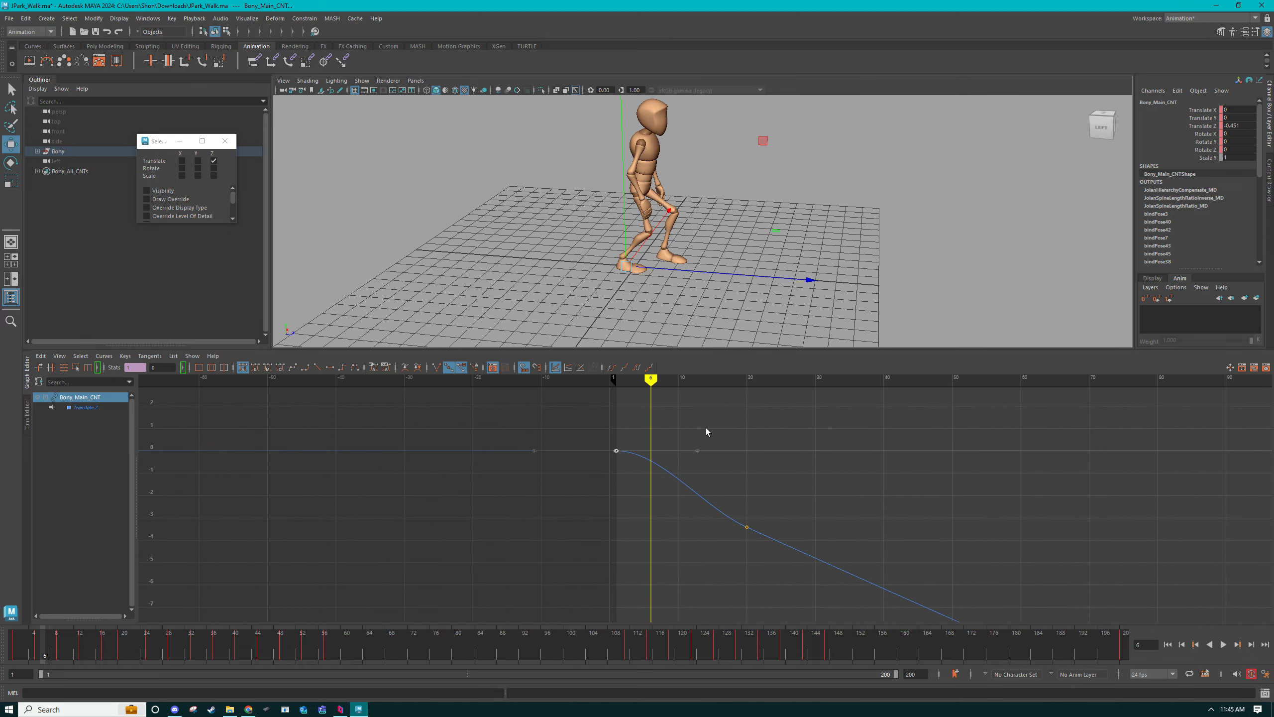
left_click_drag(734, 477, 732, 472)
middle_click_drag(726, 435, 728, 483)
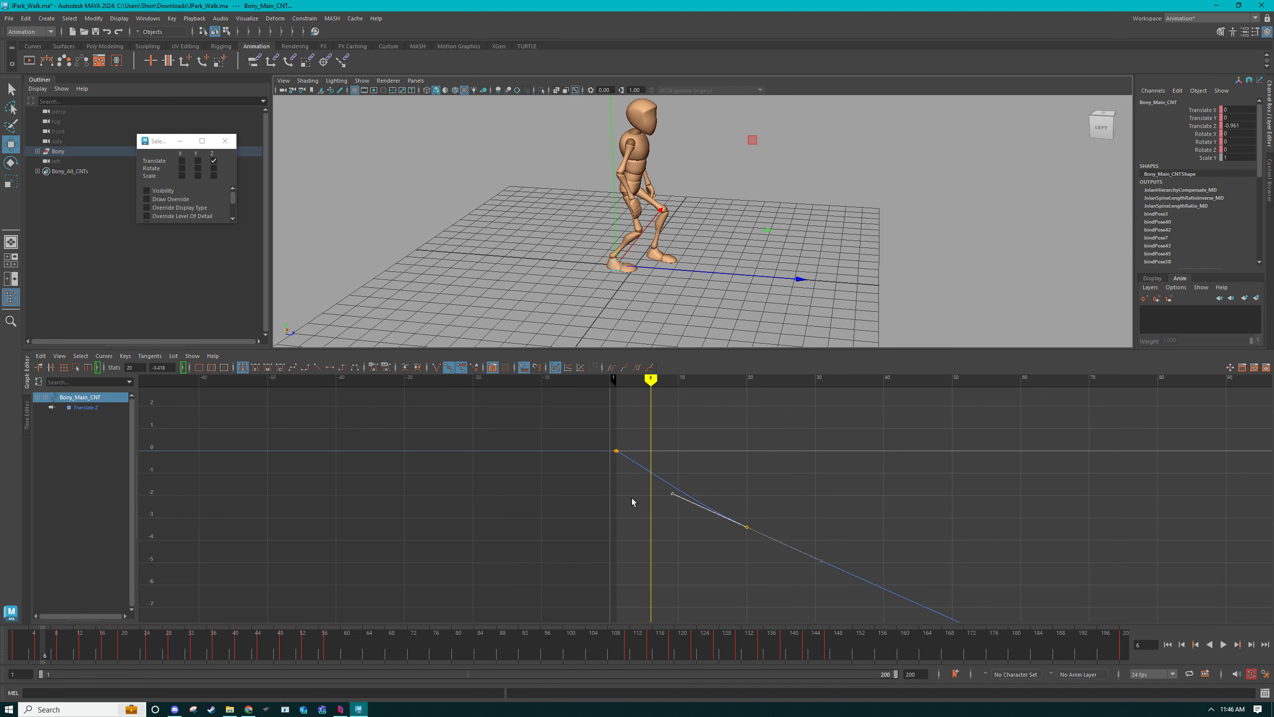
Give the main control's frame 20 Translate Z key a linear tangent on the side facing frame 1.
right_click_drag(999, 482, 862, 518, "alt")
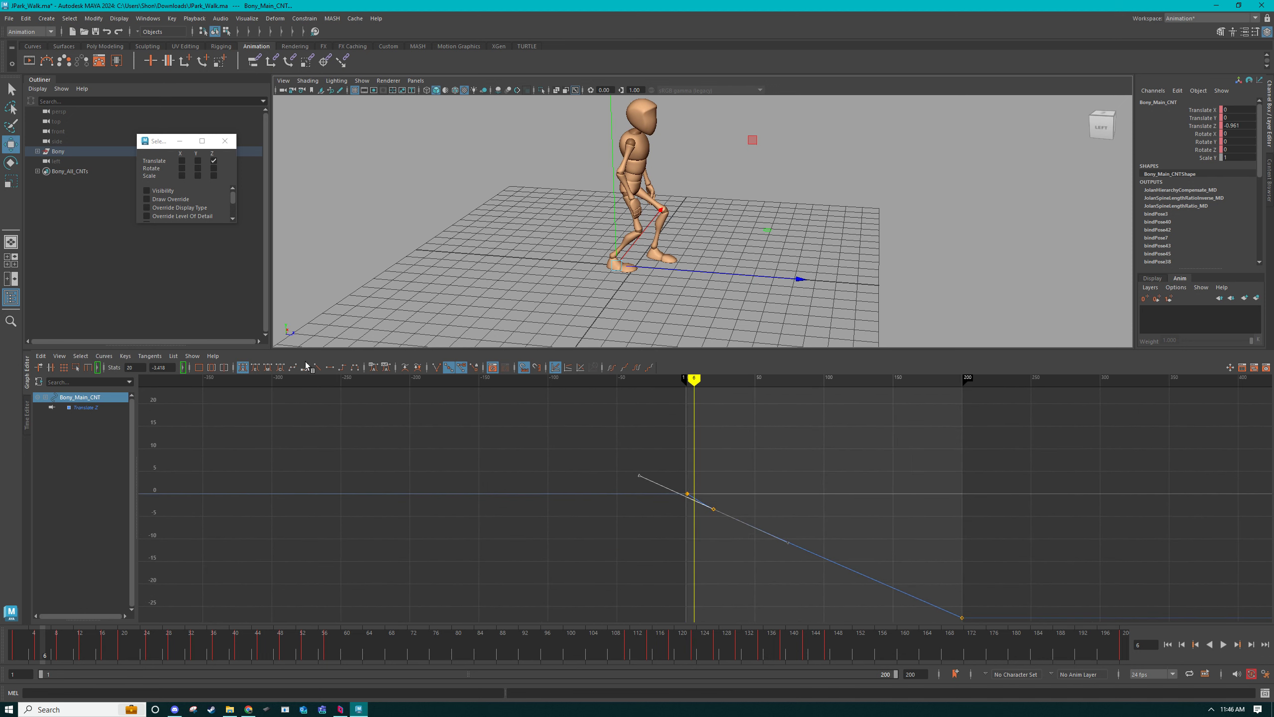
left_click(318, 368)
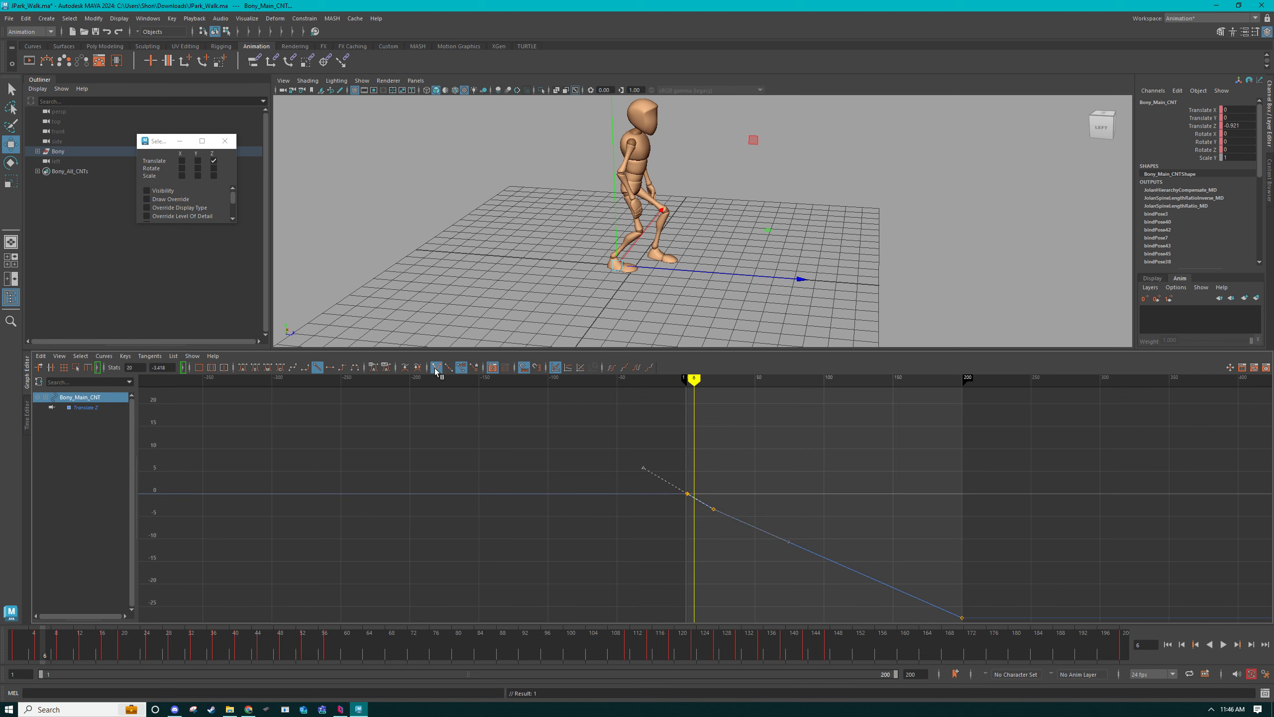
key("f")
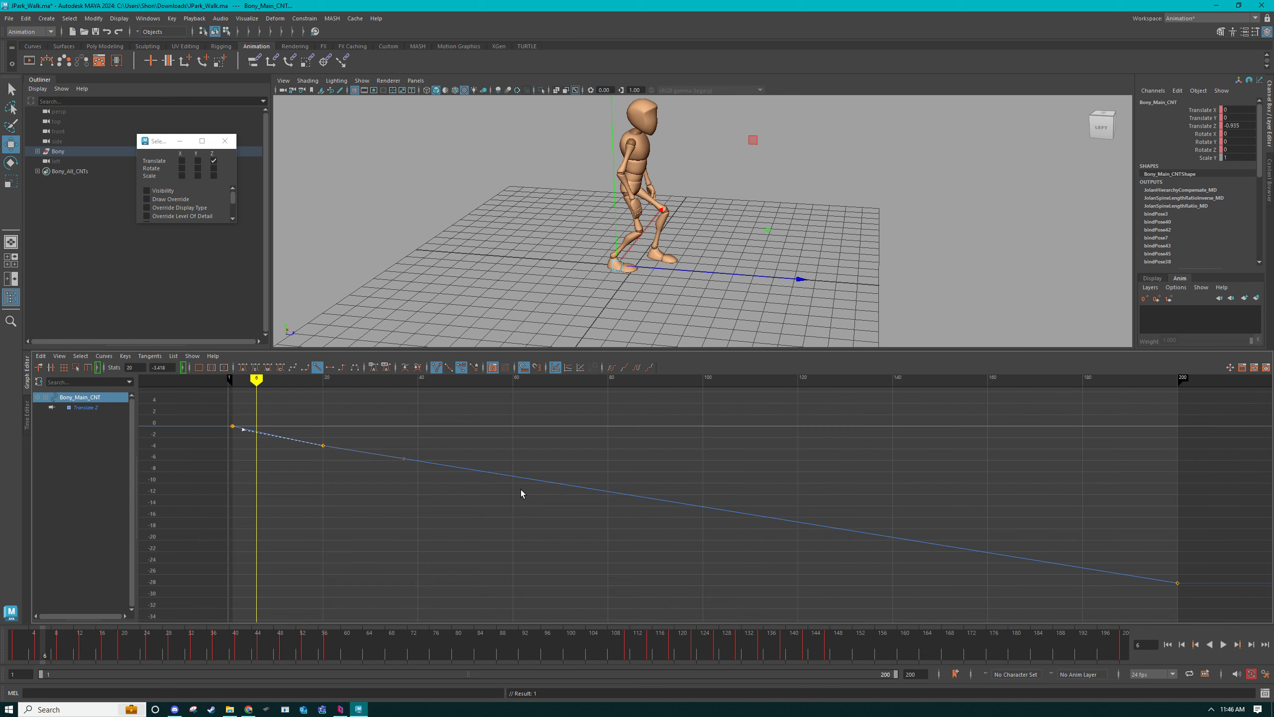
middle_click_drag(328, 441, 547, 497, "alt")
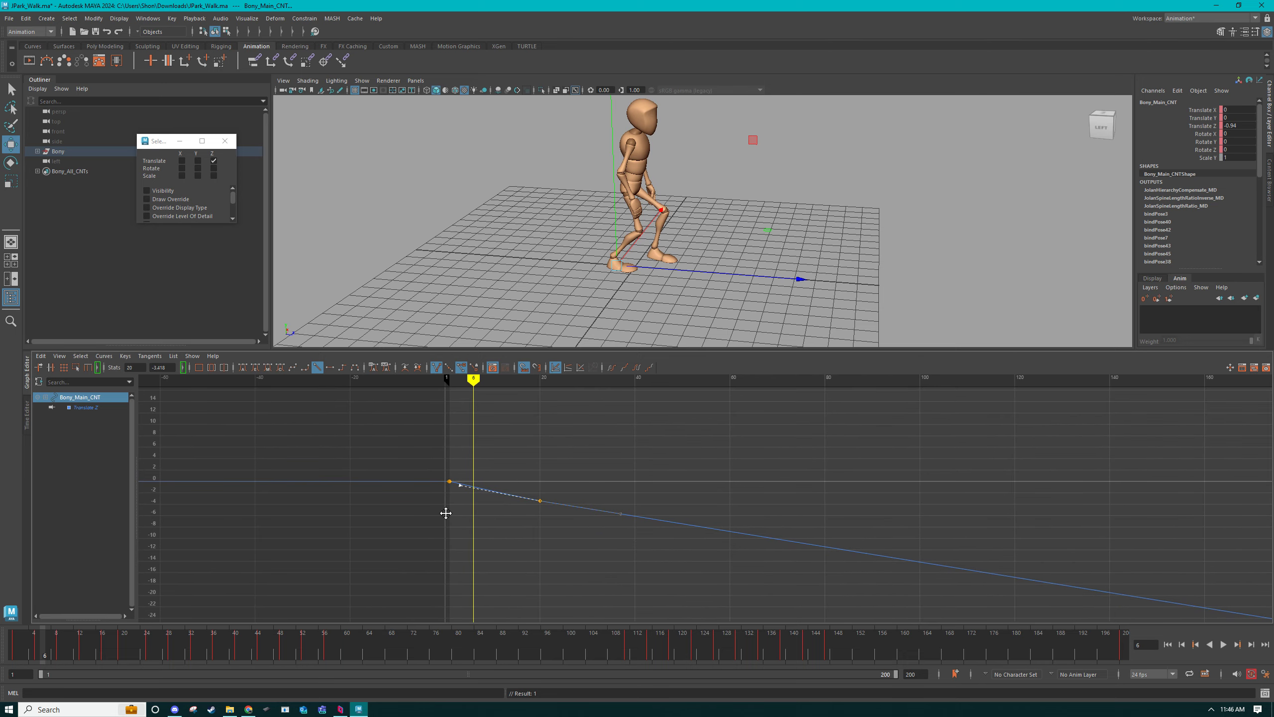
Angle the outgoing tangent of the main control's frame 1 Translate Z key slightly steeper.
left_click_drag(467, 509, 468, 508)
key("f")
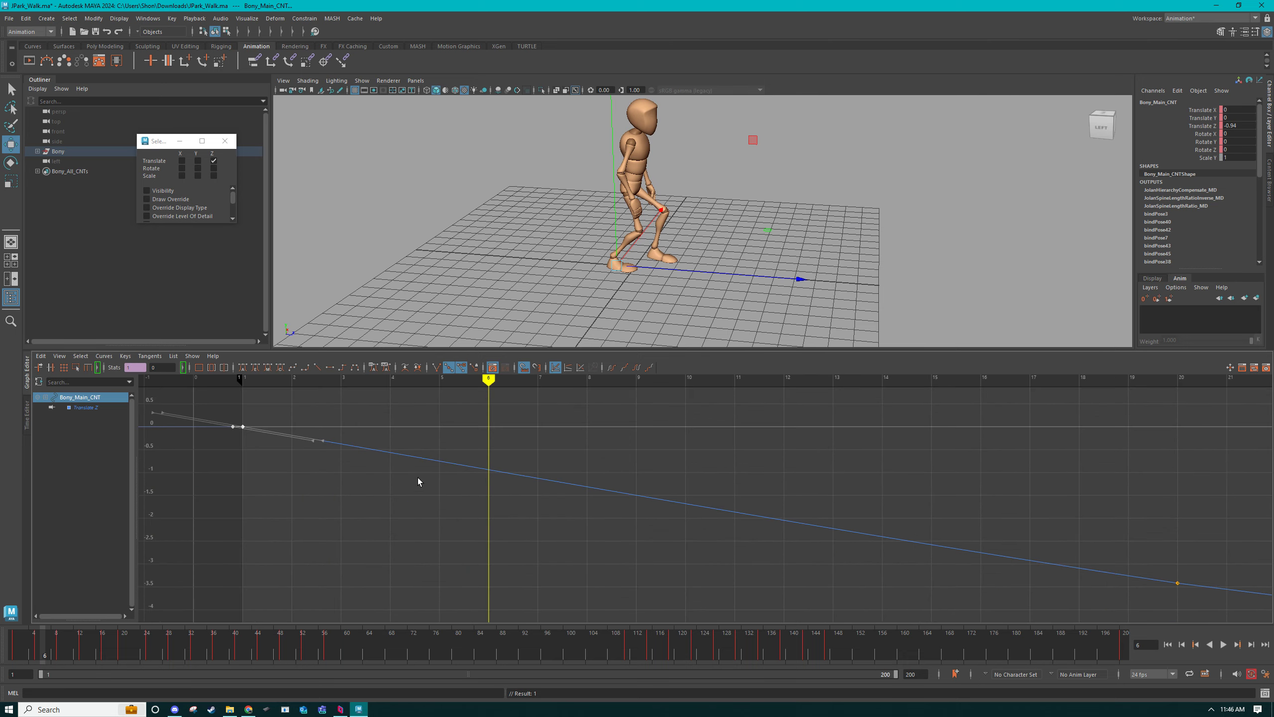
scroll(595, 492, "down", 5)
left_click_drag(563, 457, 563, 457)
middle_click_drag(631, 460, 603, 458, "alt")
left_click_drag(566, 443, 523, 483)
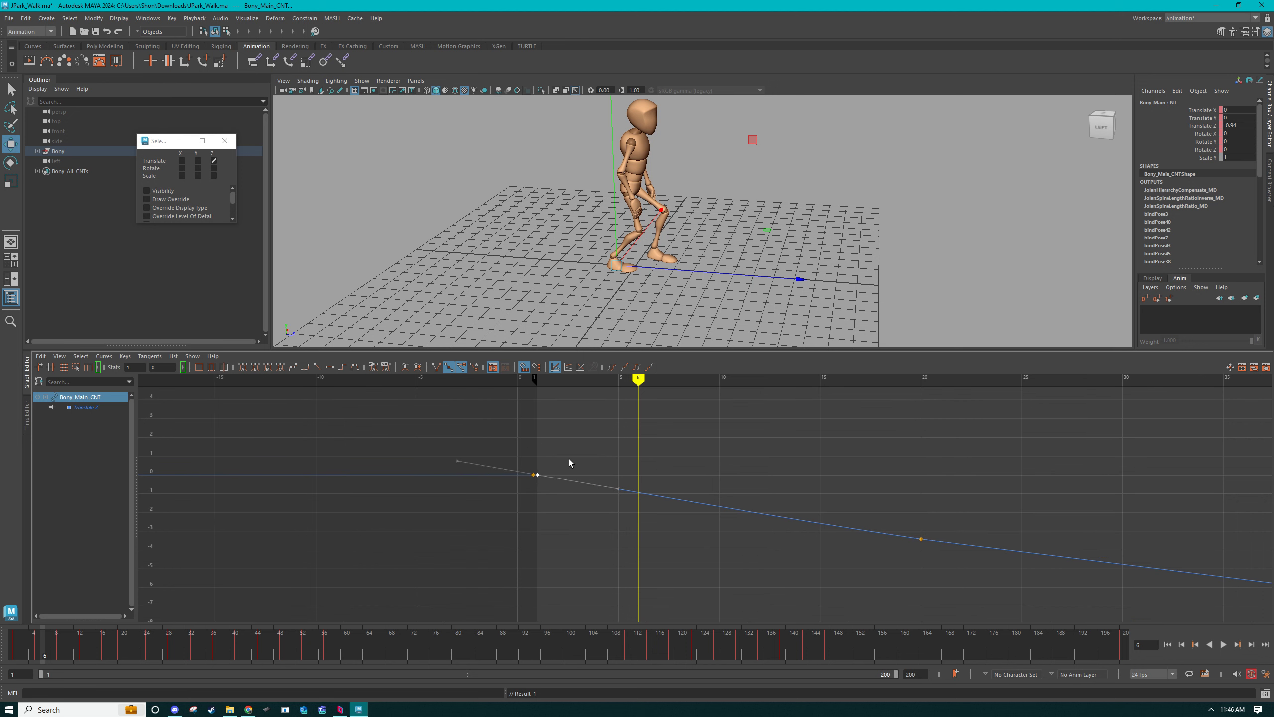
middle_click_drag(657, 466, 659, 467)
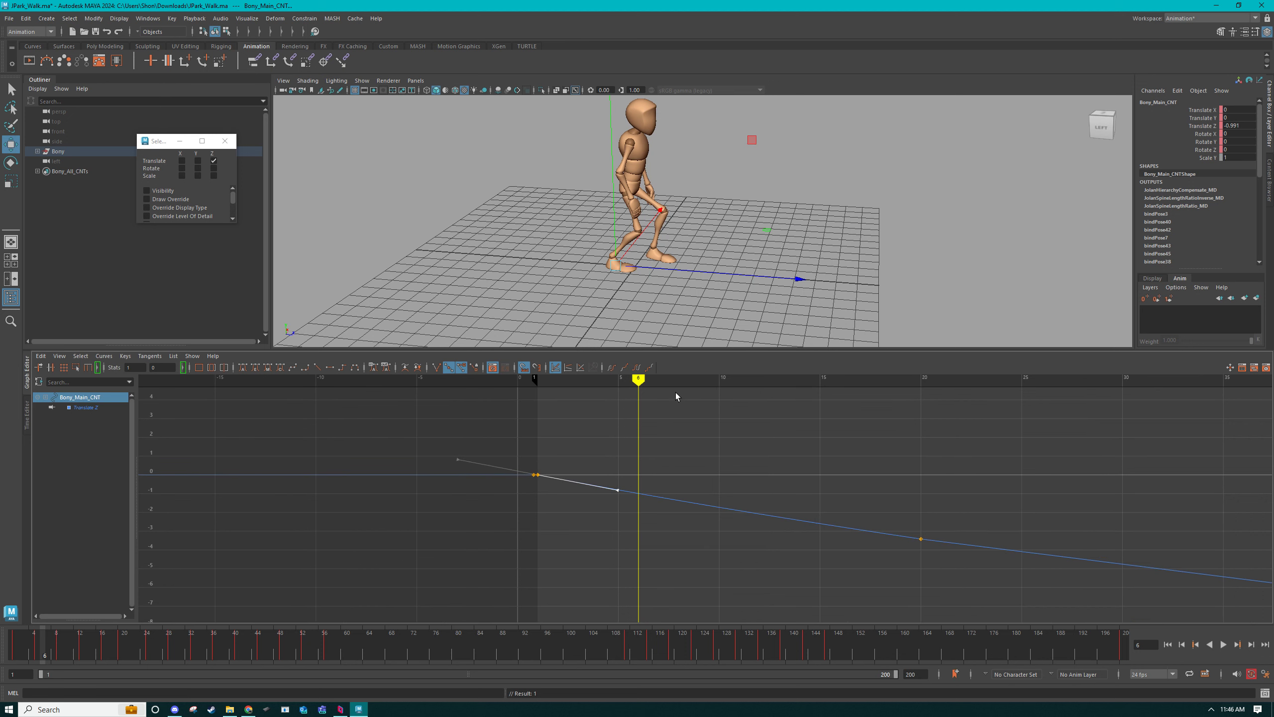
Replay the walk from frame 1 and examine the feet up close from the side for sliding.
key("alt+v")
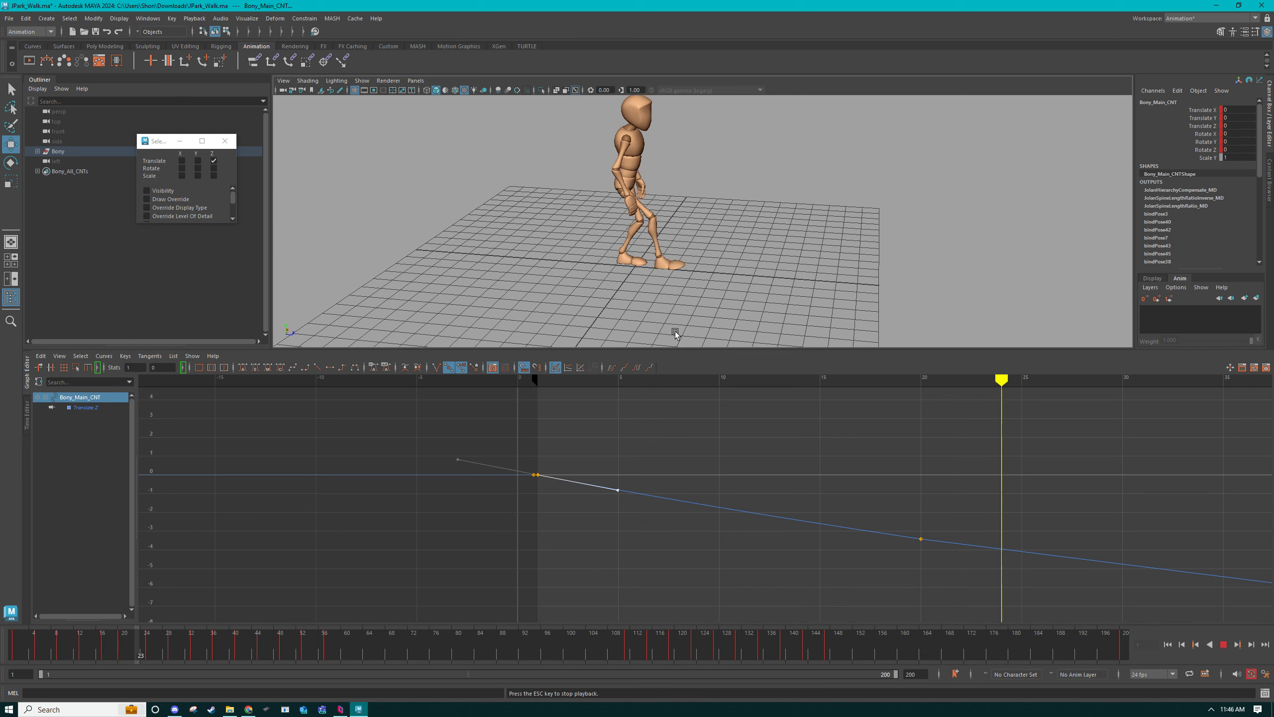
left_click_drag(644, 435, 574, 545)
left_click_drag(1001, 604, 1001, 604)
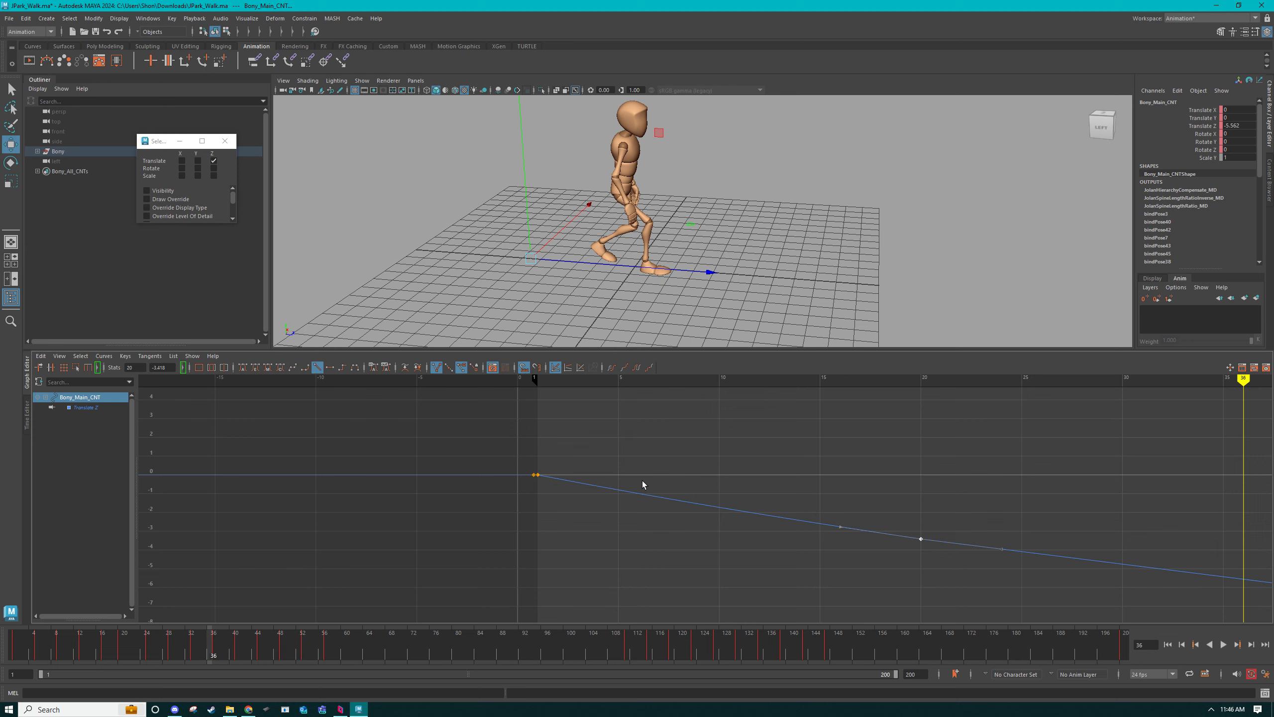
left_click(12, 647)
key("alt+v")
key("alt+v")
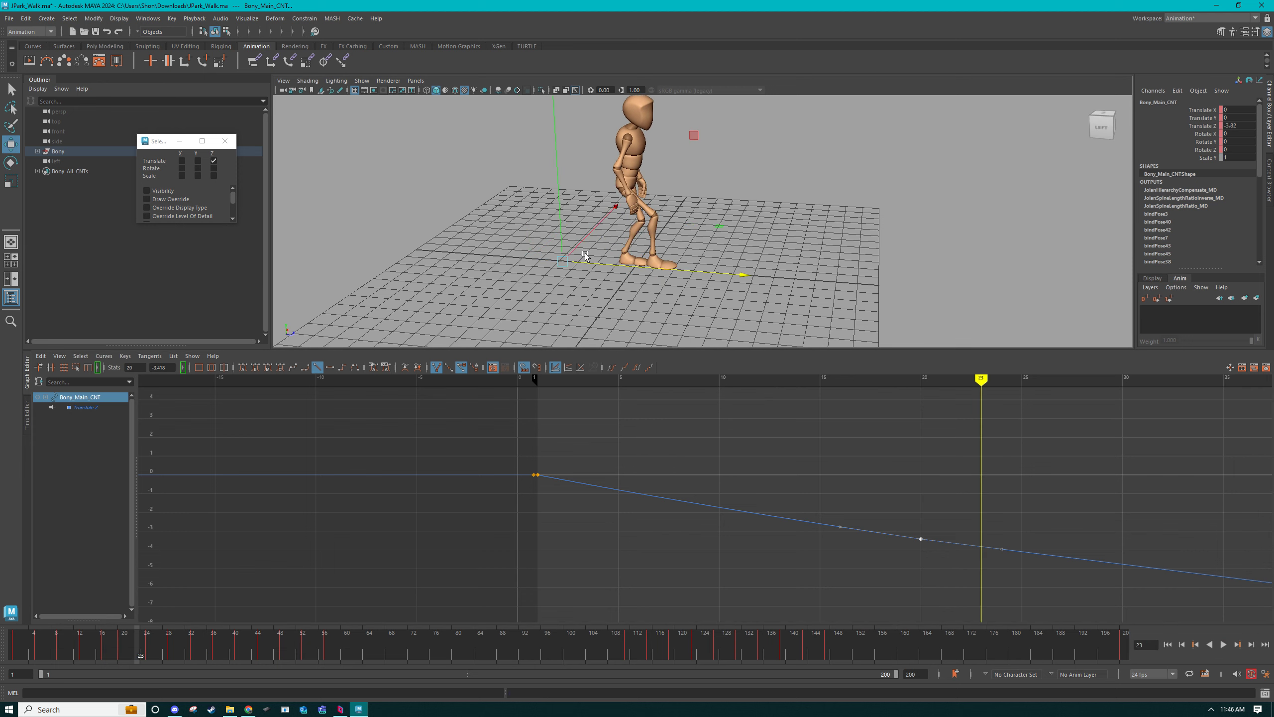
right_click_drag(582, 253, 719, 267, "alt")
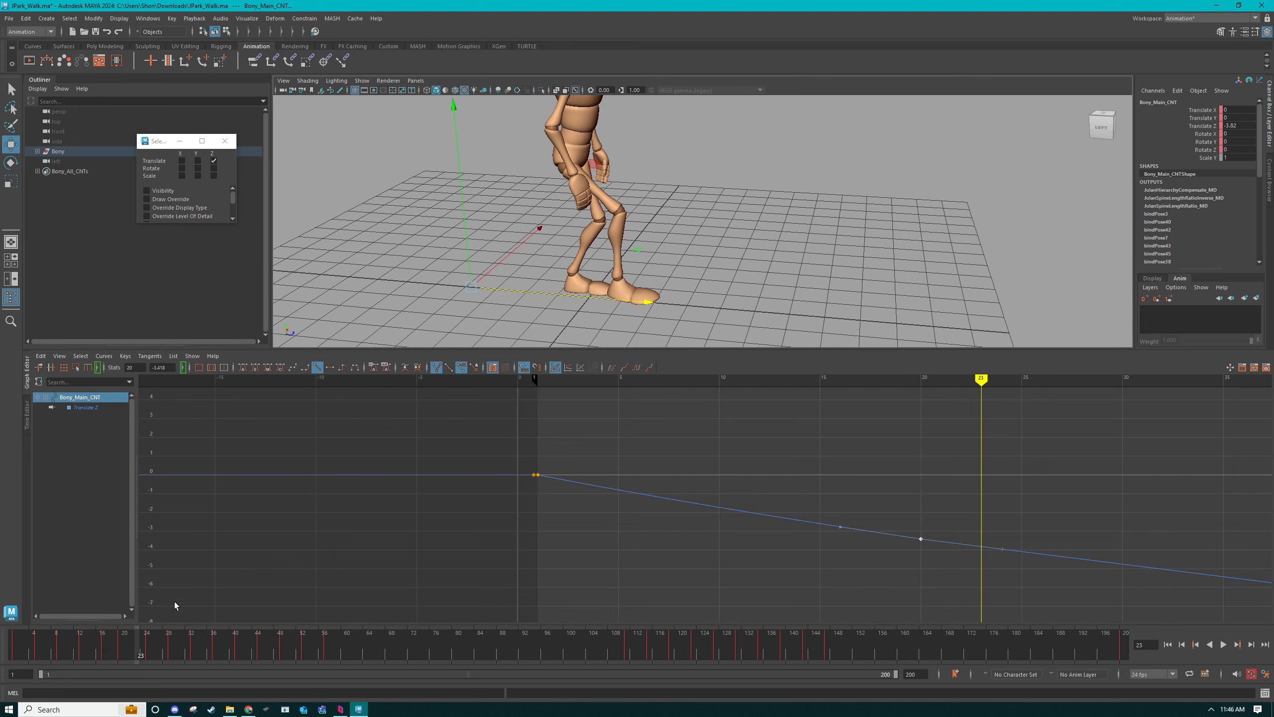
left_click_drag(40, 646, 12, 645)
key("alt+v")
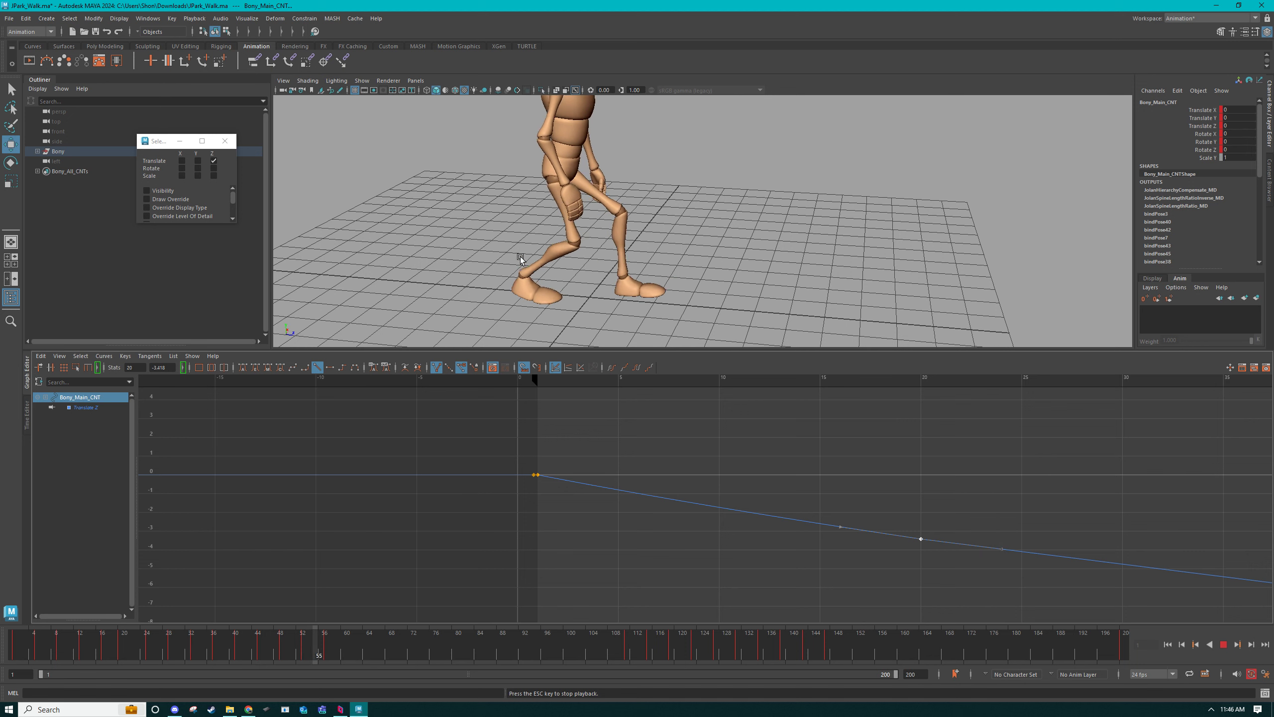
left_click_drag(753, 119, 777, 118, "alt")
left_click_drag(695, 238, 685, 219, "alt")
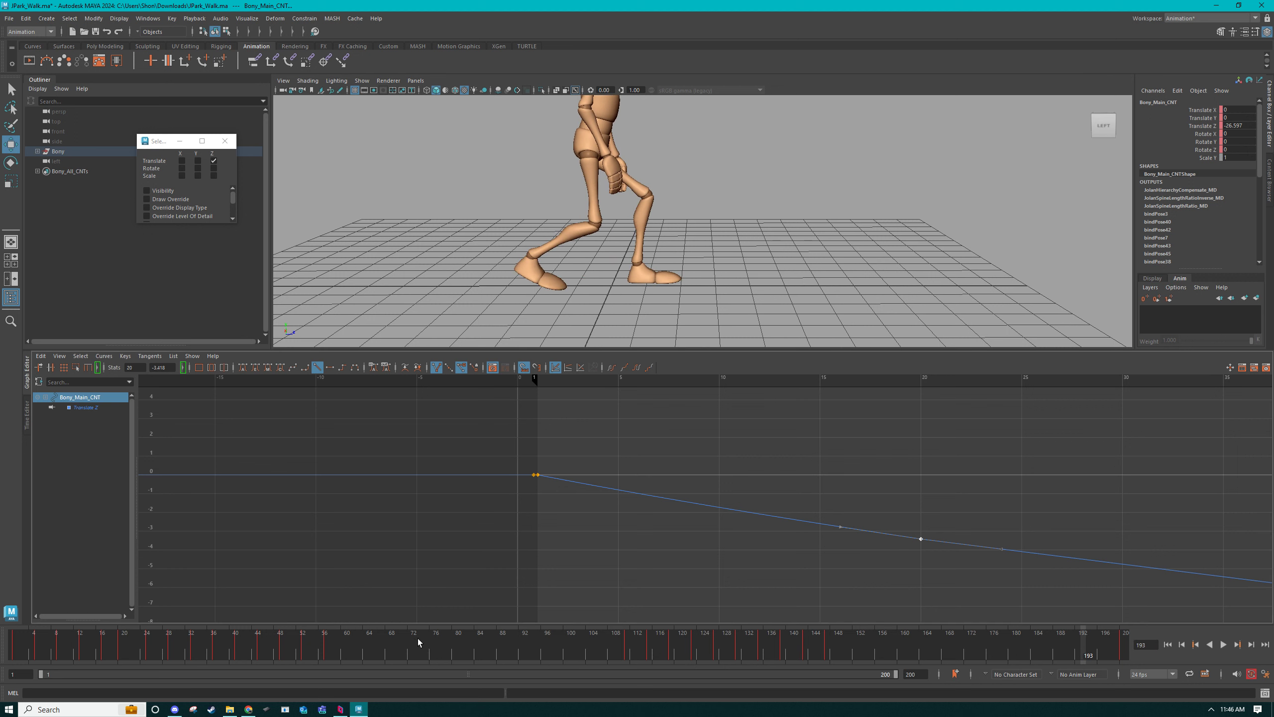
key("Escape")
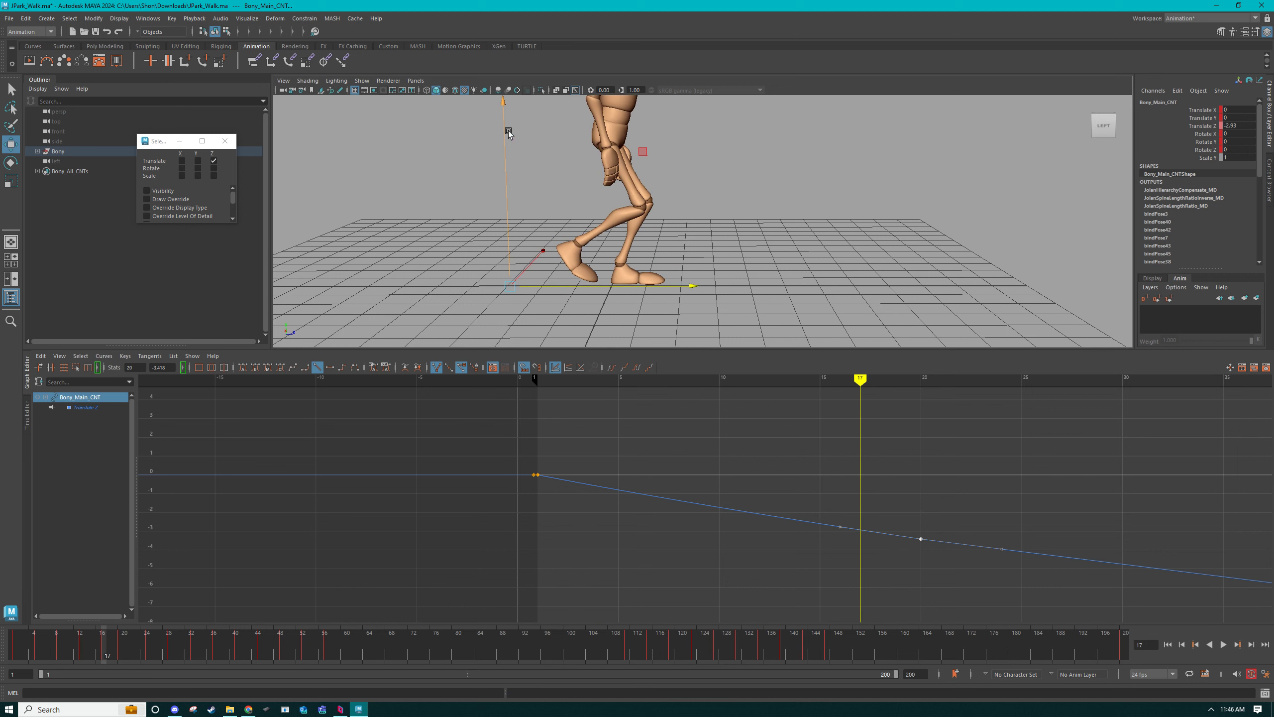
Apply auto tangents to the root control's Translate Z keys at frames 5, 9, 13 and 17 to smooth its forward motion.
left_click_drag(549, 115, 572, 139)
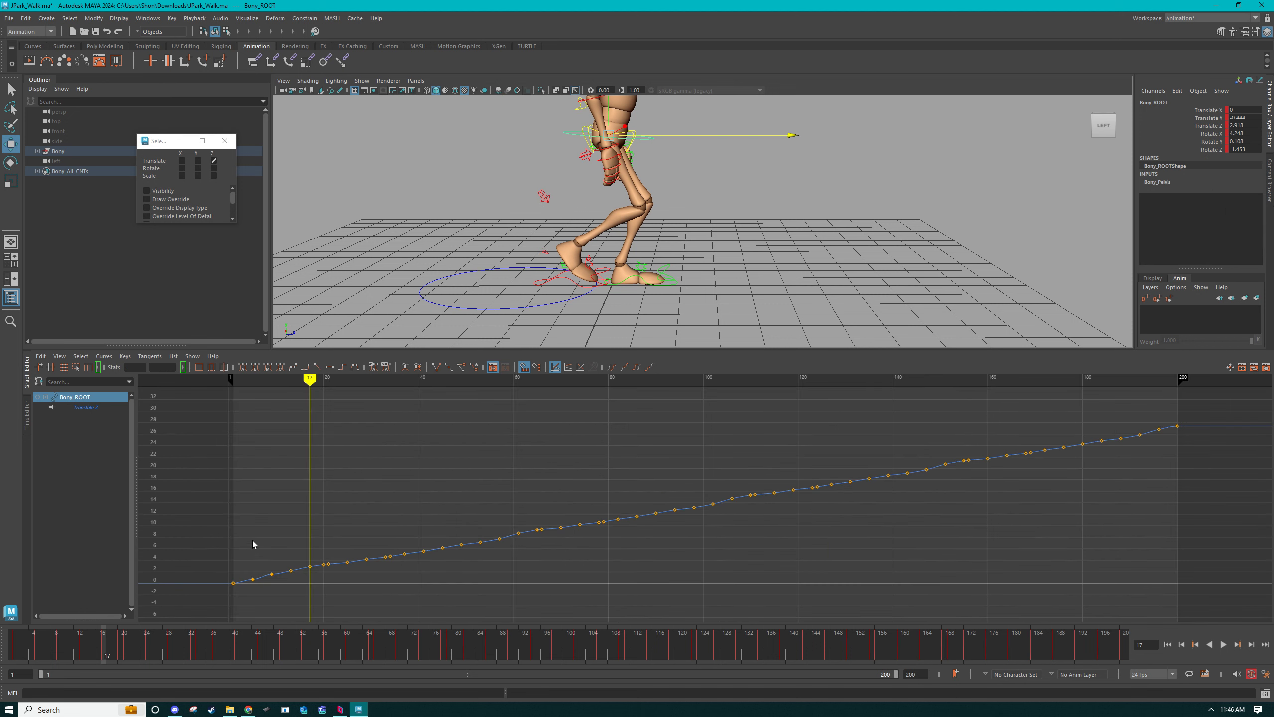
left_click_drag(306, 601, 307, 599)
key("f")
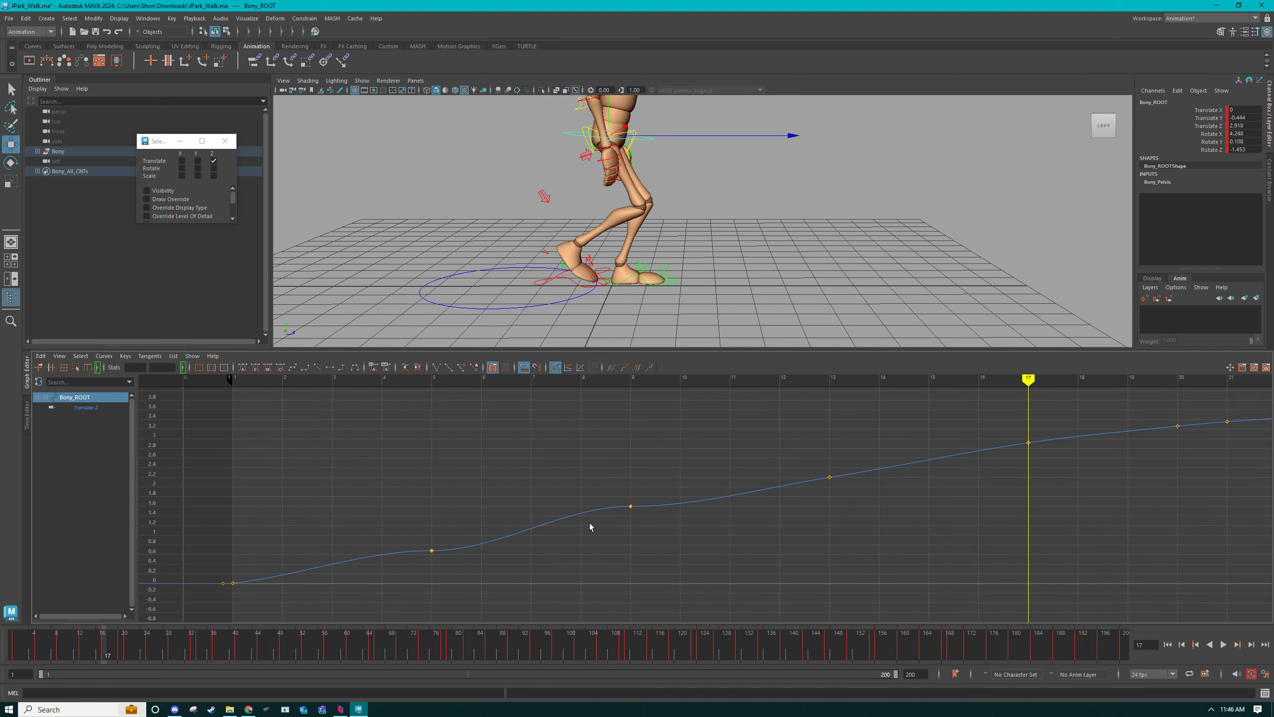
left_click_drag(420, 442, 715, 607)
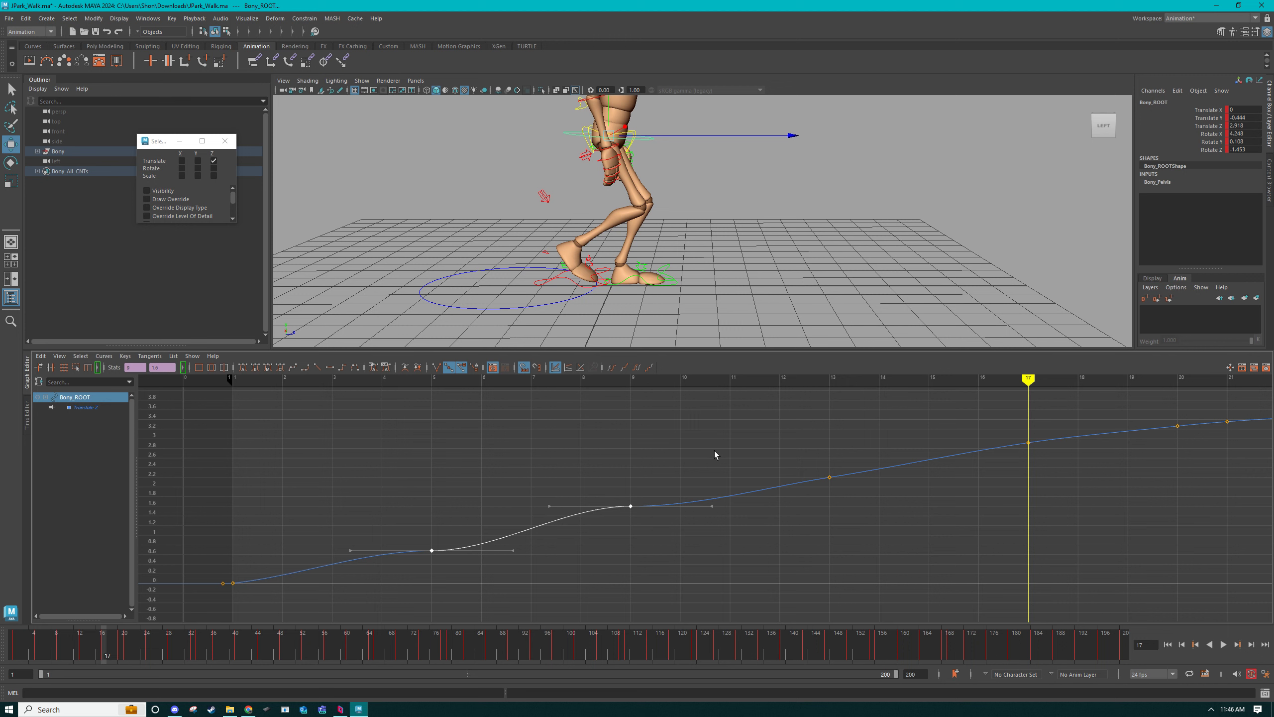
left_click_drag(782, 476, 306, 612)
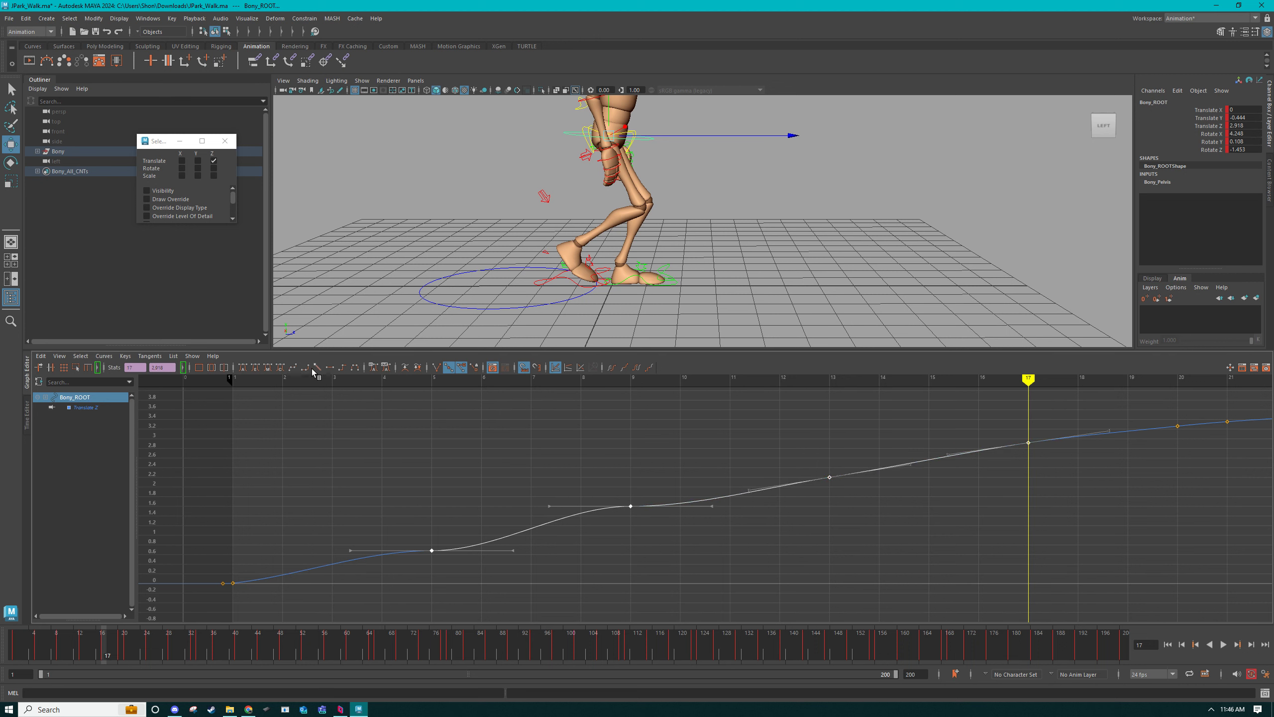
left_click(242, 368)
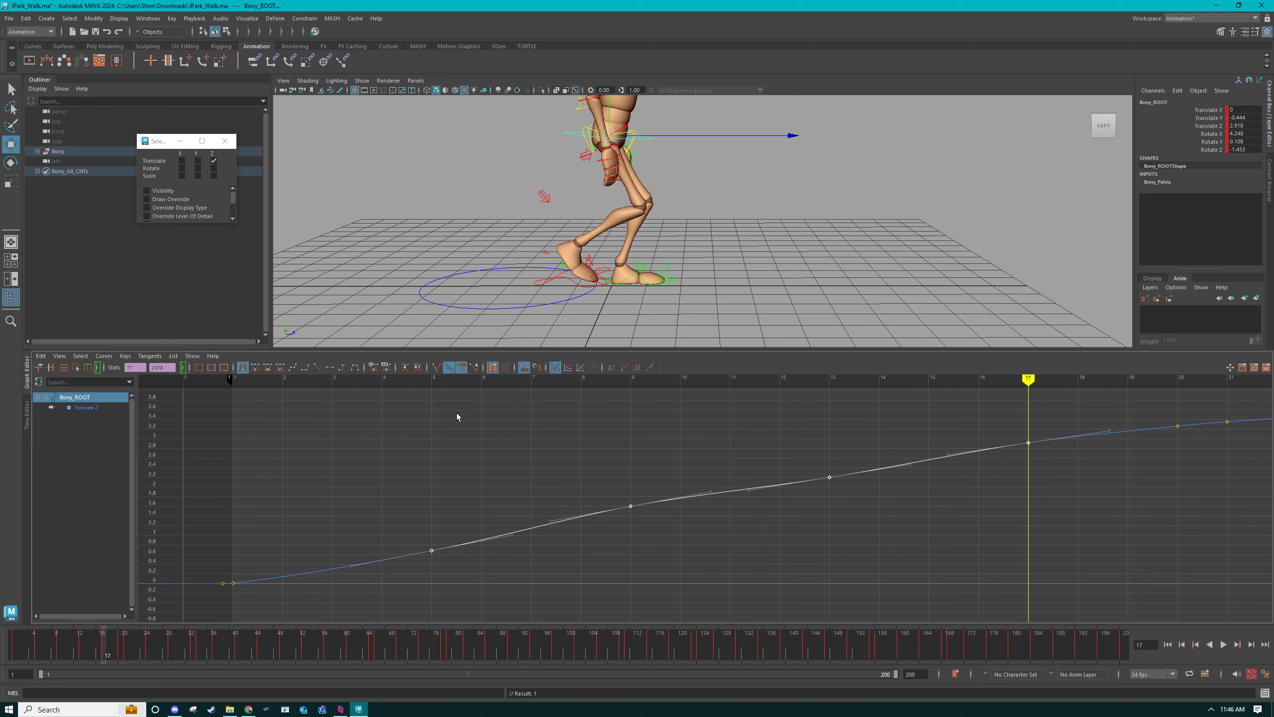
Examine the remaining length of the root control's Translate Z curve for uneven spots.
left_click_drag(666, 523, 667, 525)
right_click_drag(873, 443, 865, 443, "alt")
middle_click_drag(1203, 456, 874, 464, "alt")
right_click_drag(873, 464, 834, 461, "alt")
middle_click_drag(804, 460, 58, 523, "alt")
middle_click_drag(778, 474, 1174, 381, "alt")
middle_click_drag(345, 405, 627, 408, "alt")
Collapse the Graph Editor and replay the walk from frame 1 in the enlarged viewport from a three-quarter angle.
left_click_drag(782, 263, 736, 270, "alt")
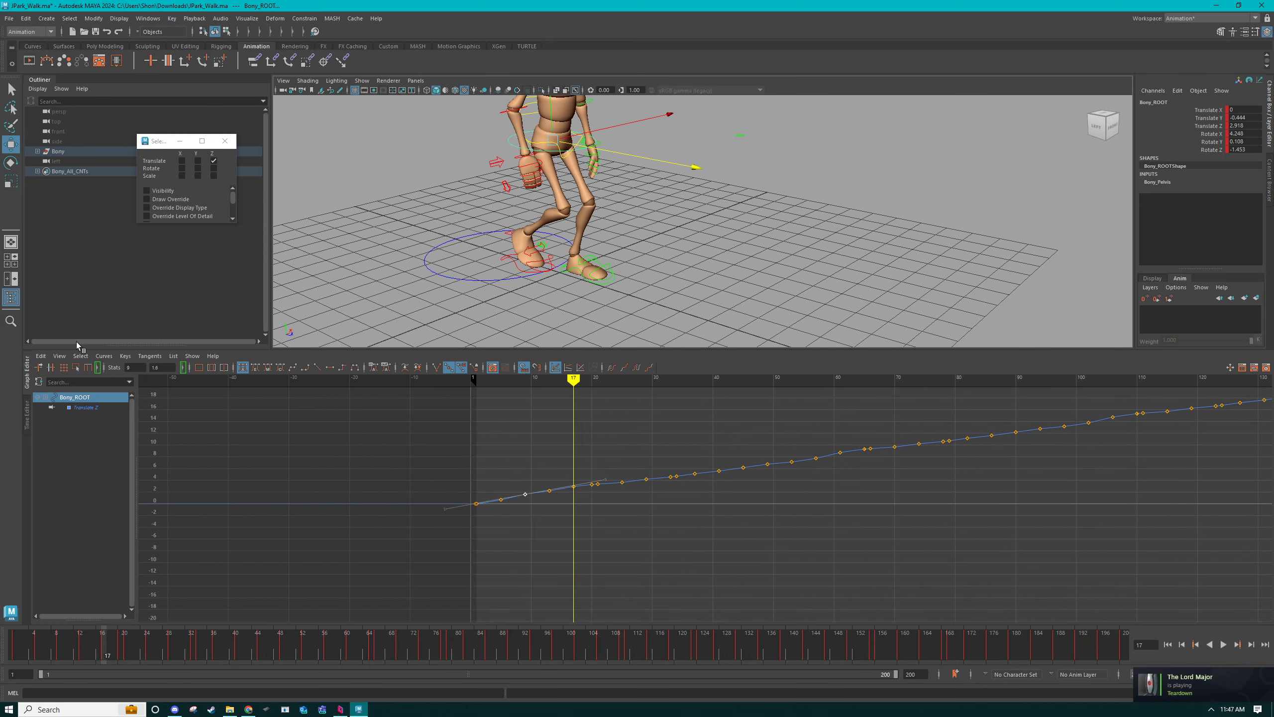
left_click(26, 372)
key("alt+v")
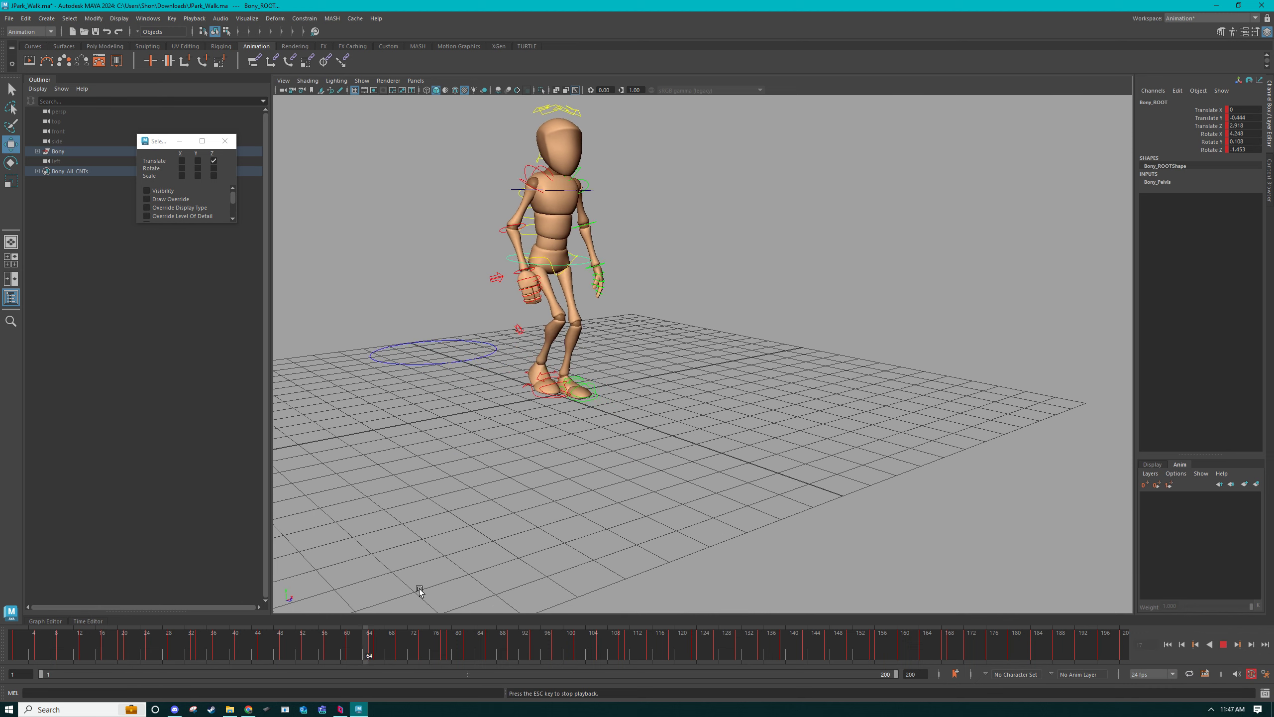
key("Escape")
key("alt+shift+v")
key("alt+v")
key("Escape")
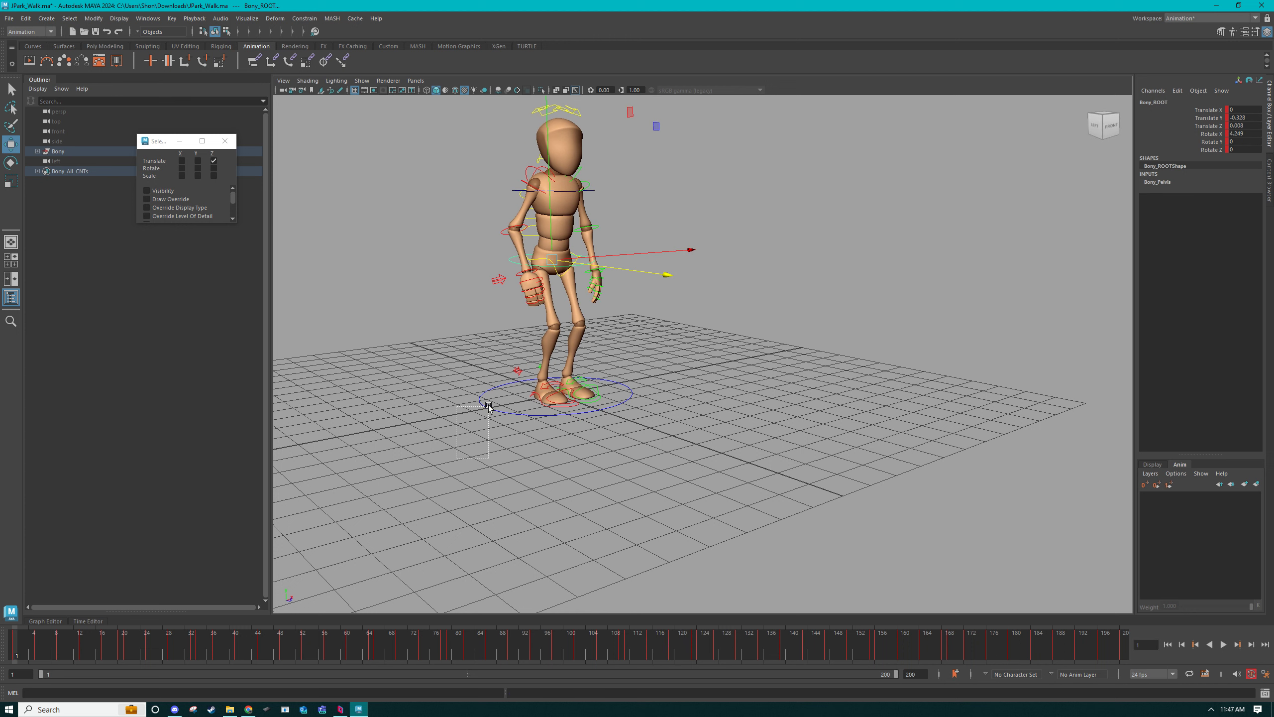
Select the main control, play the walk in place, and return to frame 1.
left_click_drag(488, 408, 519, 405)
left_click_drag(381, 626, 598, 636)
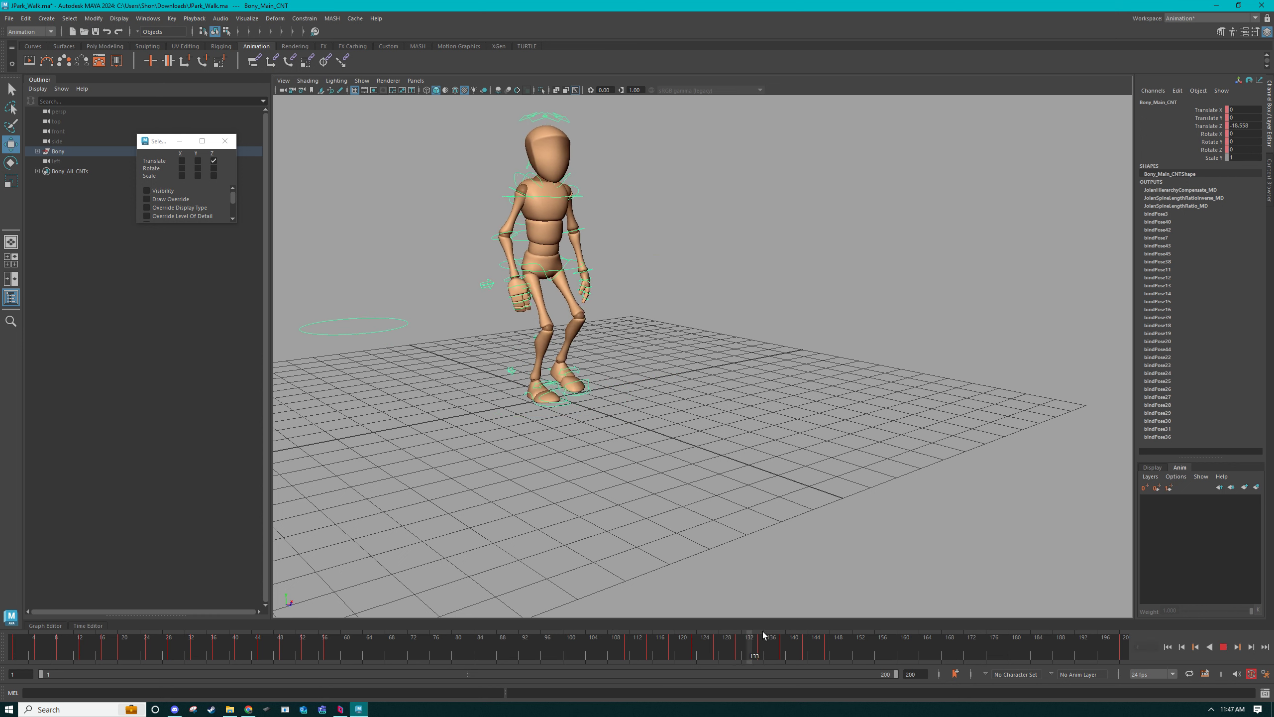
key("Escape")
key("alt+z")
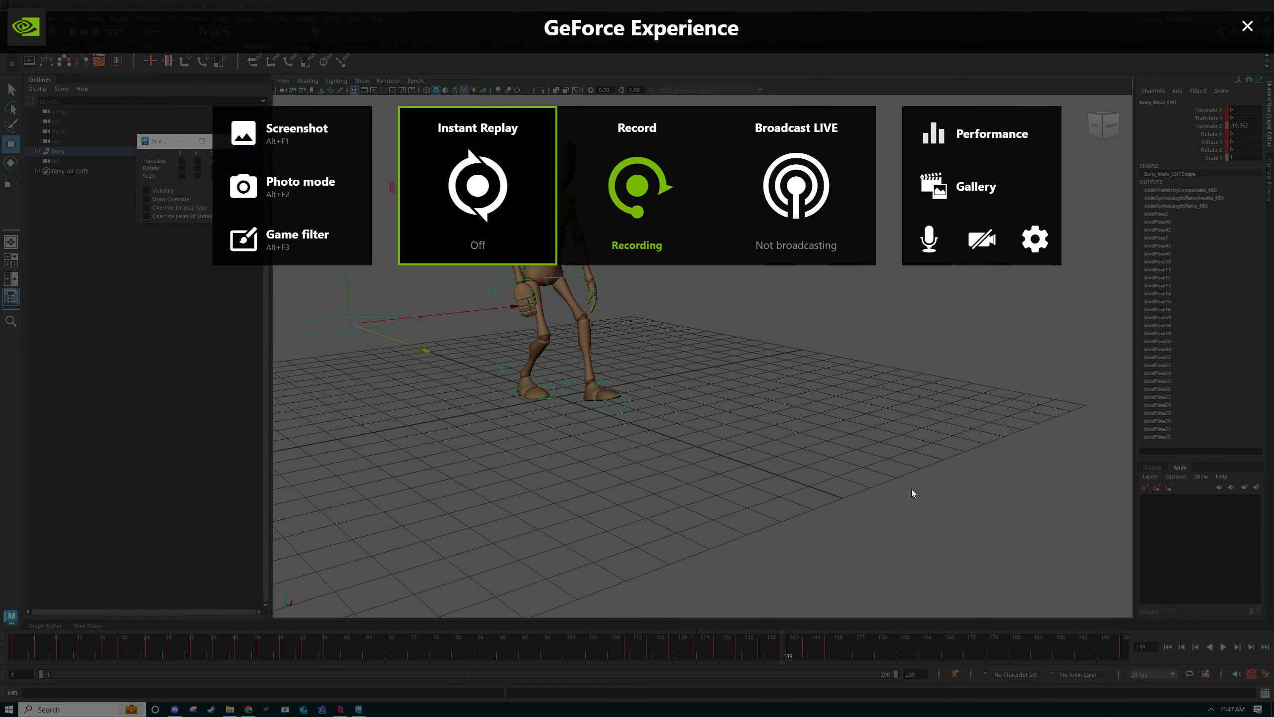
key("alt+z")
key("alt+v")
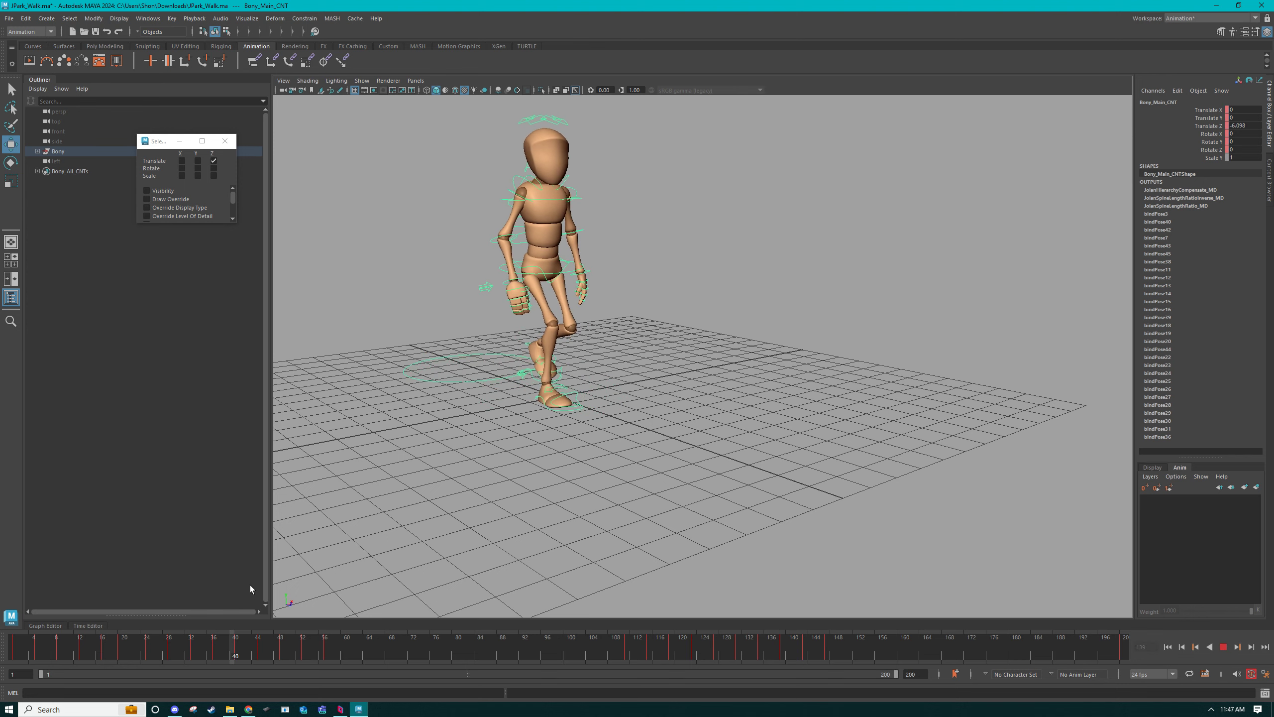
left_click_drag(890, 595, 15, 602)
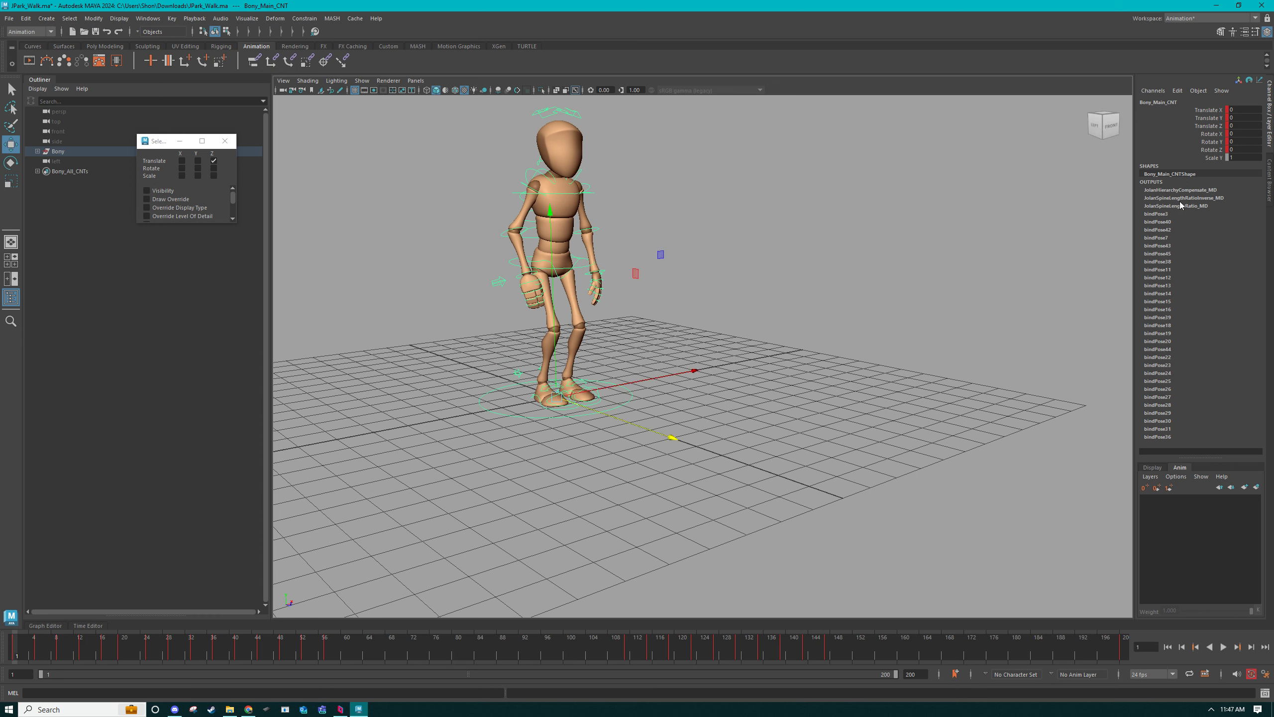
Mute the main control's Translate Z channel.
left_click(1209, 126)
right_click(1215, 126)
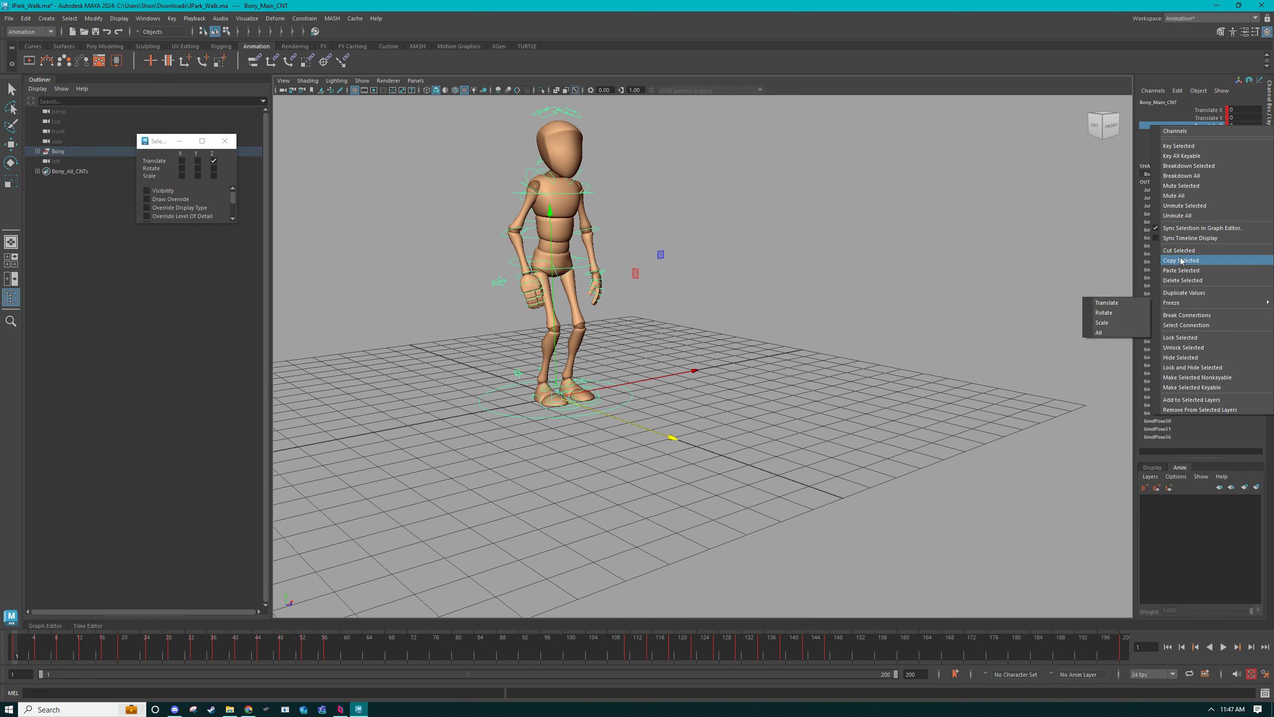
left_click(1190, 185)
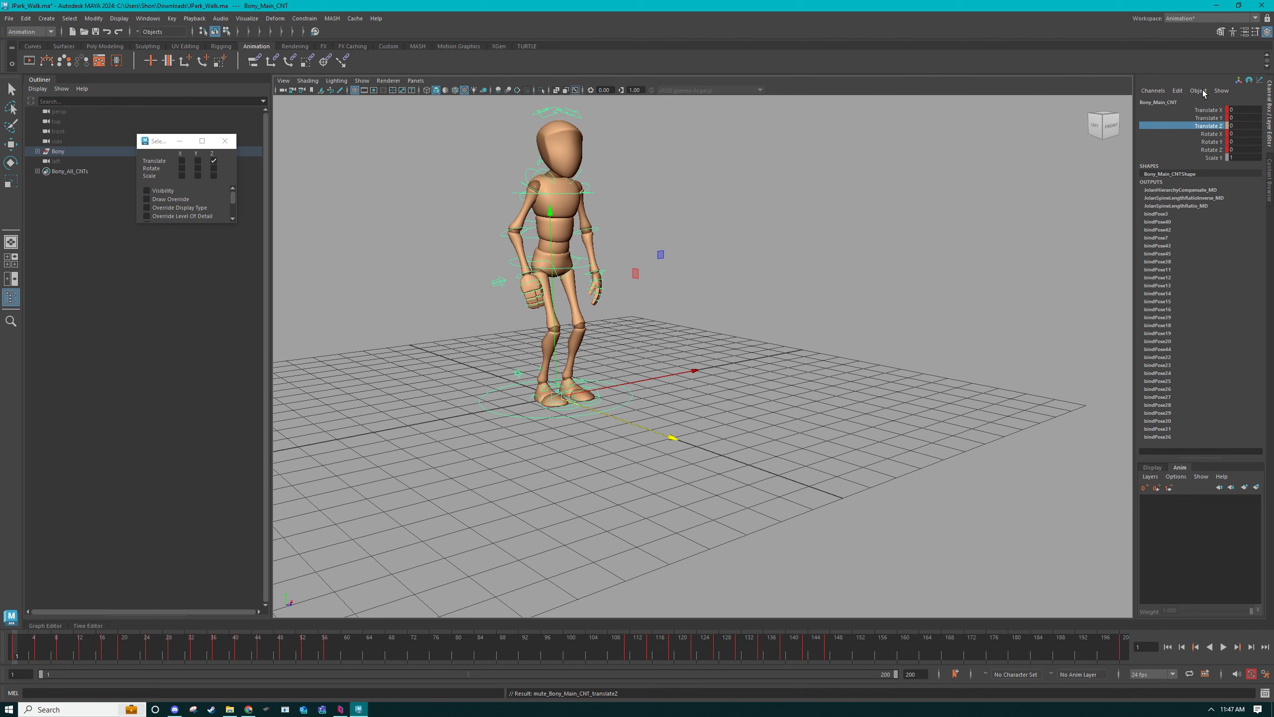
Play the animation from a wider view and examine the character's forward travel with the counter-animation muted.
key("alt+v")
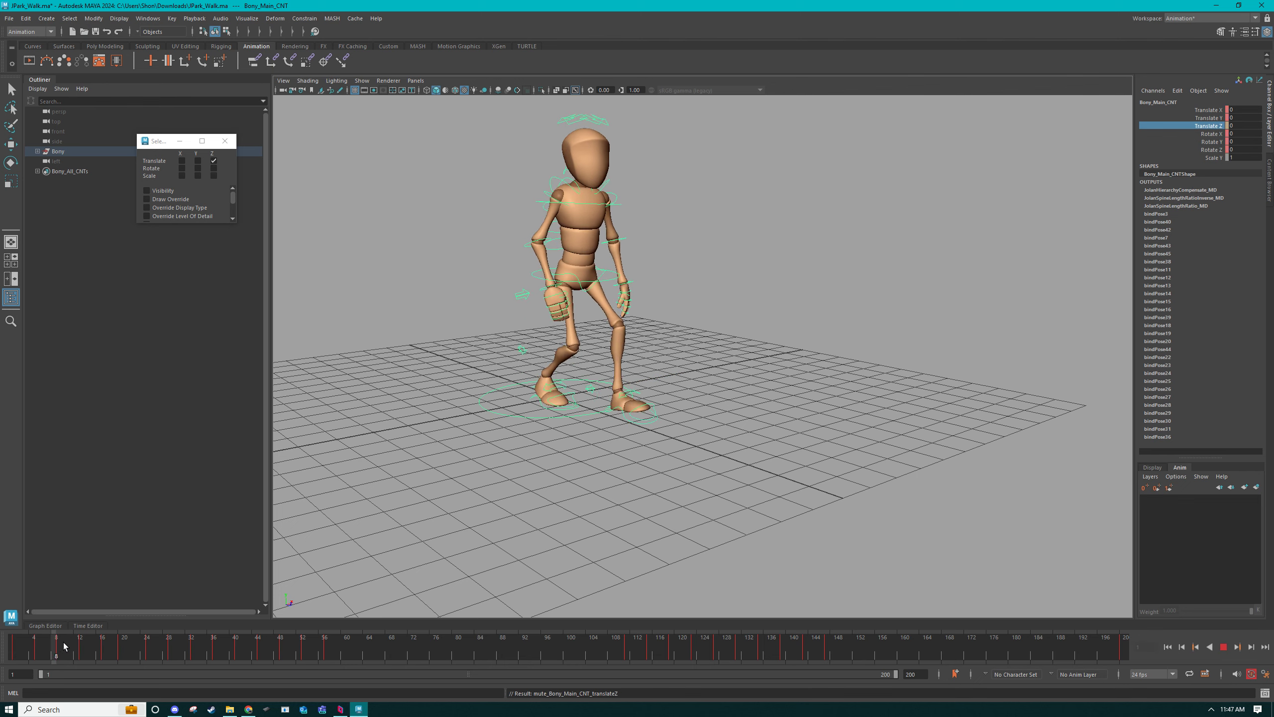
right_click_drag(986, 520, 769, 436, "alt")
middle_click_drag(769, 436, 708, 427, "alt")
right_click_drag(708, 426, 650, 426, "alt")
key("alt+v")
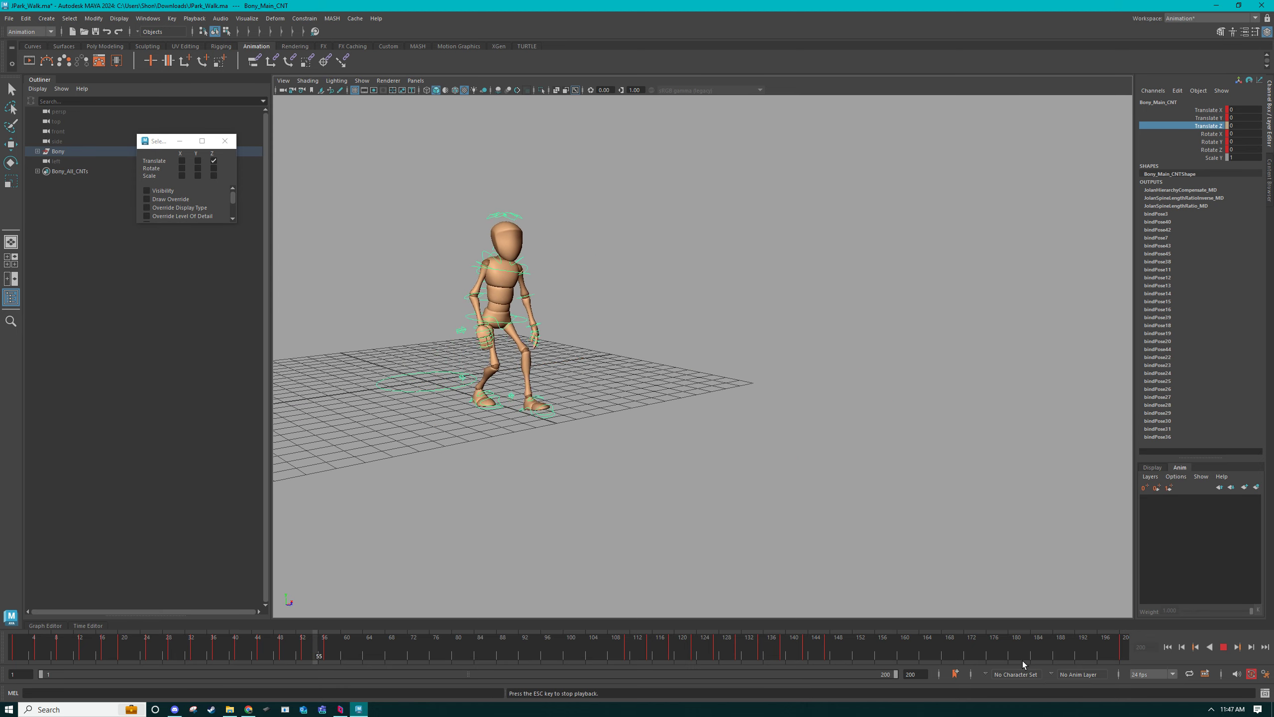
Follow the character's forward travel to the end of the walk, stop playback, and return to frame 1.
middle_click_drag(691, 450, 738, 460, "alt")
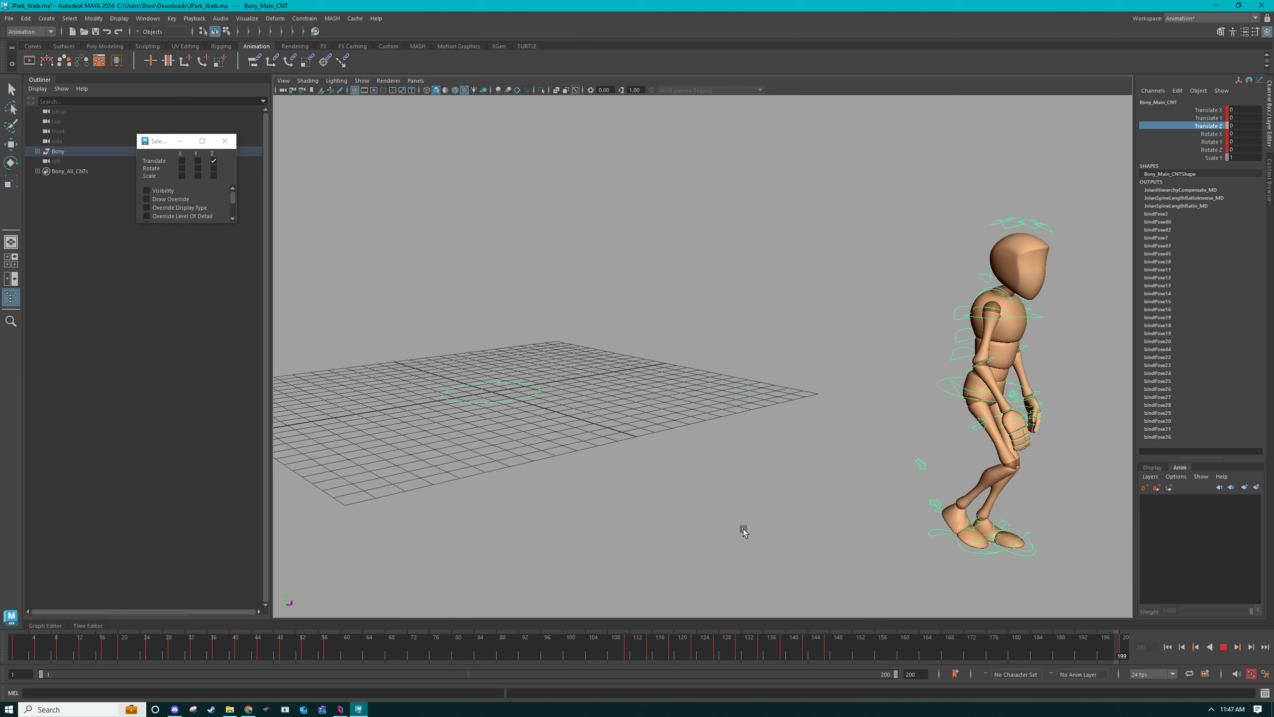
left_click_drag(754, 510, 633, 480, "alt")
key("Escape")
left_click_drag(103, 648, 13, 632)
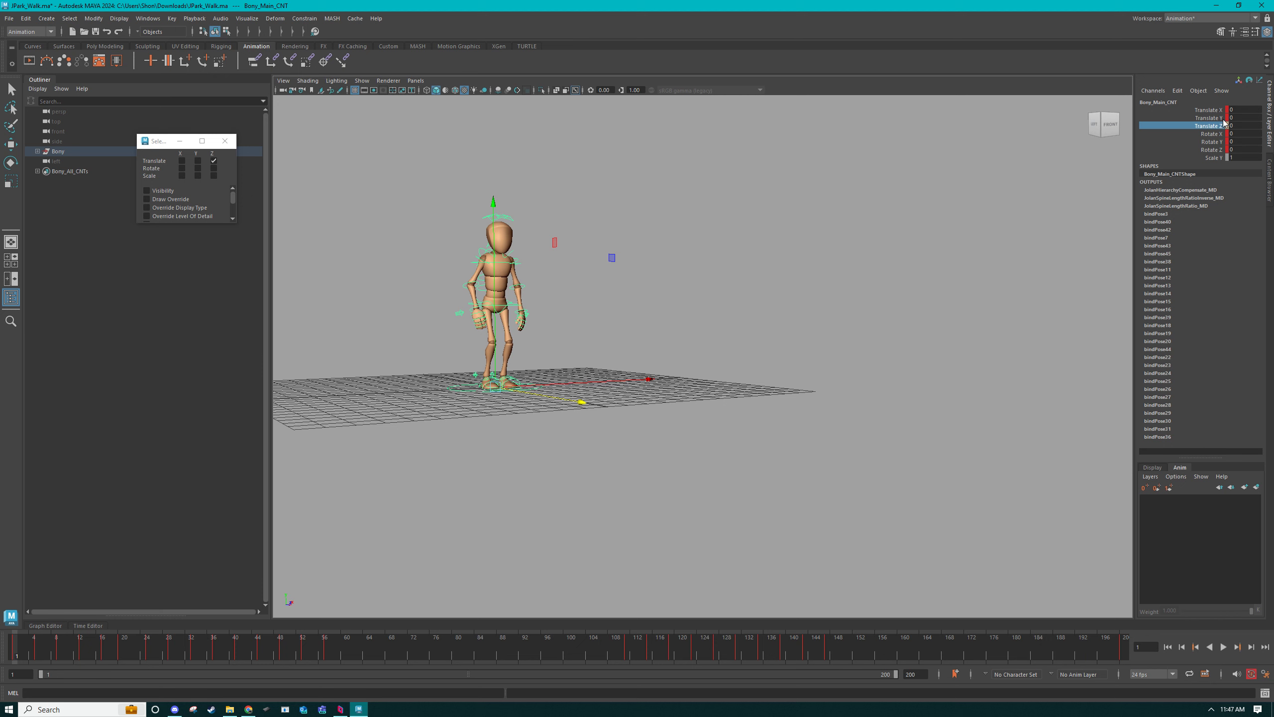
Unmute the main control's Translate Z channel to restore the counter-animation.
right_click(1215, 131)
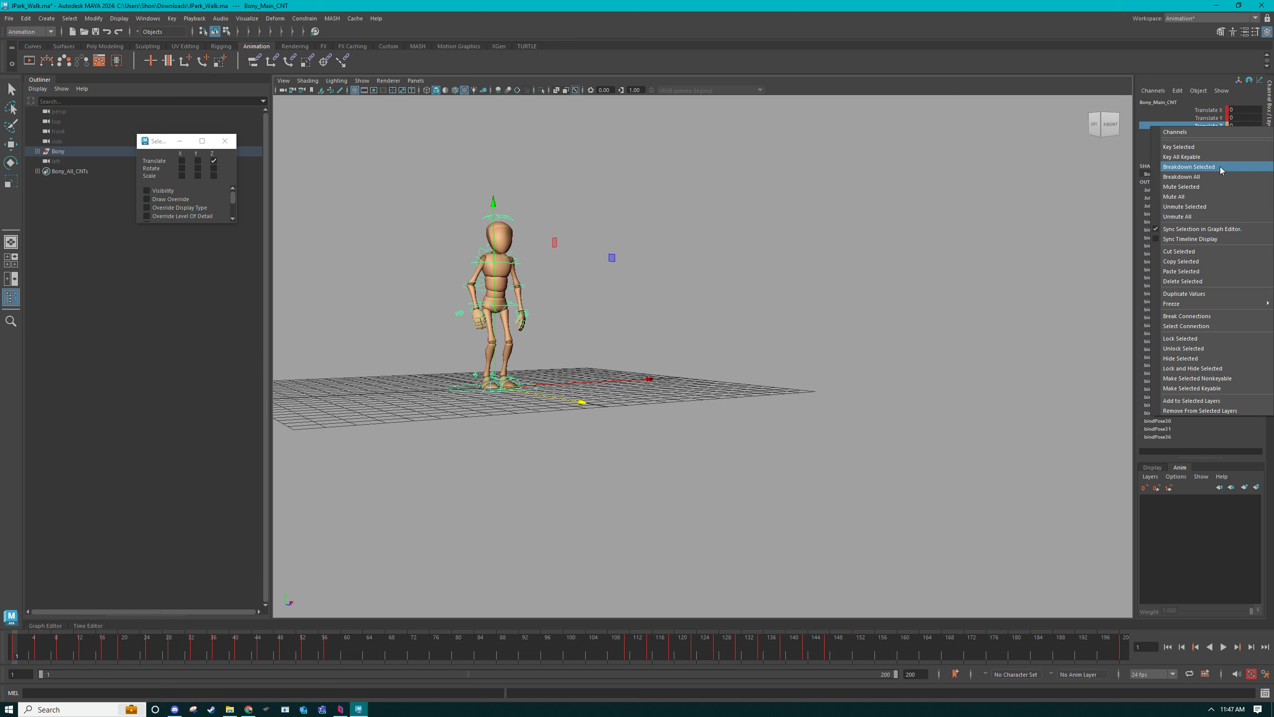
left_click(1201, 211)
Play the walk in place from a raised three-quarter angle, return to frame 1, and frame the character more closely.
key("alt+v")
left_click_drag(639, 326, 687, 438, "alt")
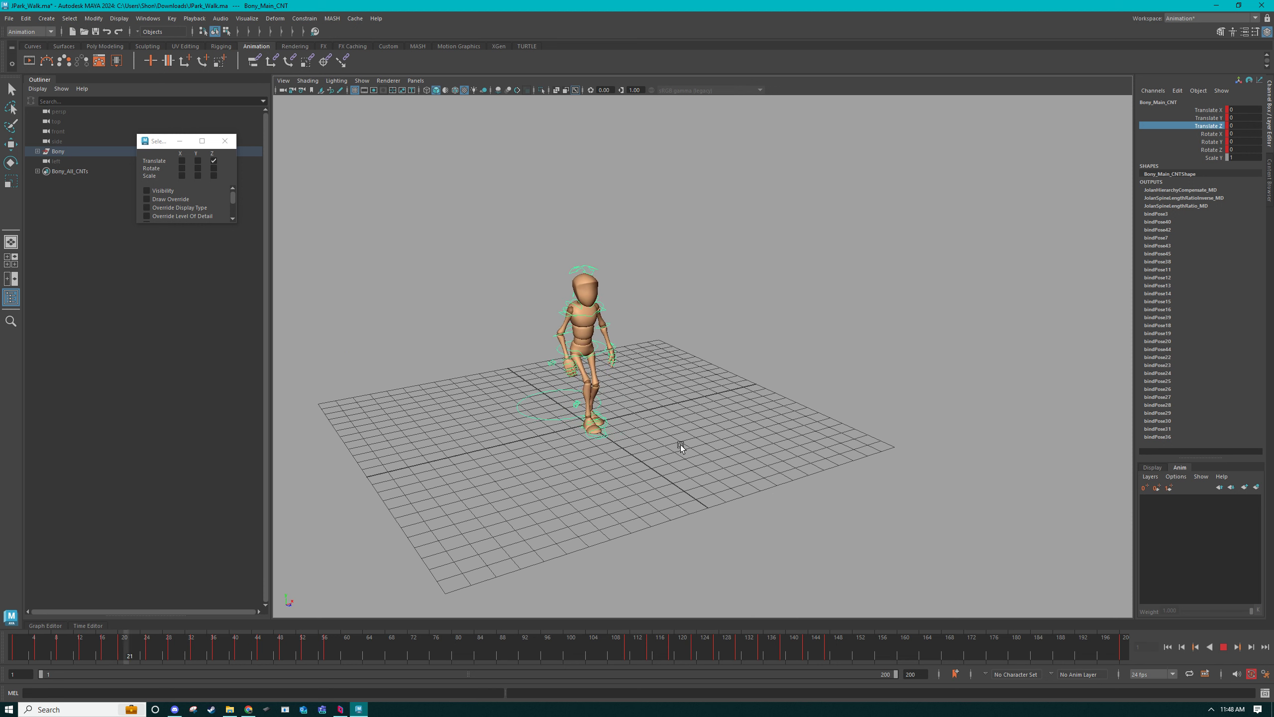
left_click_drag(677, 417, 687, 436, "alt")
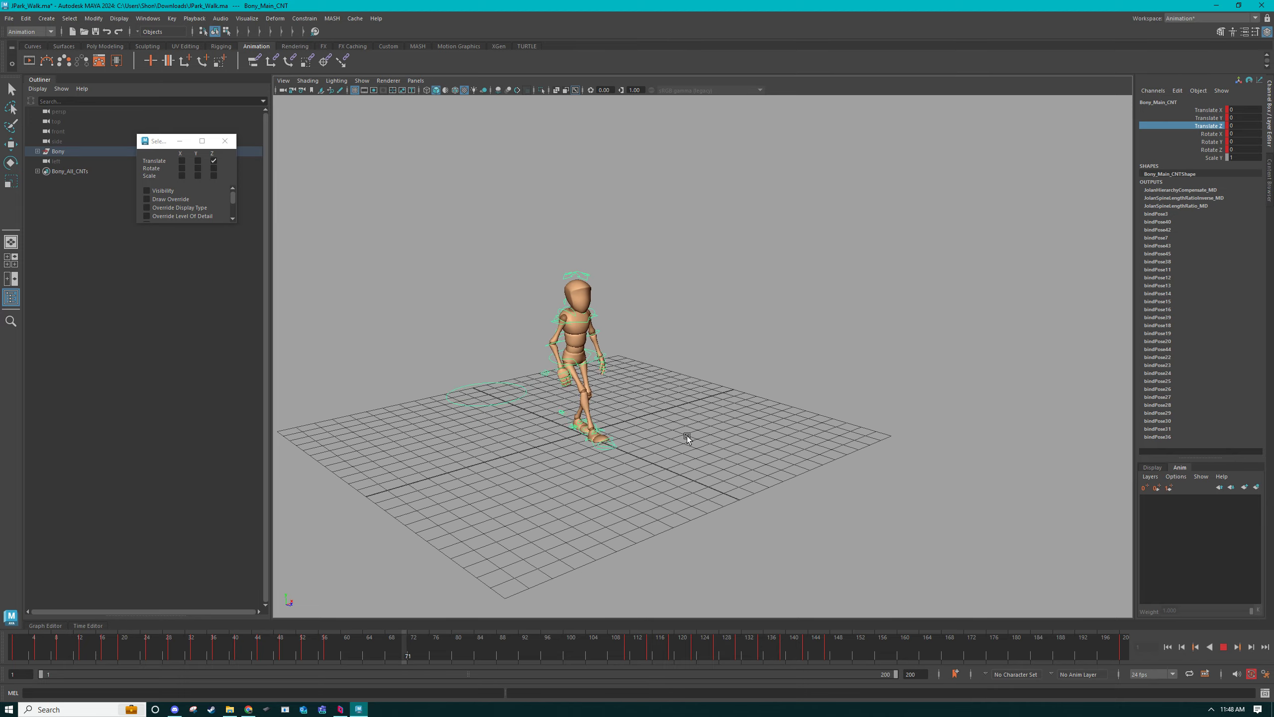
left_click(507, 642)
left_click_drag(424, 640, 12, 643)
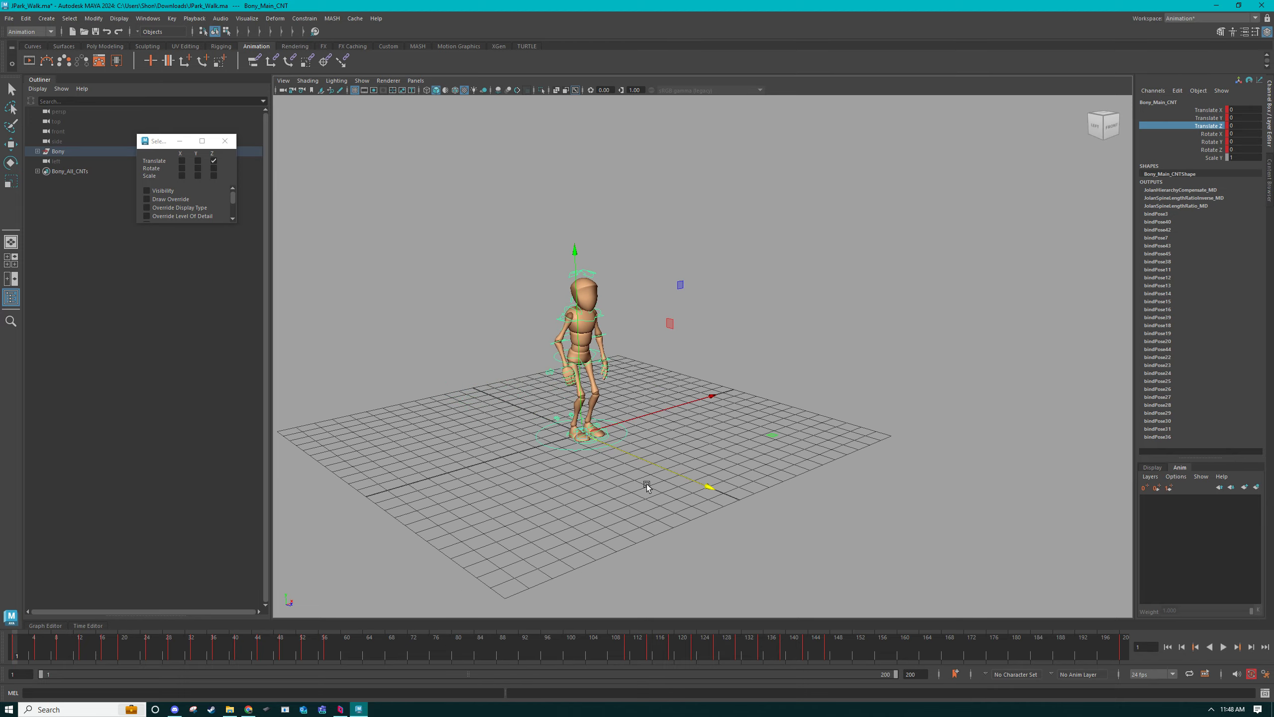
left_click_drag(599, 522, 611, 520, "alt")
middle_click_drag(574, 490, 589, 480, "alt")
right_click_drag(590, 480, 720, 510, "alt")
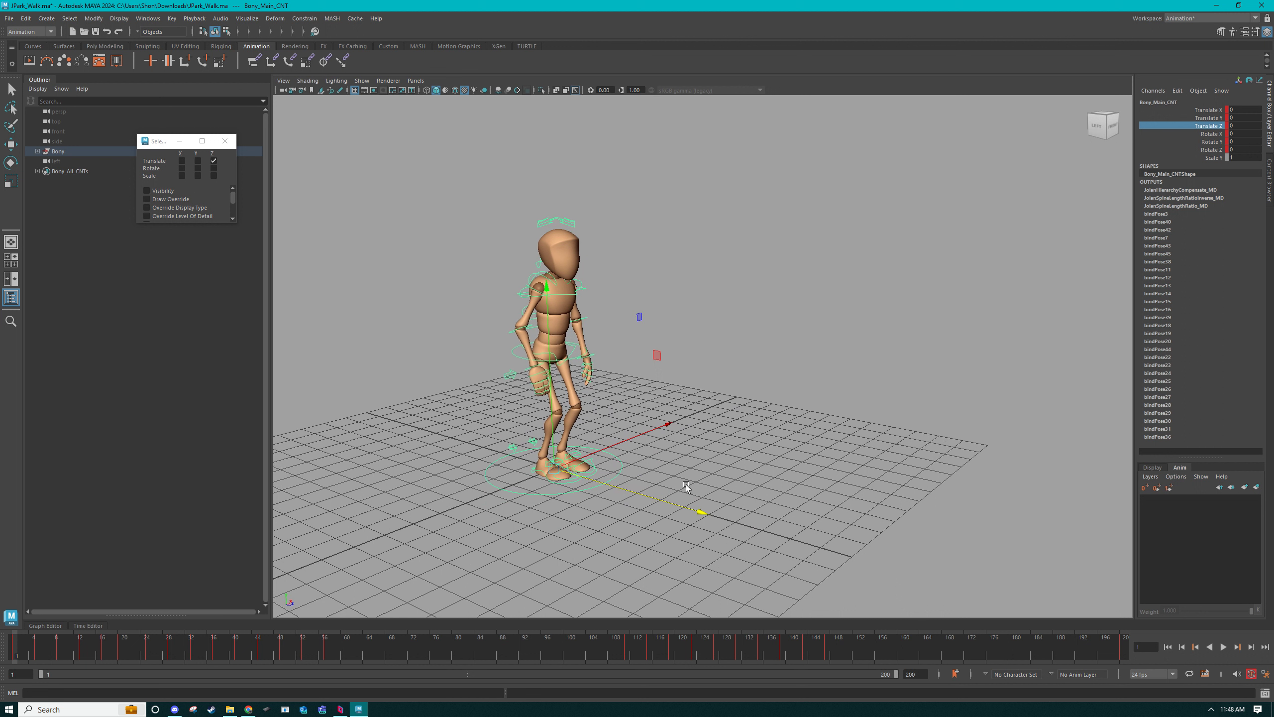